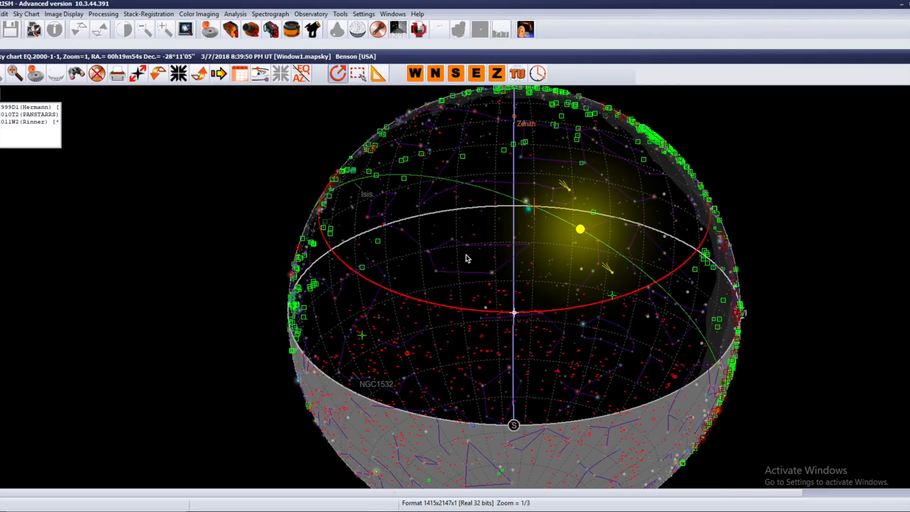
Step: Open Automatic Observations and start a new target named M31 with its coordinates looked up from the name
{"action": "left_click", "coordinate": [525, 31]}
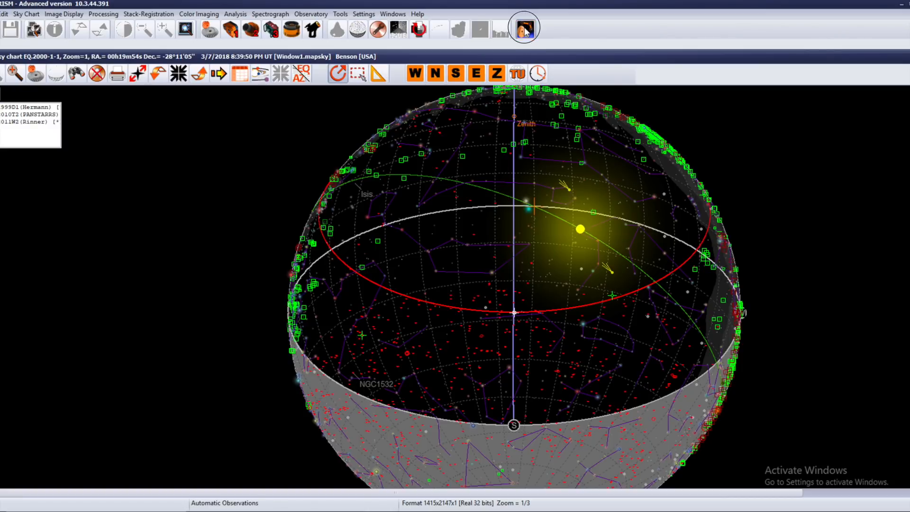
{"action": "left_click_drag", "start_coordinate": [467, 120], "coordinate": [470, 122]}
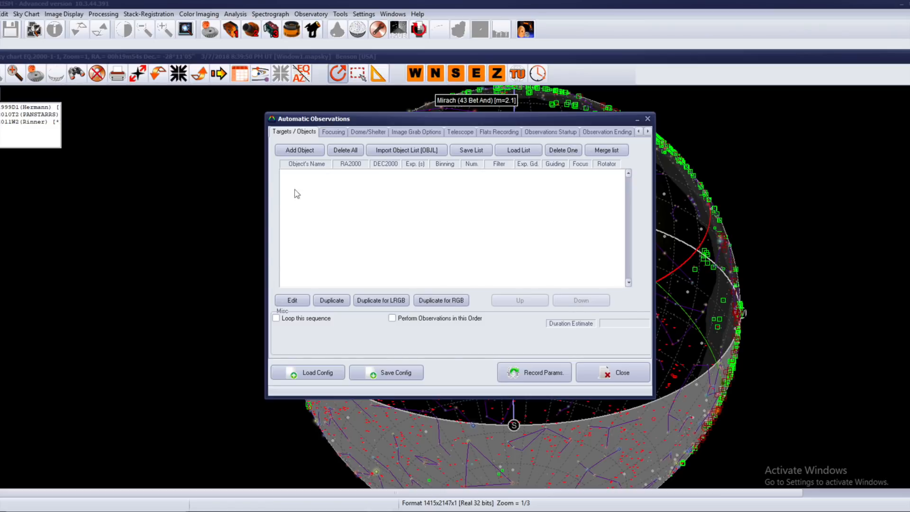
{"action": "left_click", "coordinate": [308, 151]}
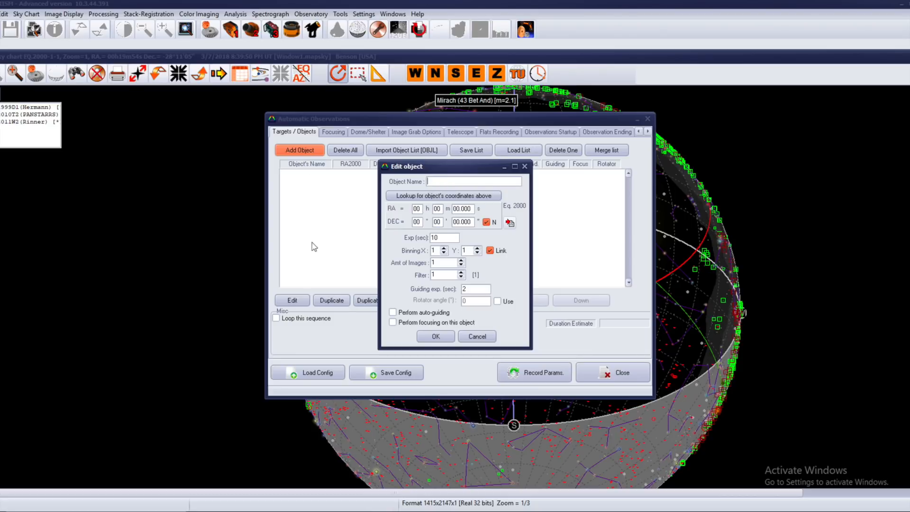
{"action": "type", "text": "M31"}
{"action": "left_click", "coordinate": [480, 198]}
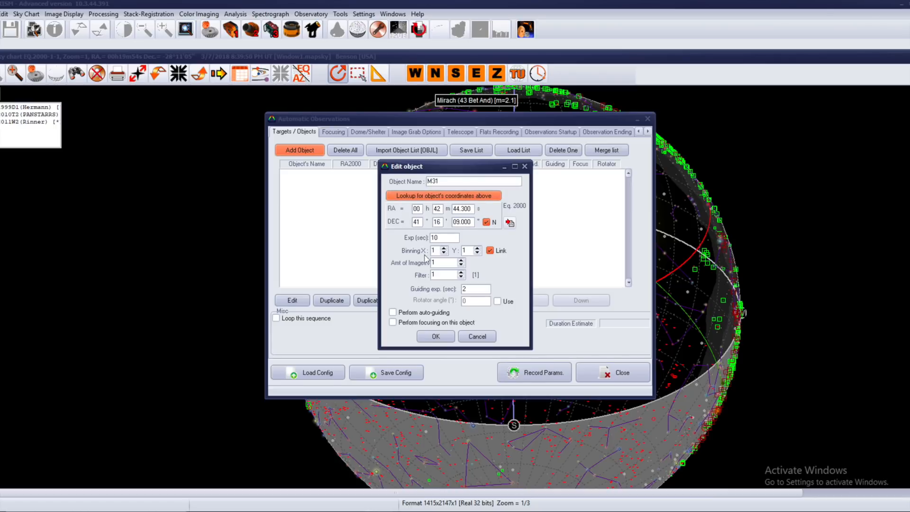
Step: Set M31's exposure to 300 seconds with linked 1x1 binning, and its amount of images to 100
{"action": "left_click", "coordinate": [427, 240]}
{"action": "double_click", "coordinate": [427, 239]}
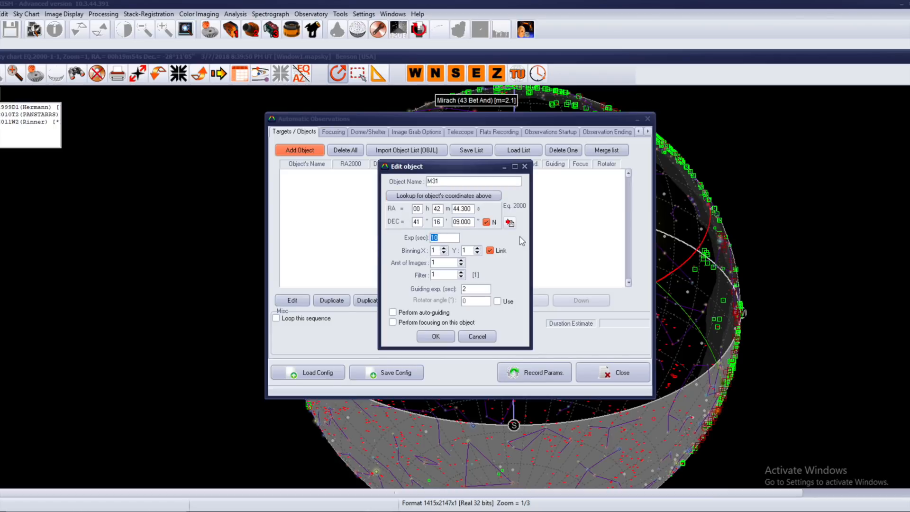
{"action": "type", "text": "300"}
{"action": "left_click", "coordinate": [490, 251]}
{"action": "left_click", "coordinate": [477, 248]}
{"action": "left_click", "coordinate": [490, 250]}
{"action": "double_click", "coordinate": [439, 264]}
{"action": "type", "text": "100"}
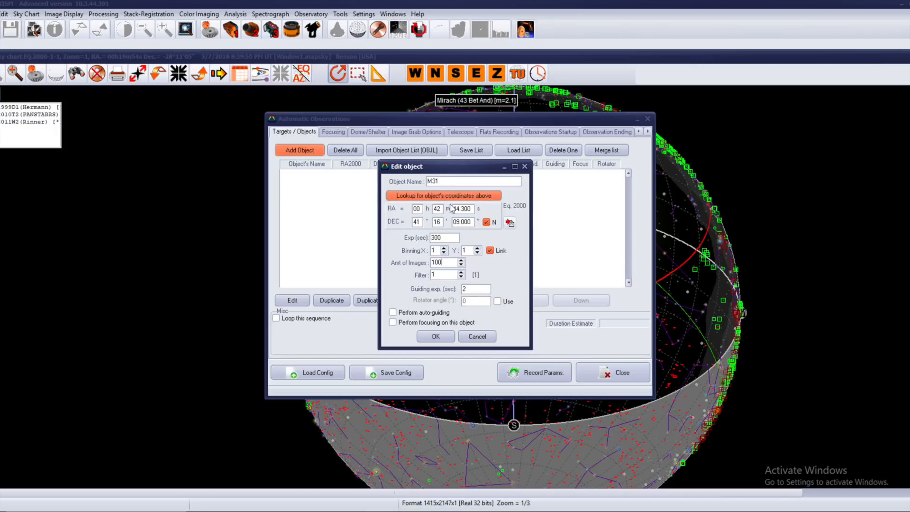
Step: Step M31's filter up to 4 and back to 1, and set the guiding exposure to 5 seconds
{"action": "left_click", "coordinate": [461, 272]}
{"action": "left_click", "coordinate": [461, 272]}
{"action": "left_click", "coordinate": [461, 273]}
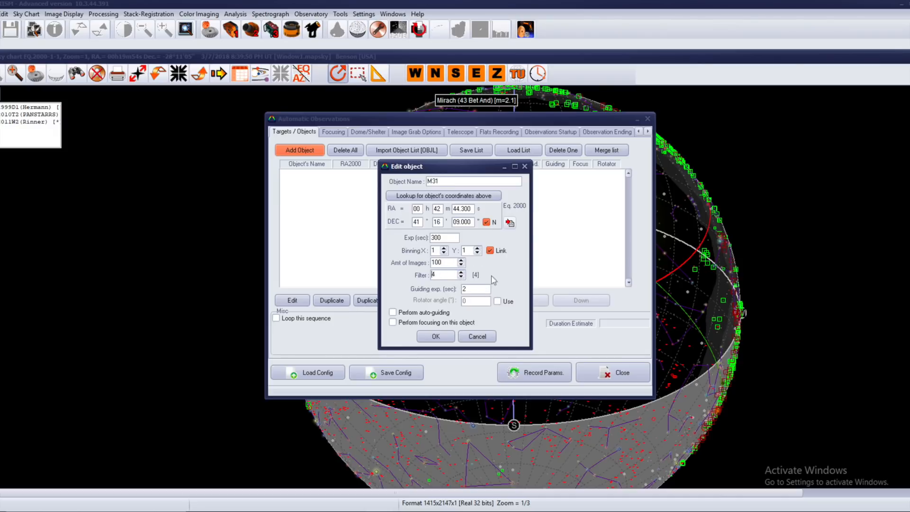
{"action": "left_click", "coordinate": [461, 277]}
{"action": "left_click", "coordinate": [460, 277]}
{"action": "left_click", "coordinate": [461, 277]}
{"action": "double_click", "coordinate": [472, 289]}
{"action": "type", "text": "5"}
Step: Enable focusing on M31 with auto-guiding left off, and add the object to the target list
{"action": "left_click", "coordinate": [416, 313]}
{"action": "left_click", "coordinate": [419, 315]}
{"action": "left_click", "coordinate": [409, 324]}
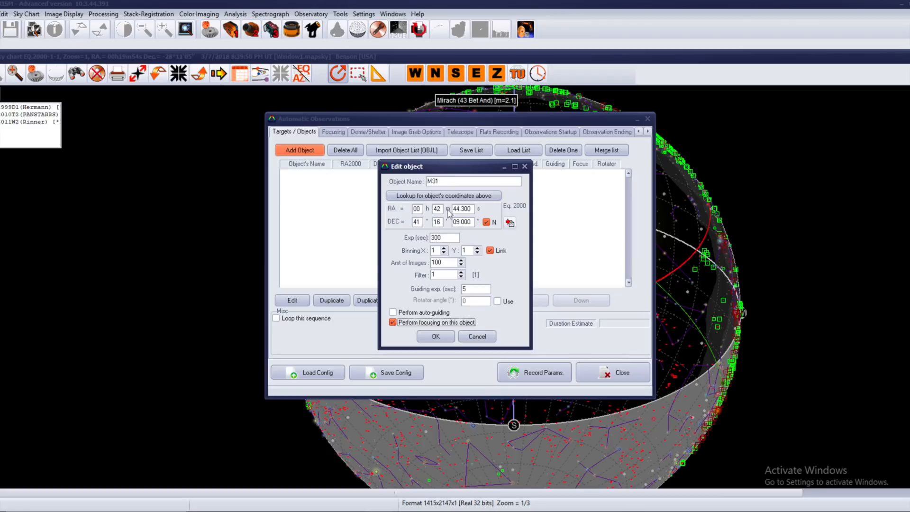
{"action": "left_click", "coordinate": [463, 194]}
{"action": "left_click", "coordinate": [436, 337]}
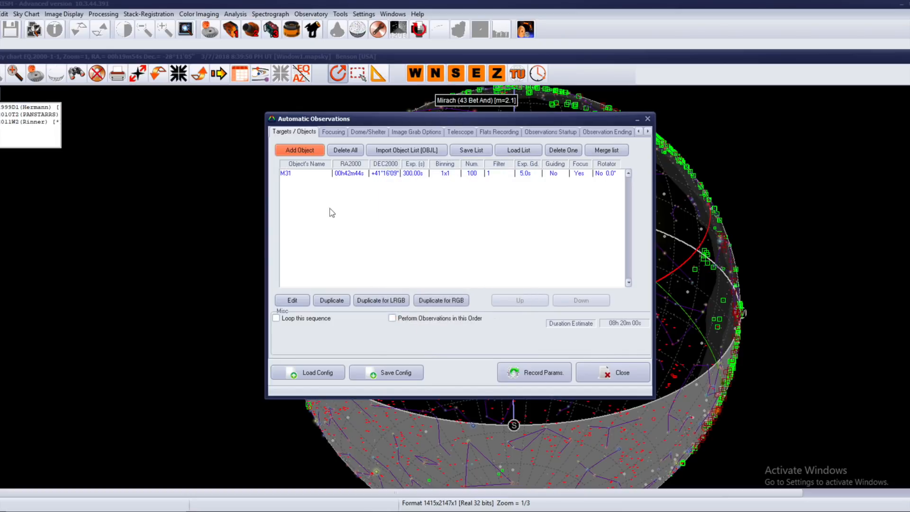
Step: Clear the target list, add M45 with looked-up coordinates and a 300-second exposure, and close Automatic Observations
{"action": "left_click", "coordinate": [345, 151]}
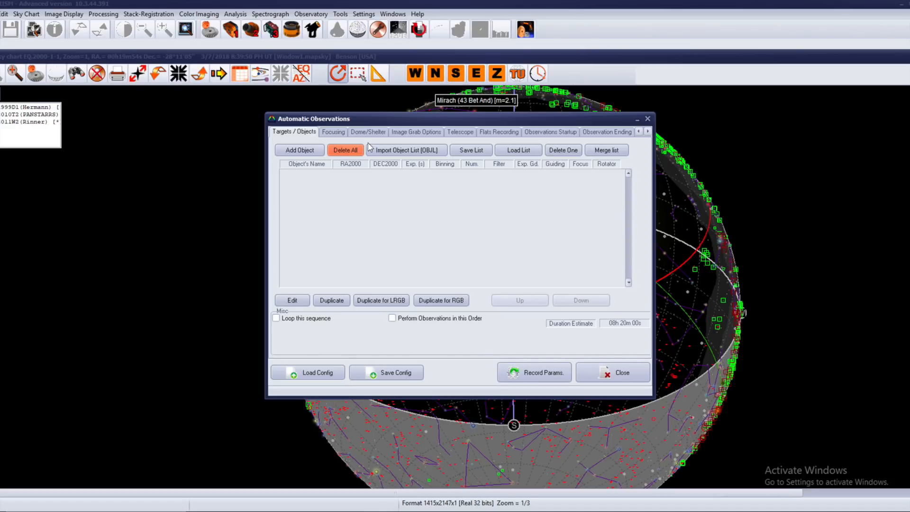
{"action": "left_click", "coordinate": [305, 151]}
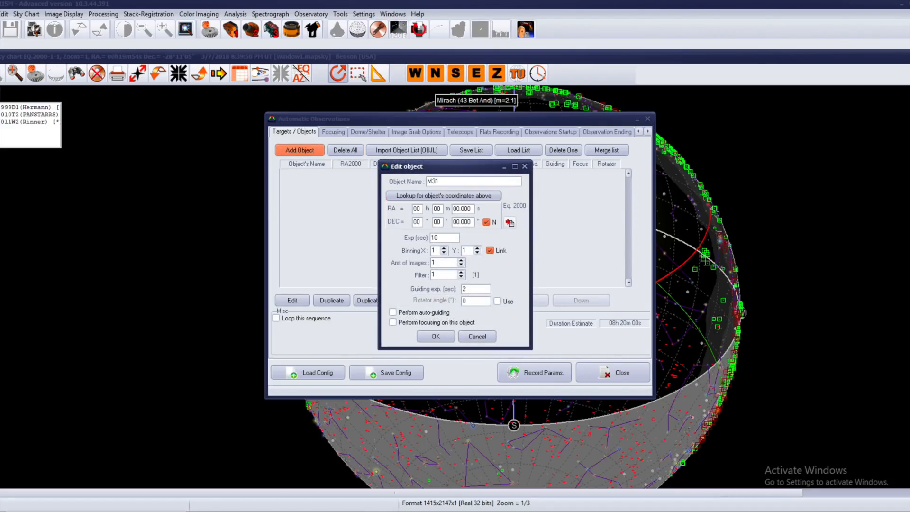
{"action": "left_click", "coordinate": [462, 196]}
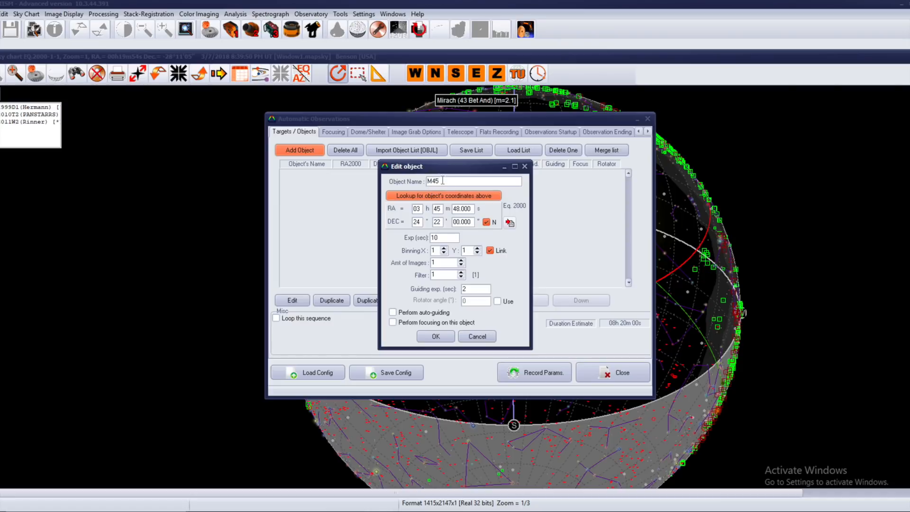
{"action": "double_click", "coordinate": [457, 236]}
{"action": "type", "text": "300"}
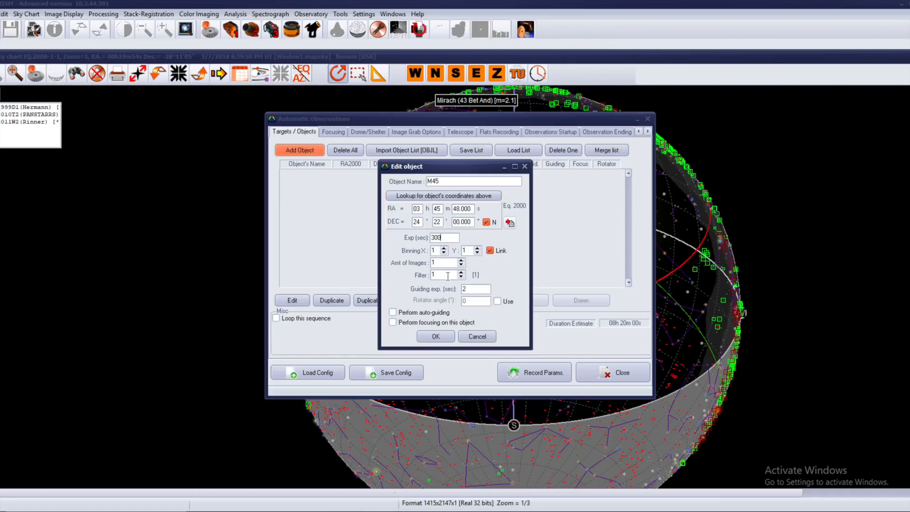
{"action": "left_click", "coordinate": [424, 339]}
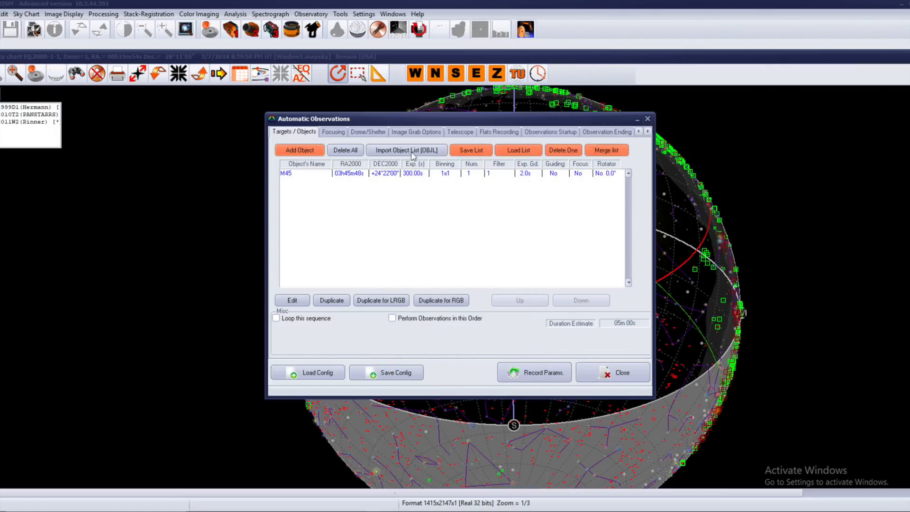
{"action": "left_click", "coordinate": [647, 118]}
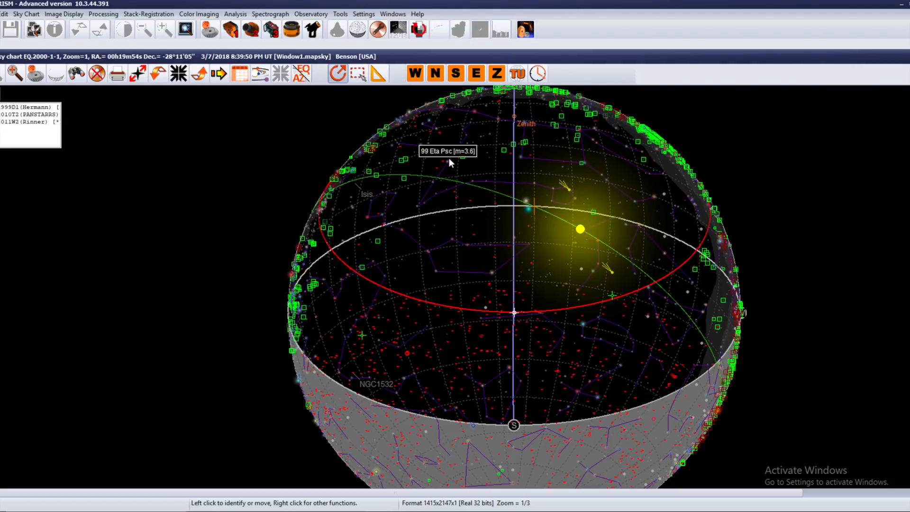
Step: Identify the diffuse nebula LBN688 in Aries on the sky chart and add it to the list of objects to be observed
{"action": "left_click_drag", "start_coordinate": [416, 167], "coordinate": [532, 285]}
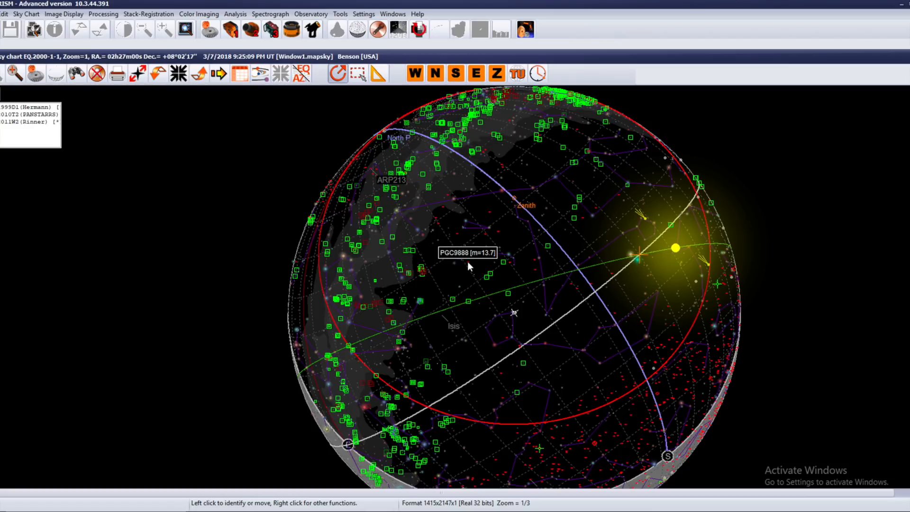
{"action": "left_click", "coordinate": [503, 264]}
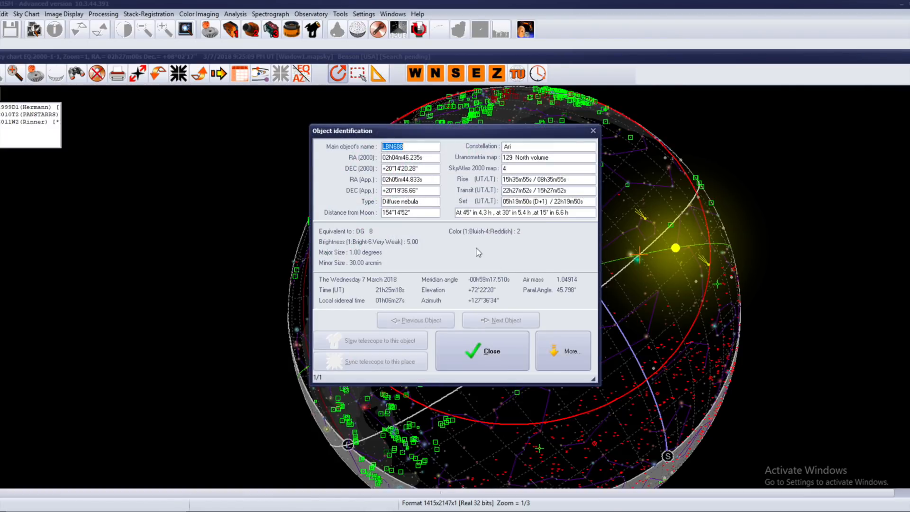
{"action": "left_click", "coordinate": [563, 348]}
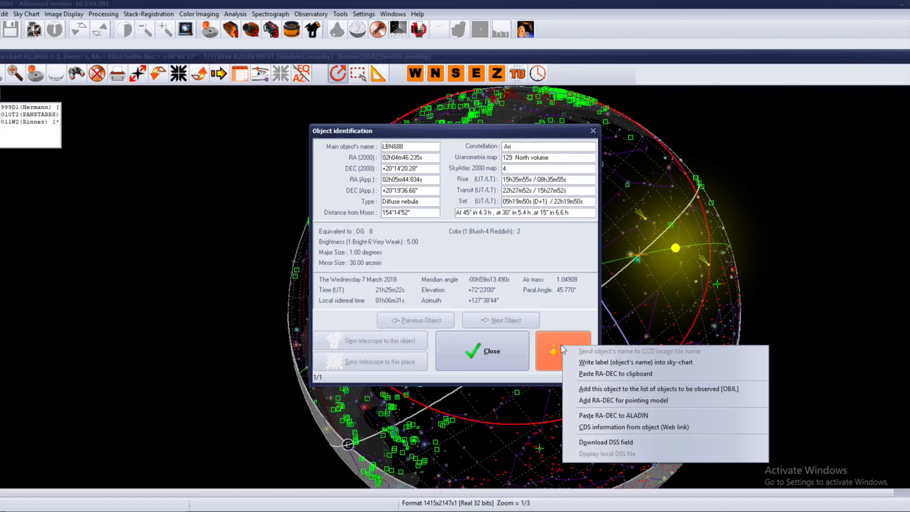
{"action": "left_click", "coordinate": [711, 390]}
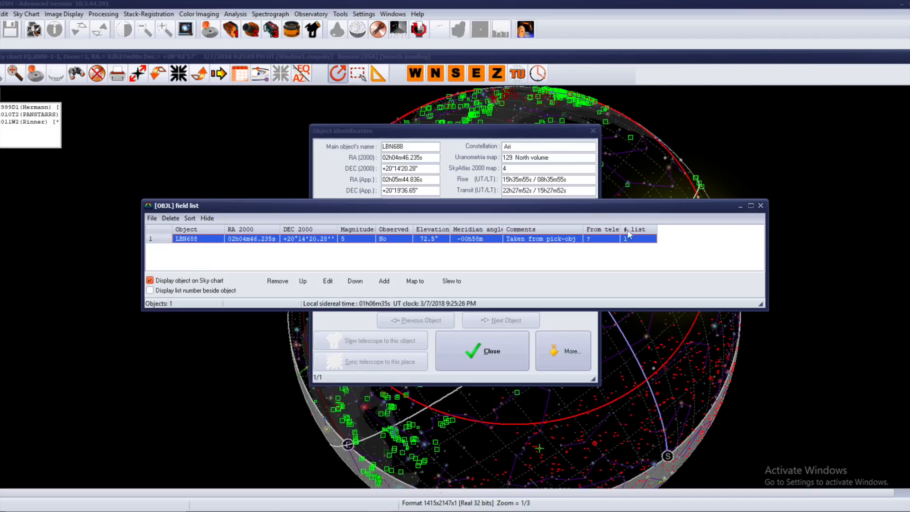
{"action": "left_click", "coordinate": [761, 206]}
{"action": "left_click", "coordinate": [593, 131]}
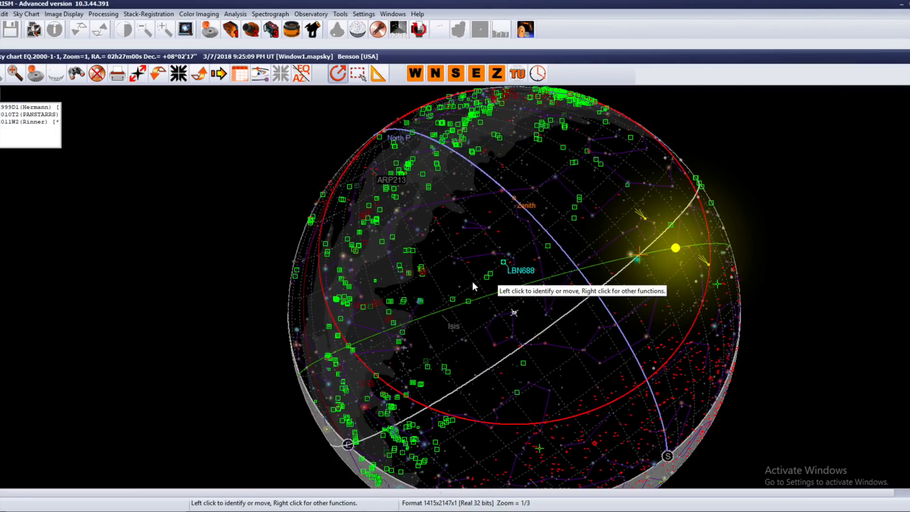
Step: Identify the dark nebula B219 in Taurus on the sky chart and add it to the observation object list
{"action": "left_click", "coordinate": [383, 305]}
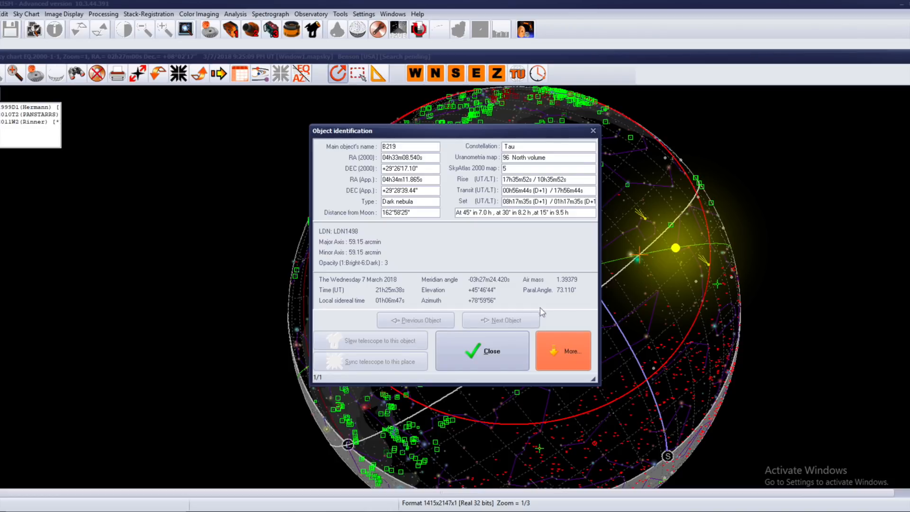
{"action": "left_click", "coordinate": [564, 355]}
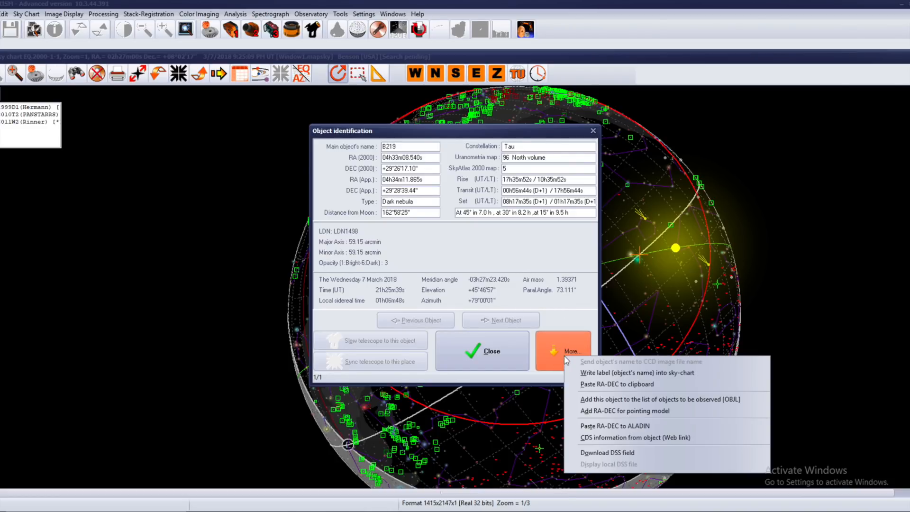
{"action": "left_click", "coordinate": [604, 401]}
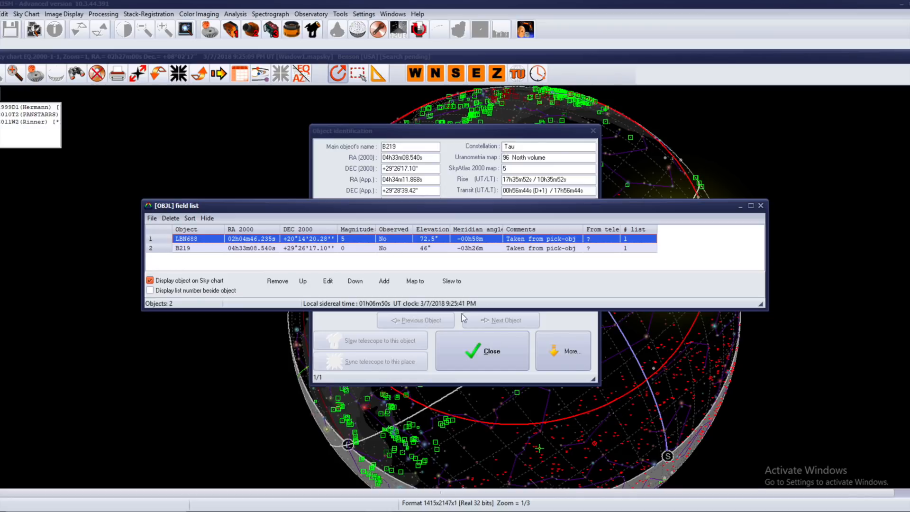
{"action": "left_click_drag", "start_coordinate": [462, 313], "coordinate": [462, 356]}
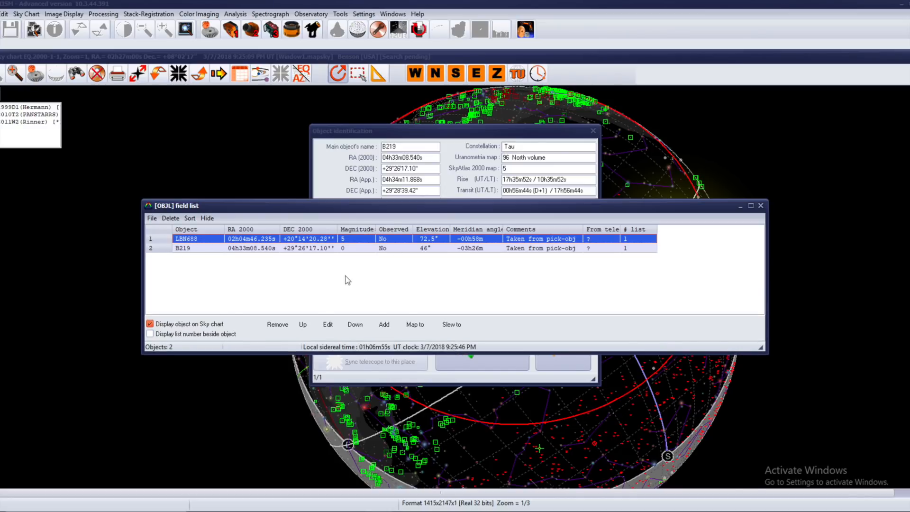
{"action": "left_click", "coordinate": [761, 205]}
{"action": "left_click", "coordinate": [593, 131]}
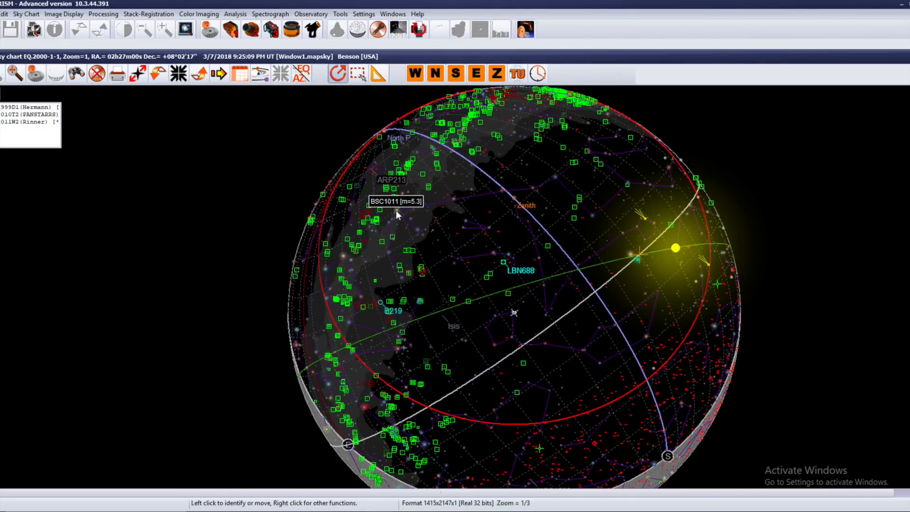
Step: Identify the diffuse nebula LBN724 in Perseus on the sky chart and add it to the observation object list
{"action": "left_click", "coordinate": [382, 245]}
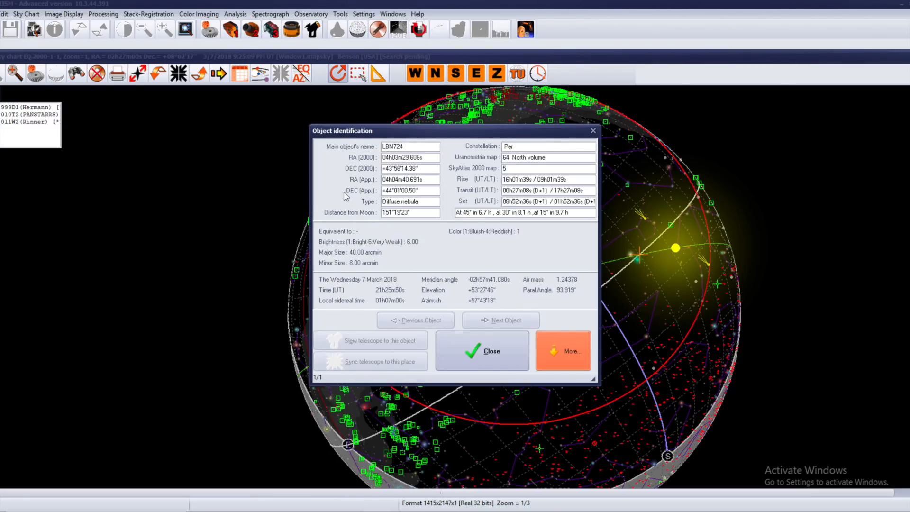
{"action": "left_click", "coordinate": [579, 357]}
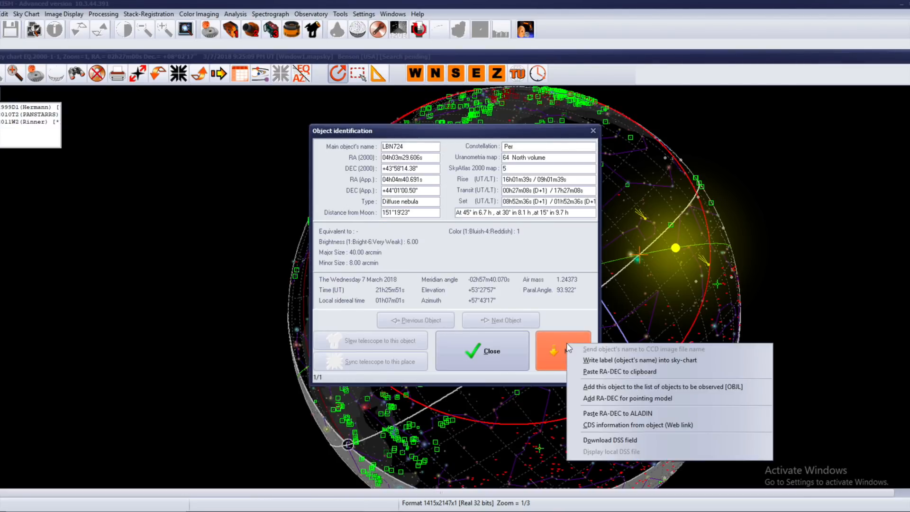
{"action": "left_click", "coordinate": [647, 388]}
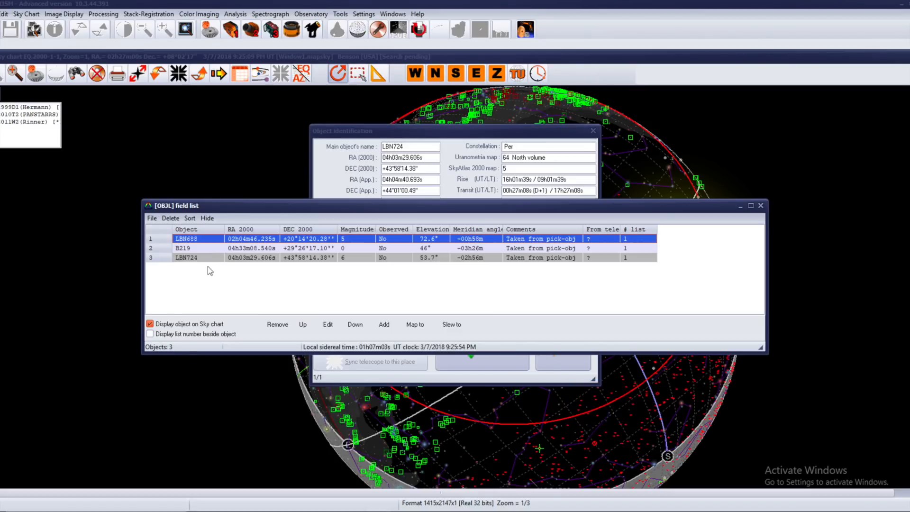
{"action": "left_click", "coordinate": [761, 205]}
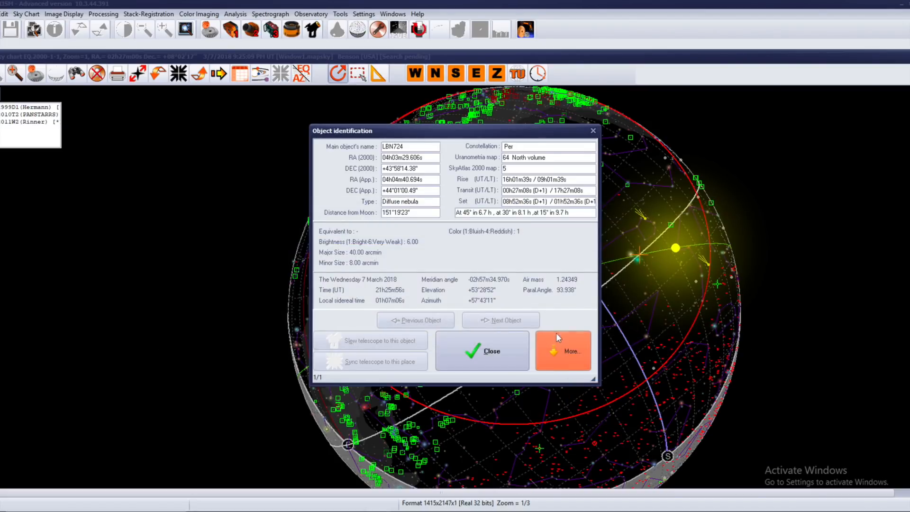
{"action": "left_click", "coordinate": [499, 353]}
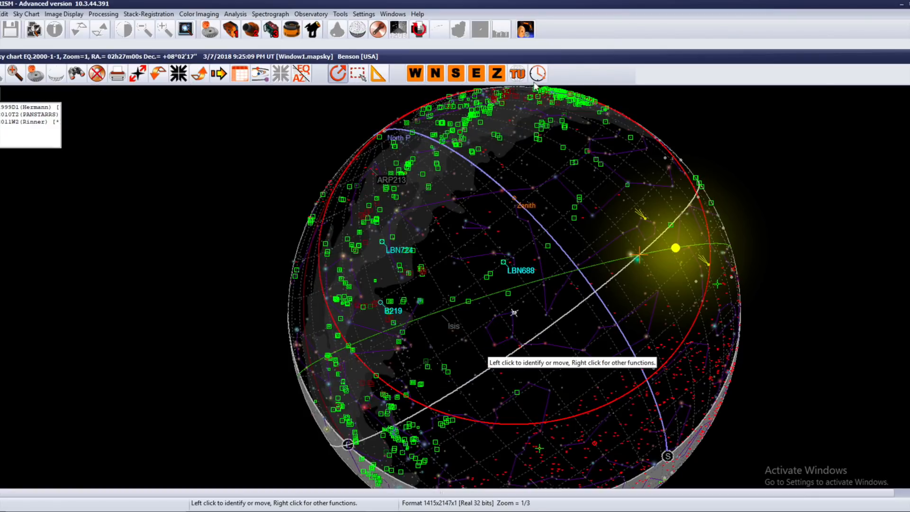
Step: Open Automatic Observations and import the three objects from the OBJL list, replacing the previous targets
{"action": "left_click", "coordinate": [526, 31]}
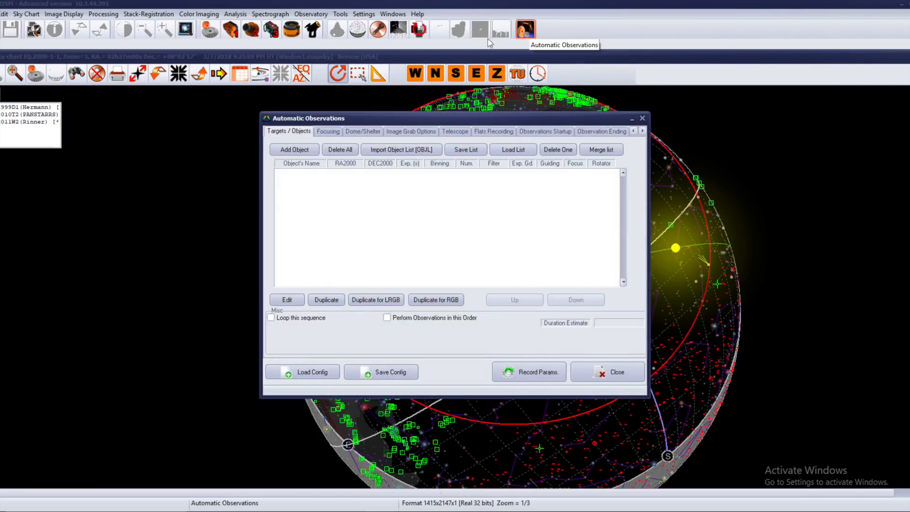
{"action": "left_click", "coordinate": [411, 154]}
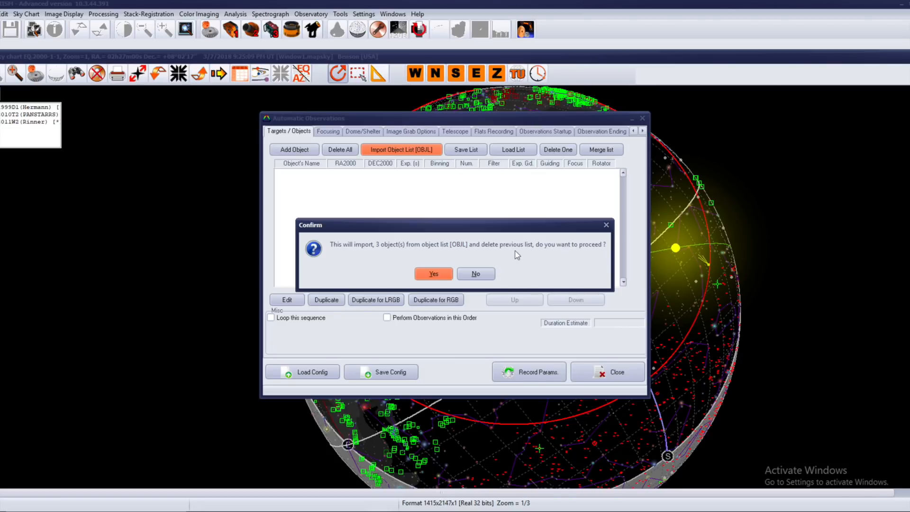
{"action": "left_click", "coordinate": [439, 276]}
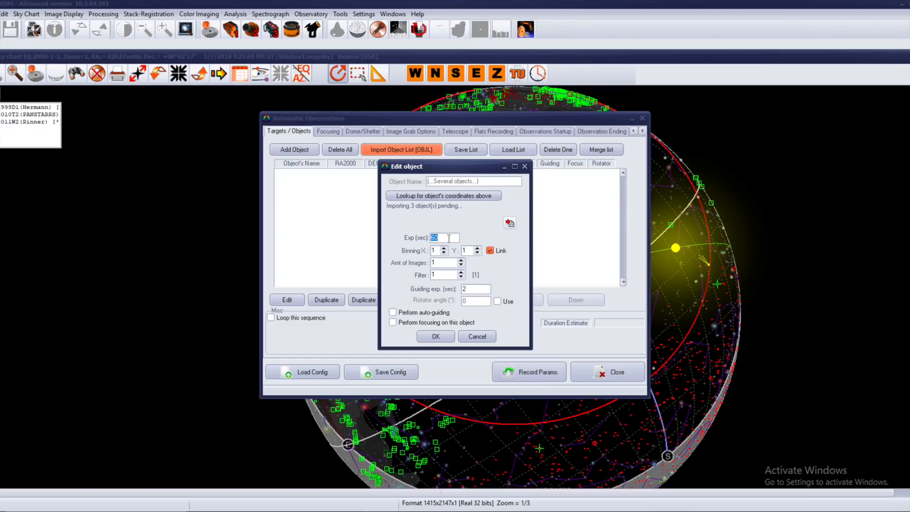
Step: Give the imported objects a 300-second exposure with auto-guiding and focusing enabled, and accept them into the target list
{"action": "type", "text": "300"}
{"action": "left_click", "coordinate": [425, 313]}
{"action": "left_click", "coordinate": [418, 324]}
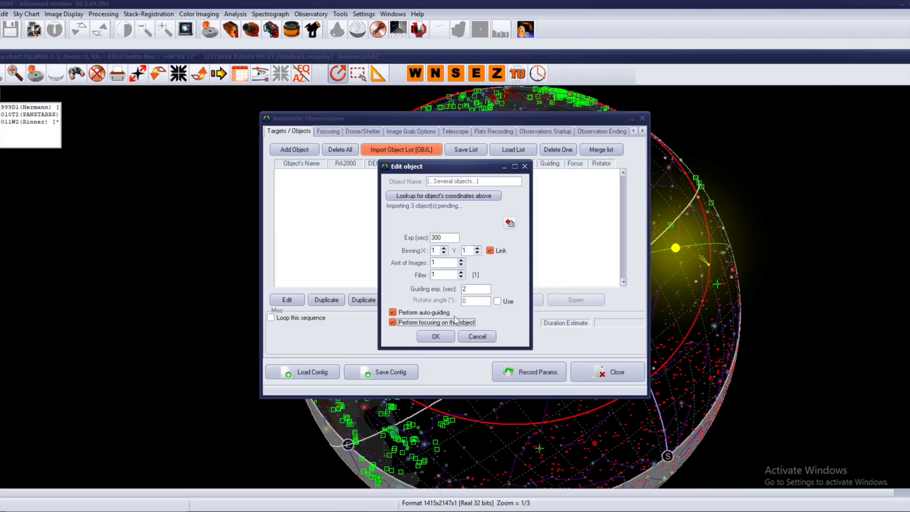
{"action": "left_click", "coordinate": [436, 336]}
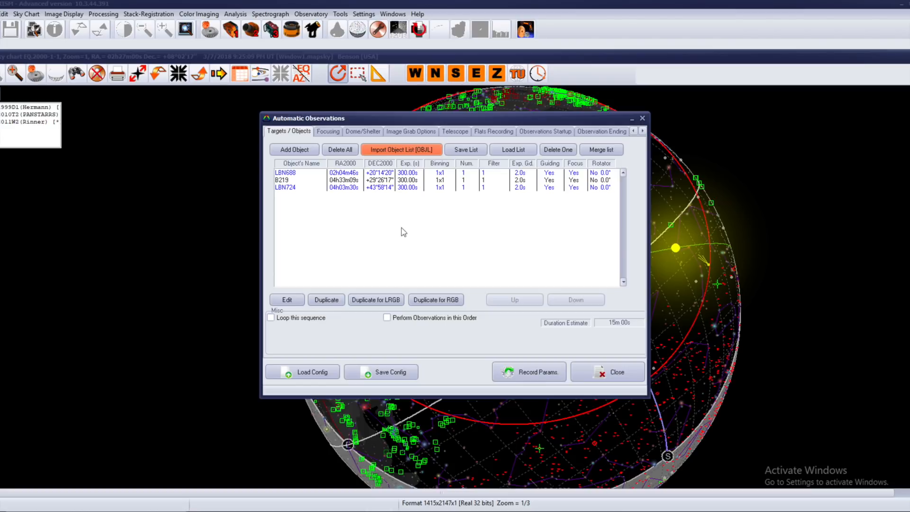
Step: Save the target list to the Desktop as My Feb List
{"action": "left_click", "coordinate": [471, 150]}
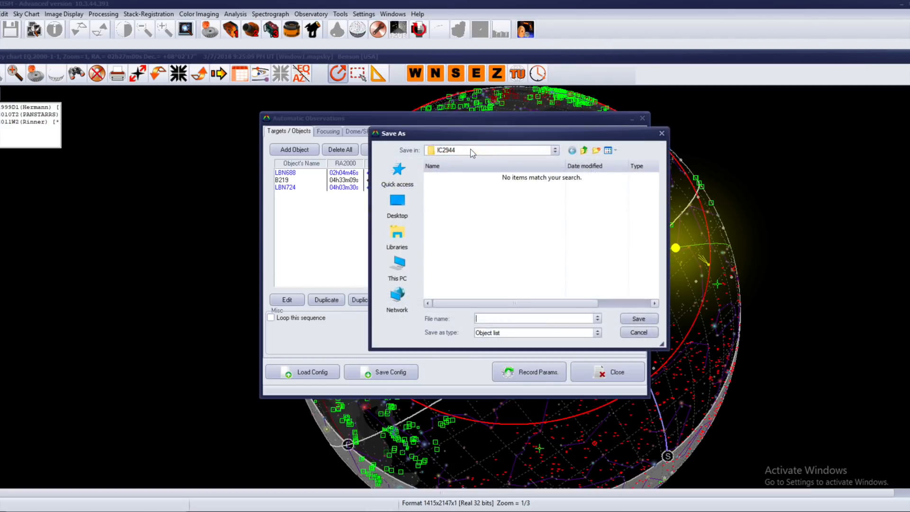
{"action": "left_click", "coordinate": [397, 205]}
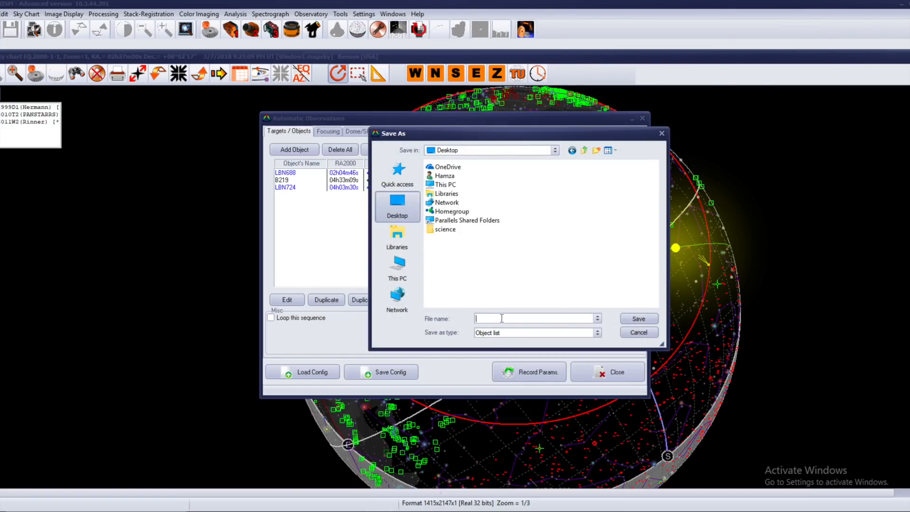
{"action": "left_click", "coordinate": [502, 318]}
{"action": "type", "text": "My Feb List"}
{"action": "left_click", "coordinate": [639, 318]}
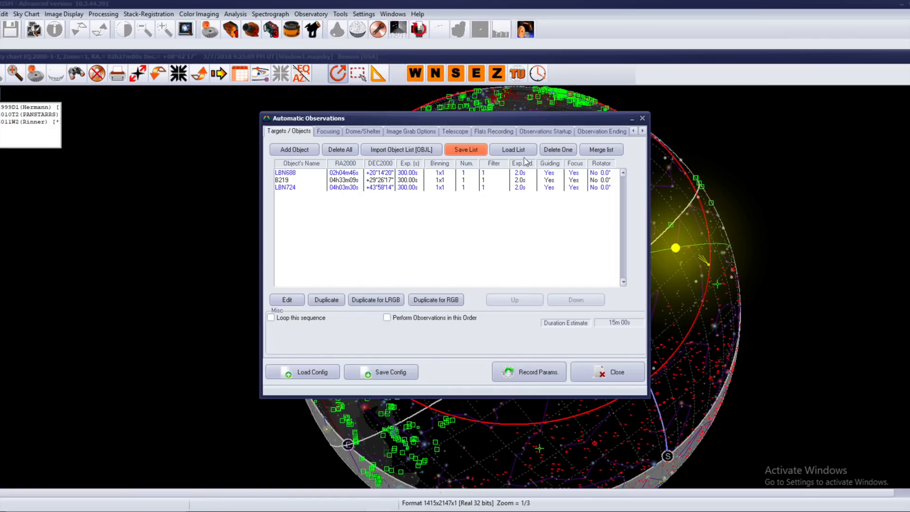
Step: Clear all targets and load My Feb List back in from the Desktop
{"action": "left_click", "coordinate": [345, 150]}
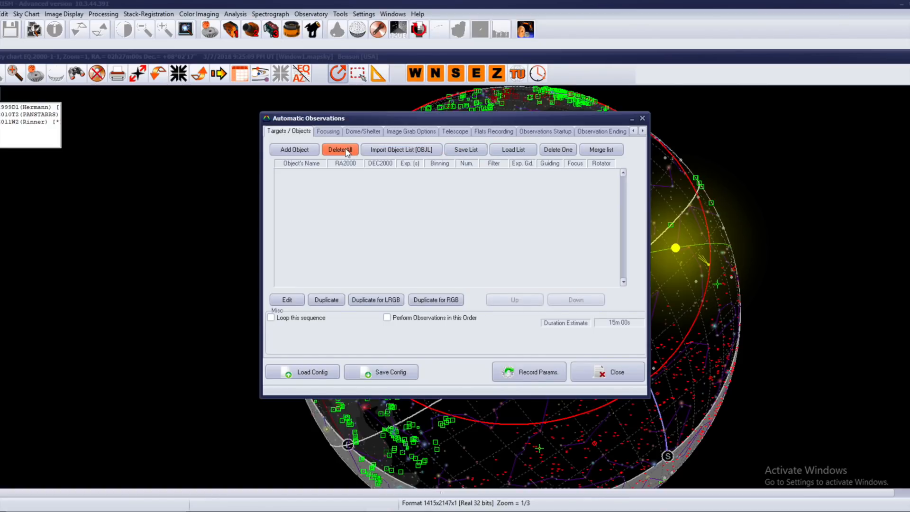
{"action": "left_click", "coordinate": [513, 150]}
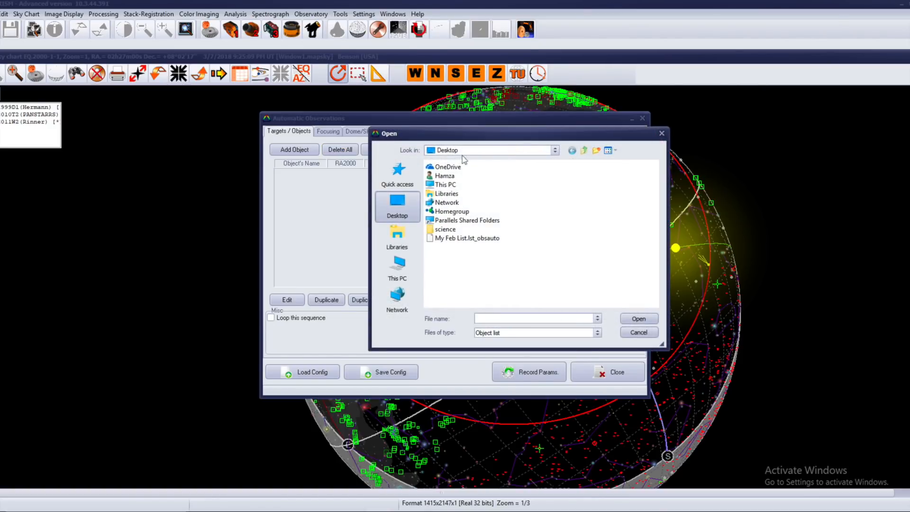
{"action": "left_click", "coordinate": [480, 238]}
{"action": "double_click", "coordinate": [519, 238]}
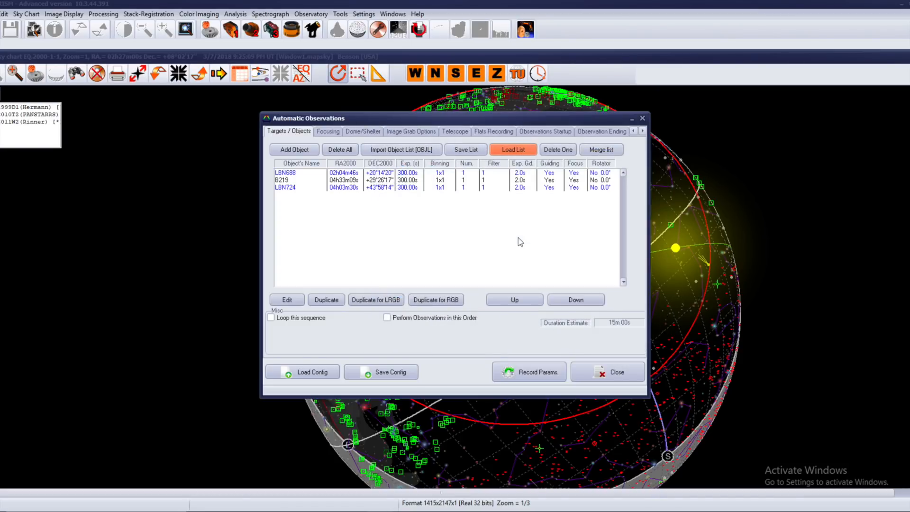
Step: Delete only the LBN688 target from the observation list
{"action": "left_click", "coordinate": [410, 173]}
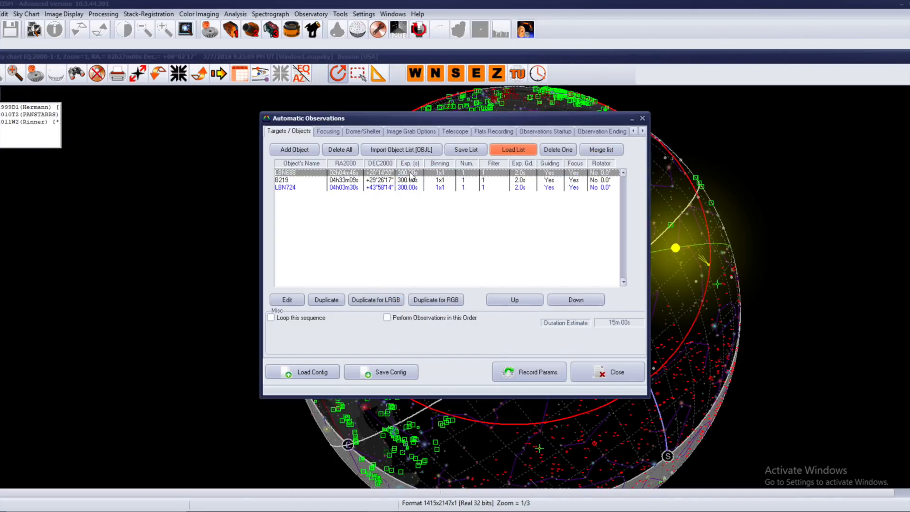
{"action": "left_click", "coordinate": [558, 150]}
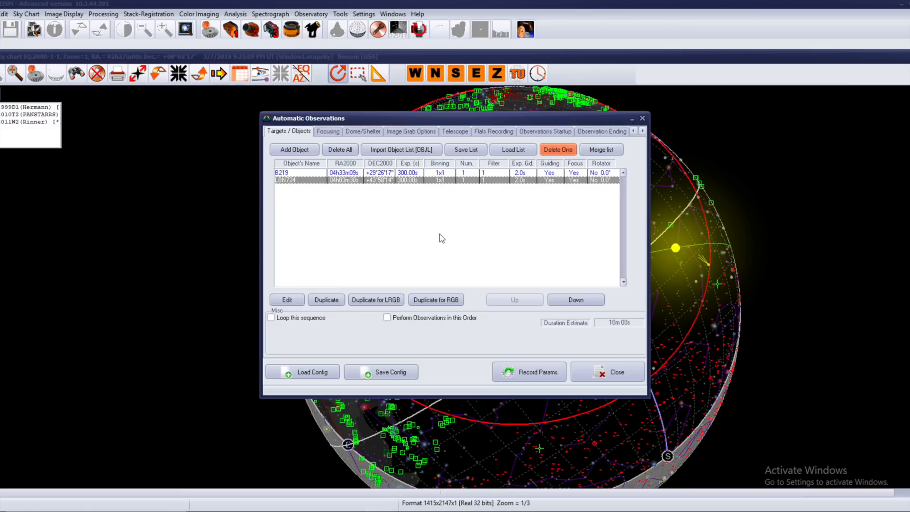
{"action": "left_click", "coordinate": [440, 234]}
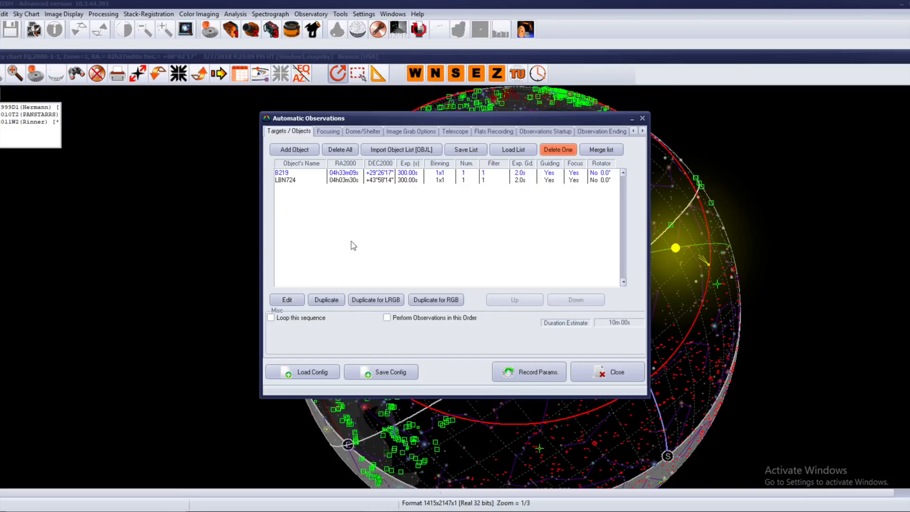
Step: Review the object settings of target B219 and close them without changes
{"action": "left_click", "coordinate": [345, 175]}
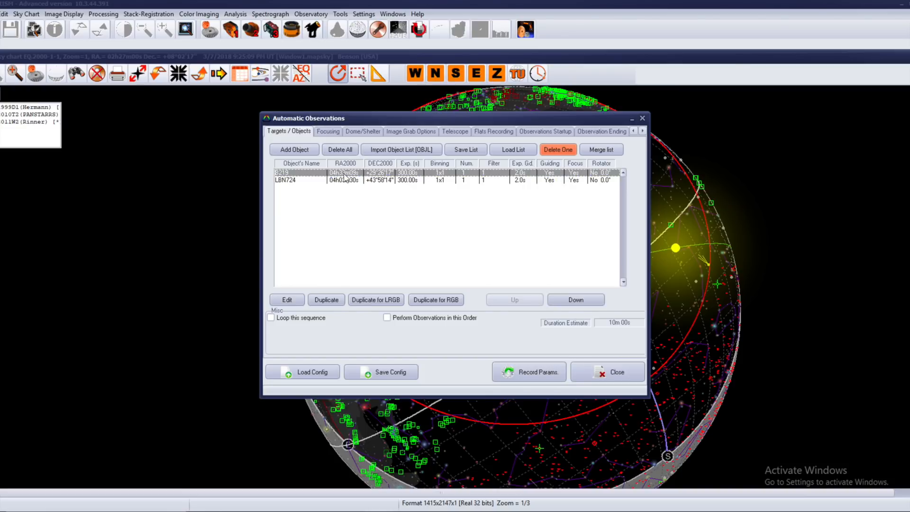
{"action": "left_click", "coordinate": [287, 300]}
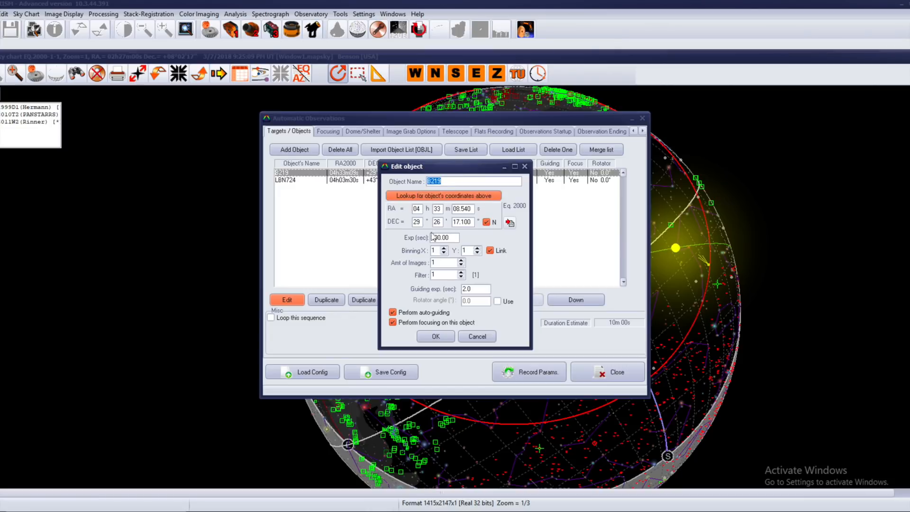
{"action": "left_click", "coordinate": [525, 167]}
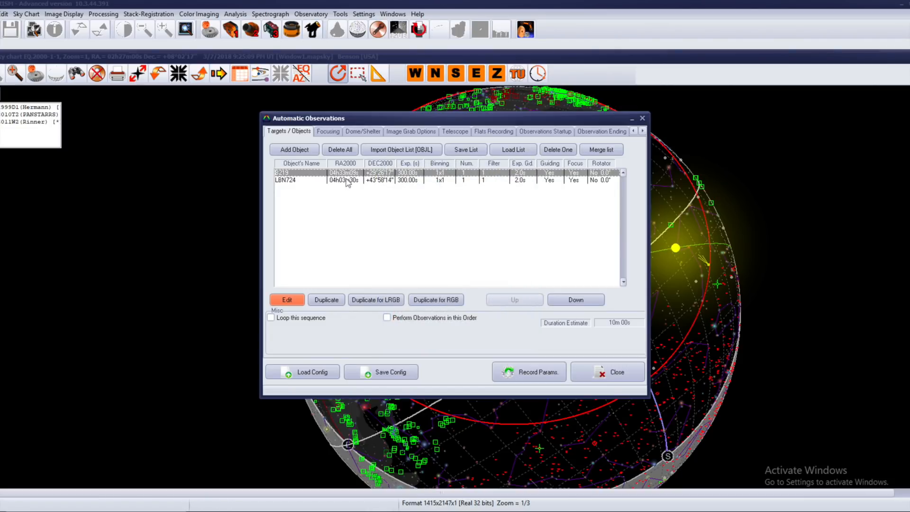
Step: Duplicate the B219 target and assign filter 2 to the copy
{"action": "left_click", "coordinate": [334, 304]}
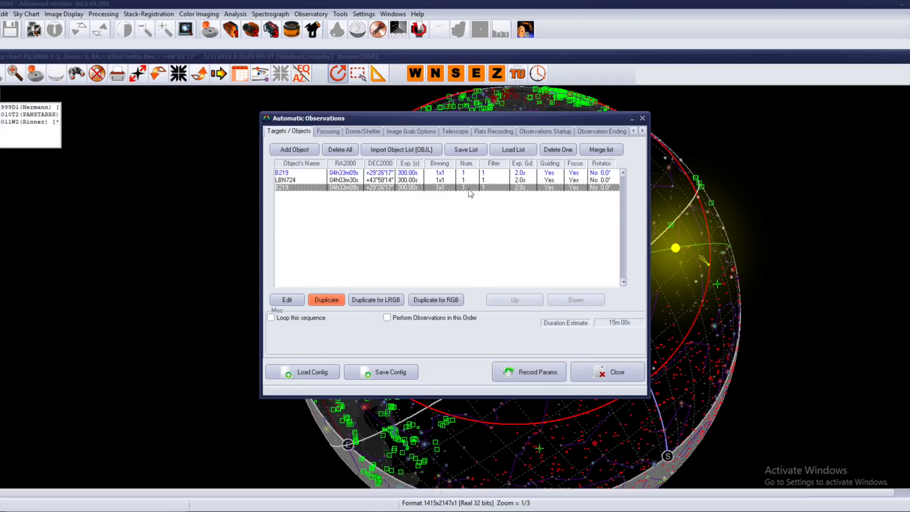
{"action": "left_click", "coordinate": [287, 300]}
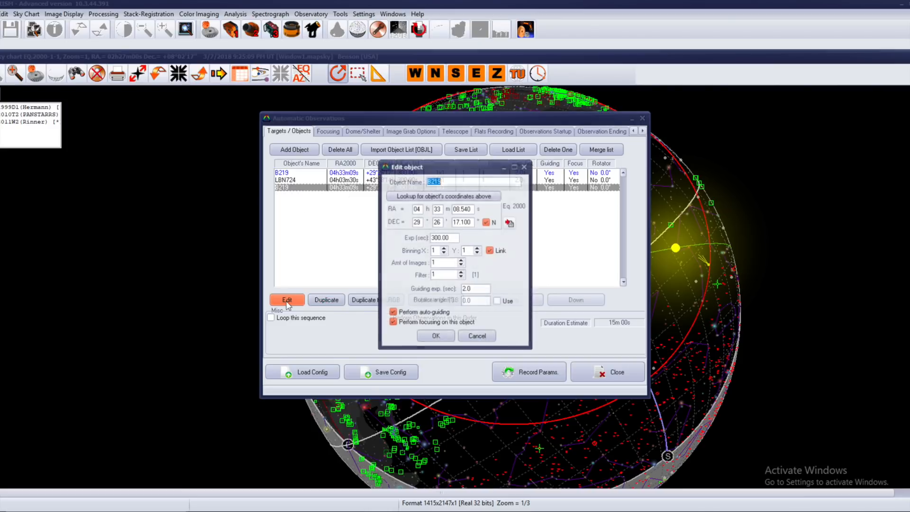
{"action": "left_click", "coordinate": [461, 272]}
{"action": "left_click", "coordinate": [436, 336]}
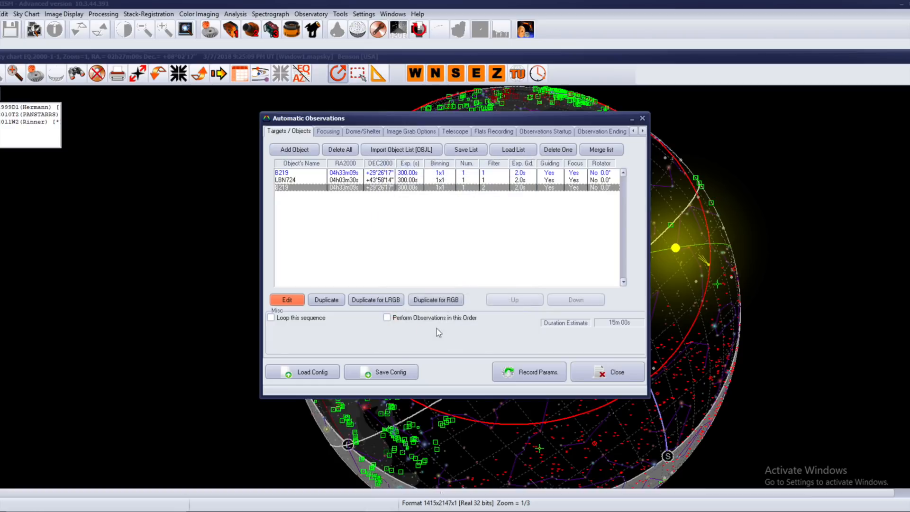
{"action": "left_click", "coordinate": [496, 173]}
{"action": "left_click", "coordinate": [493, 189]}
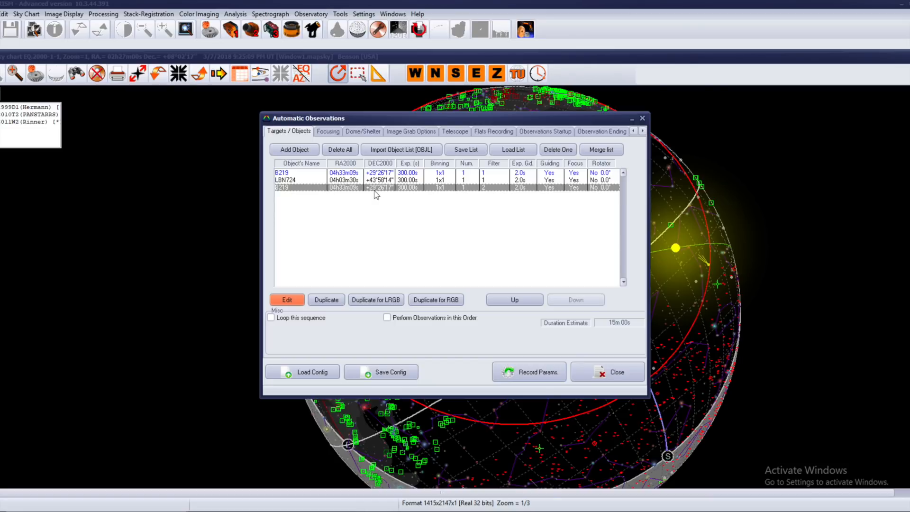
Step: Clear the target list and add M42 with looked-up coordinates and a 300-second exposure
{"action": "left_click", "coordinate": [340, 149]}
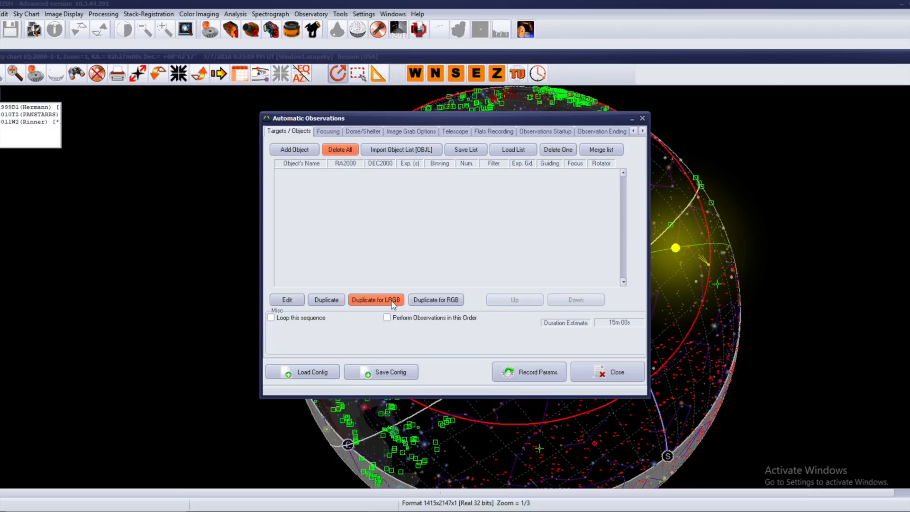
{"action": "left_click", "coordinate": [294, 149]}
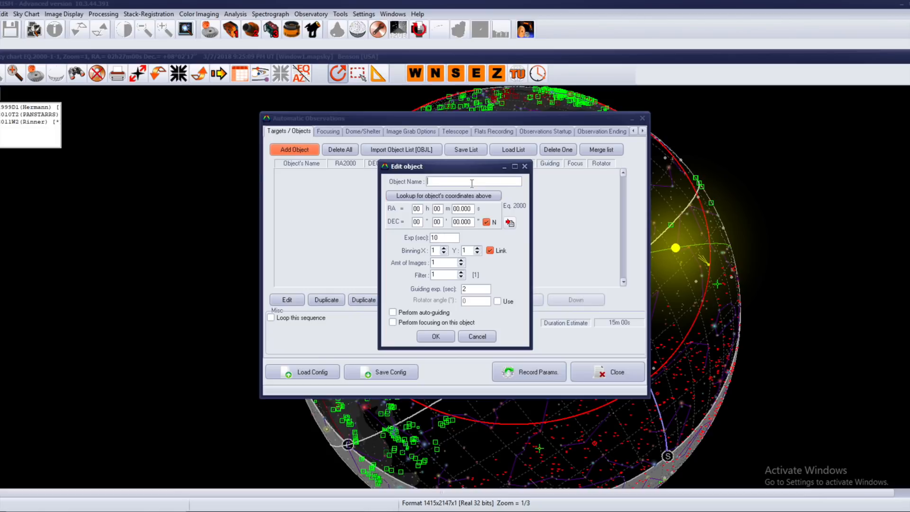
{"action": "type", "text": "M42"}
{"action": "left_click", "coordinate": [467, 196]}
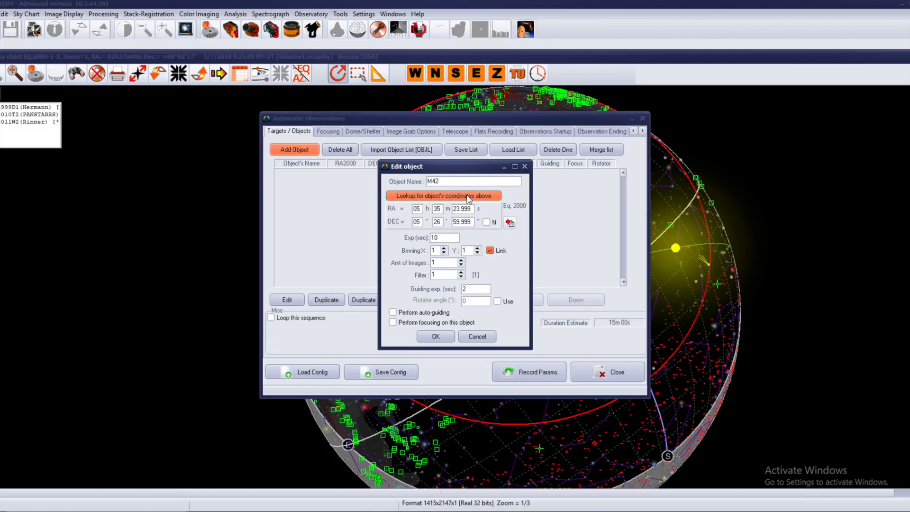
{"action": "double_click", "coordinate": [437, 237]}
{"action": "type", "text": "300"}
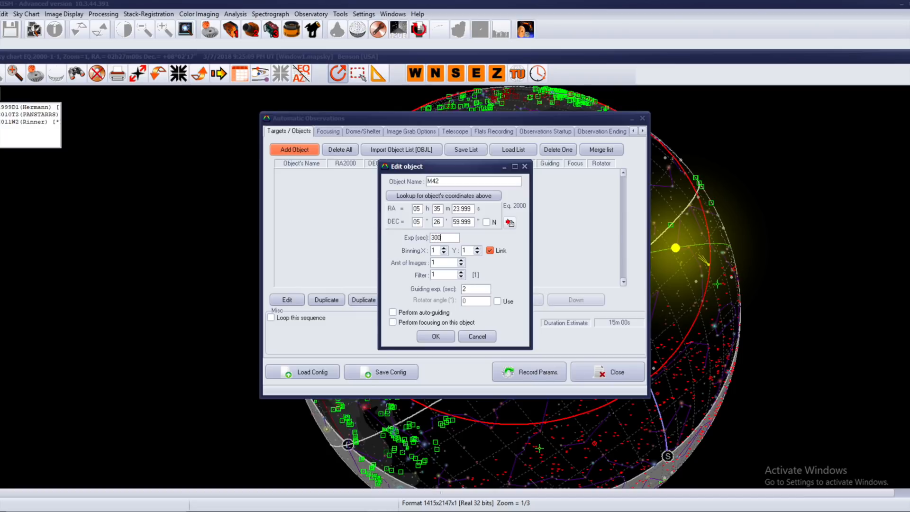
{"action": "left_click", "coordinate": [432, 337]}
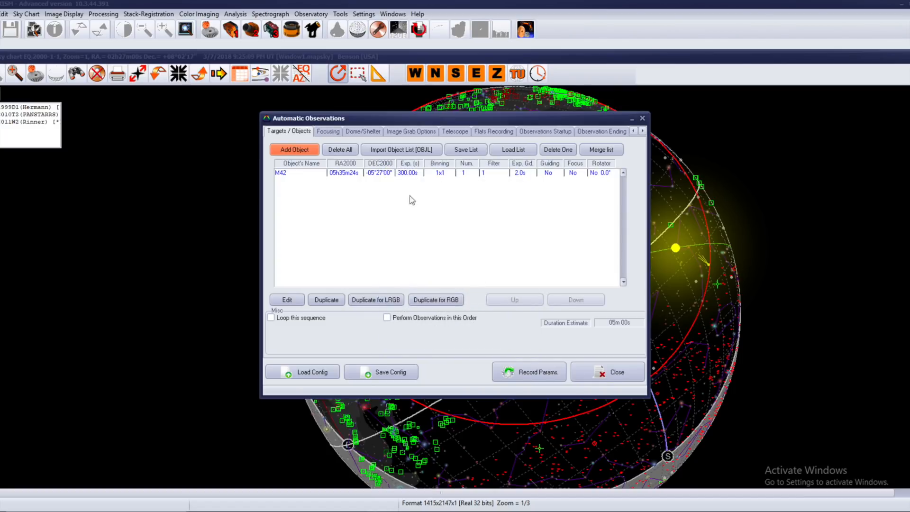
Step: Duplicate the M42 target for LRGB and delete the extra entries, keeping only the filter 1 one
{"action": "left_click", "coordinate": [411, 176]}
{"action": "left_click", "coordinate": [379, 298]}
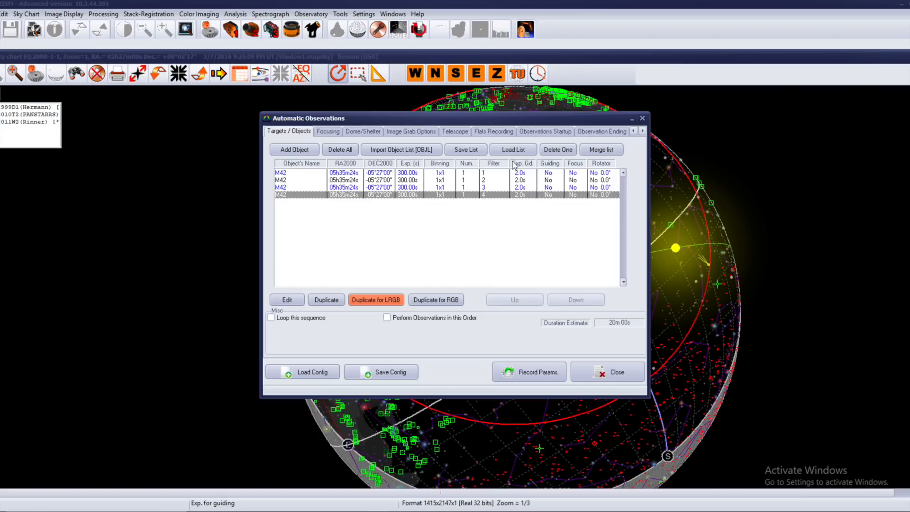
{"action": "left_click", "coordinate": [562, 150]}
{"action": "left_click", "coordinate": [563, 150]}
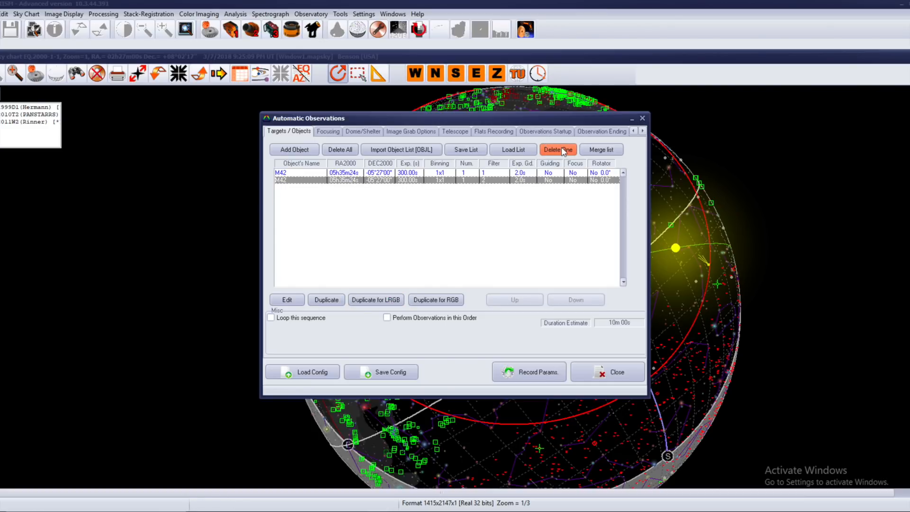
{"action": "left_click", "coordinate": [563, 150]}
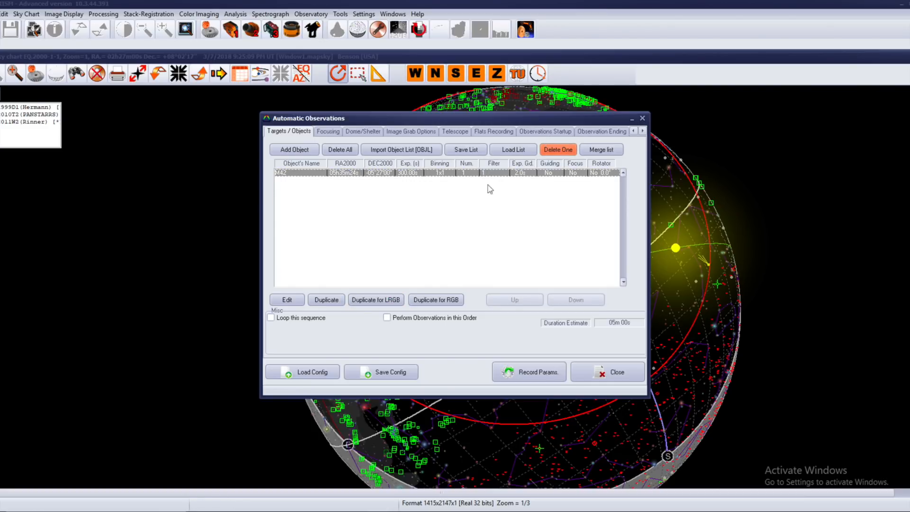
Step: Duplicate the M42 target for RGB and check the filter assigned to each entry
{"action": "left_click", "coordinate": [437, 301]}
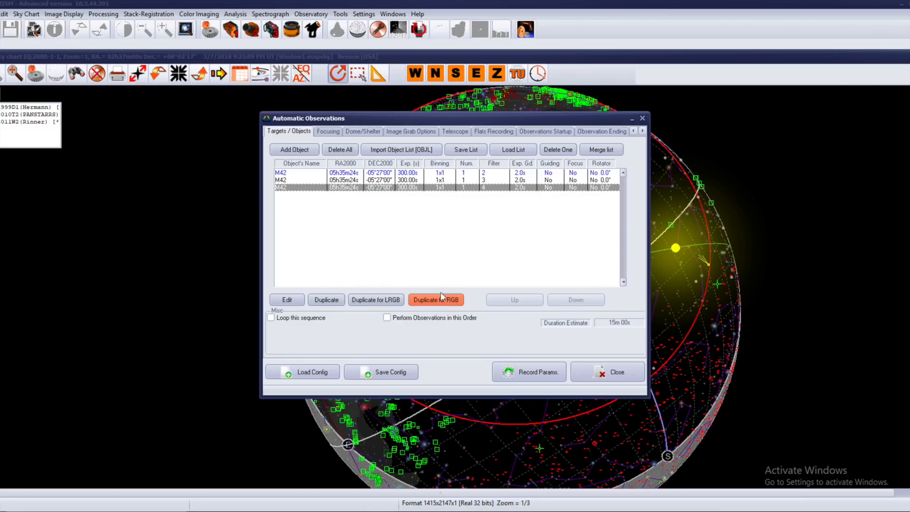
{"action": "left_click", "coordinate": [495, 174]}
{"action": "left_click", "coordinate": [495, 181]}
{"action": "left_click", "coordinate": [492, 188]}
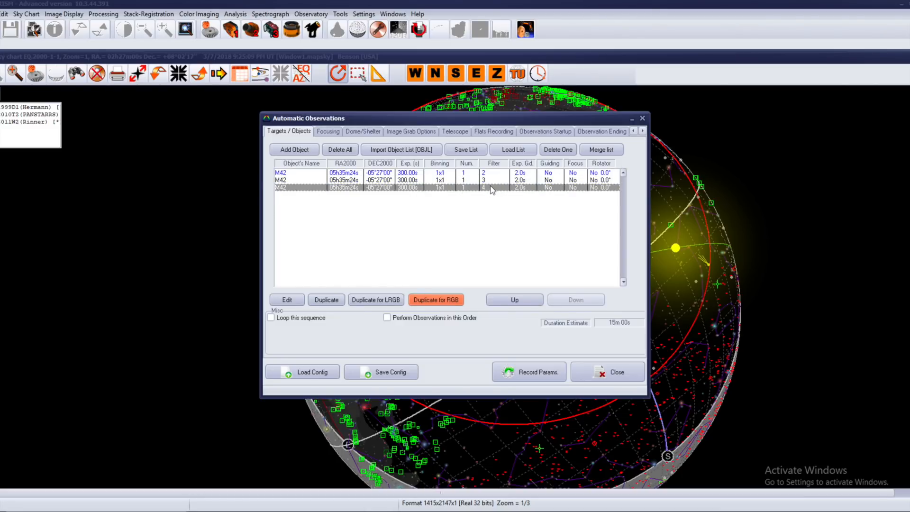
Step: Move the M42 entry with filter 3 up one place in the list and back down again
{"action": "left_click", "coordinate": [497, 181]}
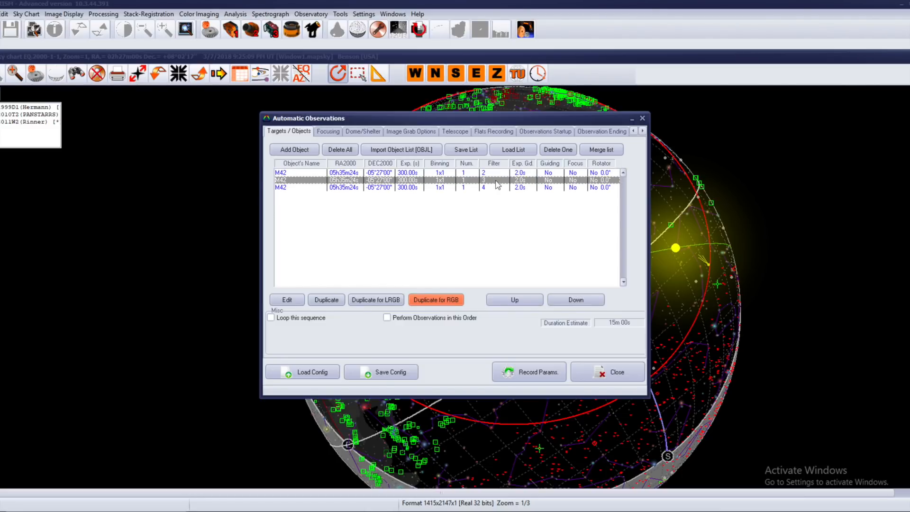
{"action": "left_click", "coordinate": [507, 303]}
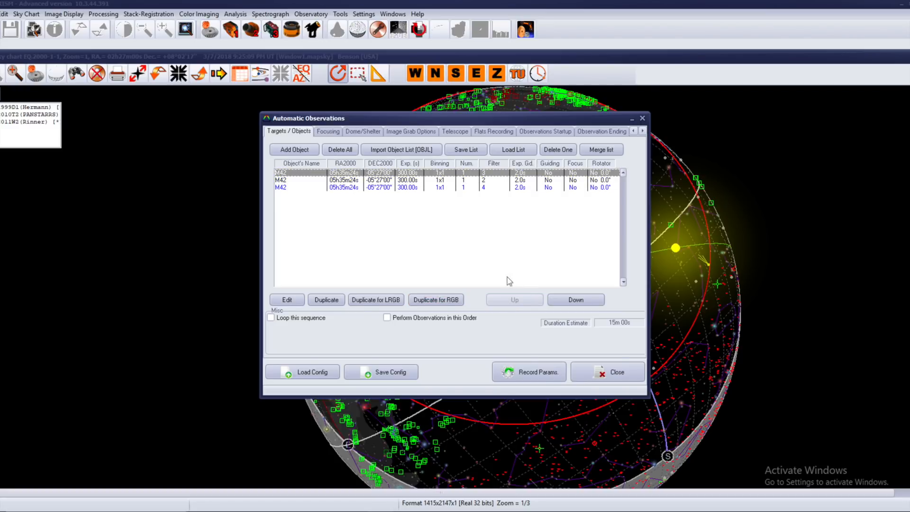
{"action": "left_click", "coordinate": [556, 303]}
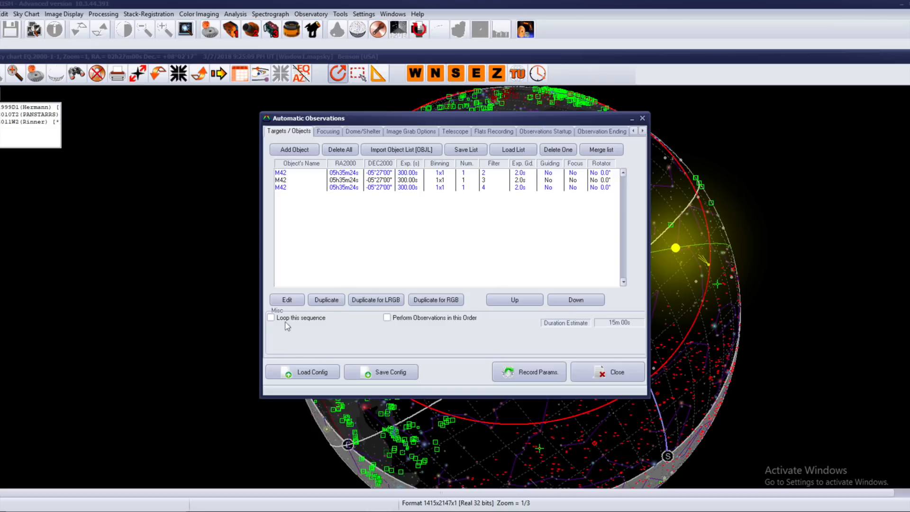
Step: Try looping the sequence with a finite count of 1 loop, and turn looping off again
{"action": "left_click", "coordinate": [272, 318]}
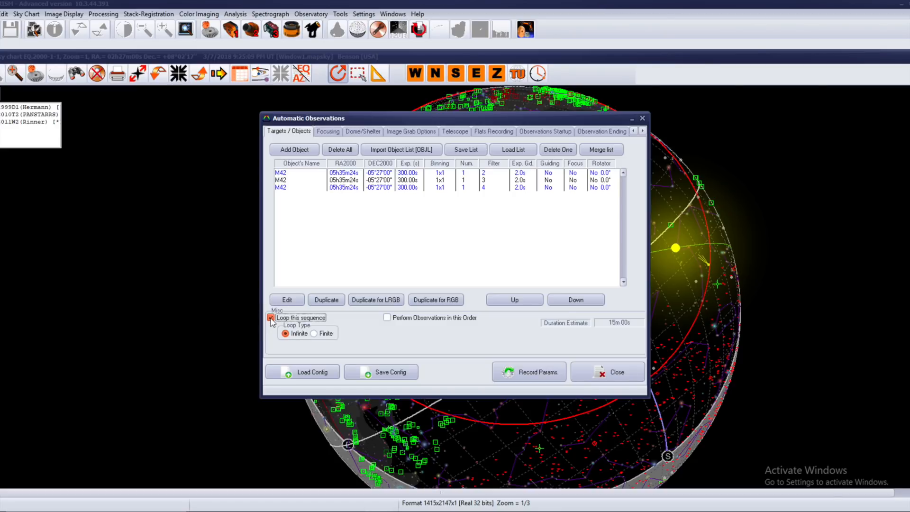
{"action": "left_click", "coordinate": [314, 333]}
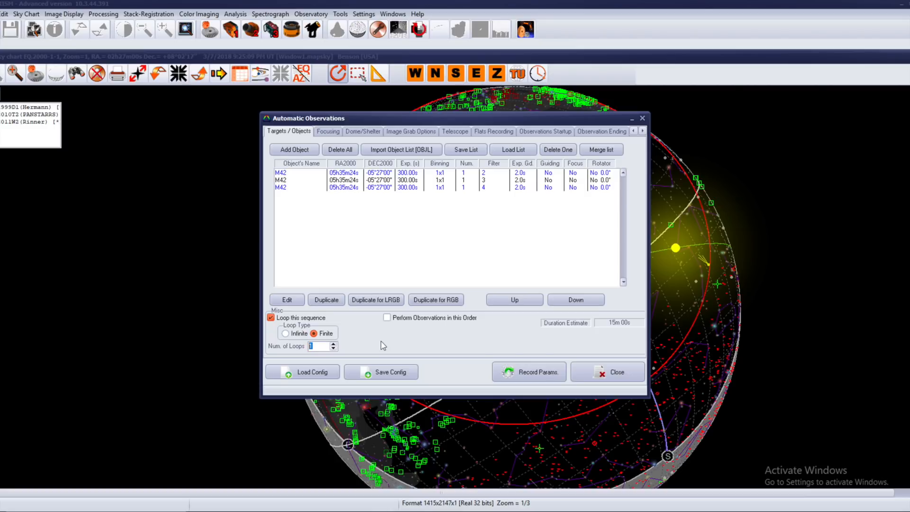
{"action": "type", "text": "1"}
{"action": "left_click", "coordinate": [308, 346]}
{"action": "double_click", "coordinate": [310, 346]}
{"action": "left_click", "coordinate": [271, 317]}
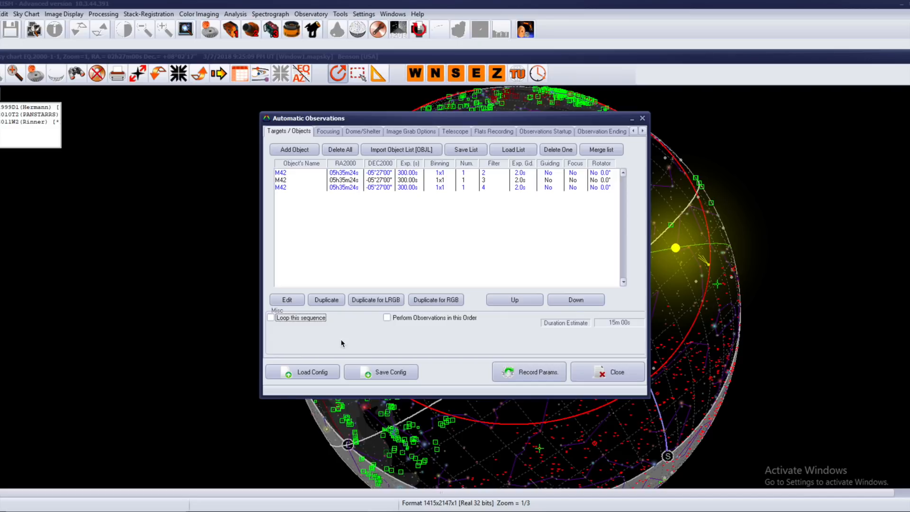
Step: Require the observations to be performed in the listed order and clear all targets
{"action": "left_click", "coordinate": [387, 317]}
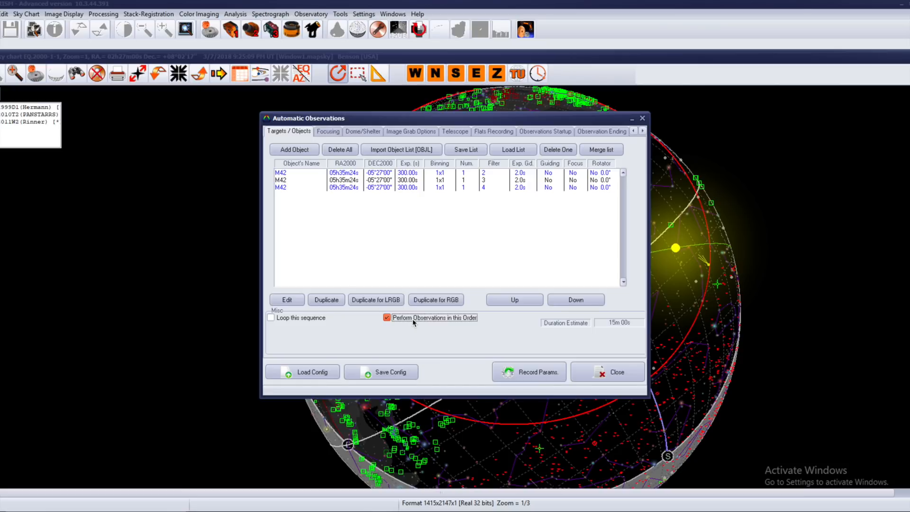
{"action": "left_click", "coordinate": [334, 149]}
Step: Uncover the sky chart and add the nebula LBN818 from it to the list of objects to be observed
{"action": "left_click_drag", "start_coordinate": [361, 123], "coordinate": [663, 114]}
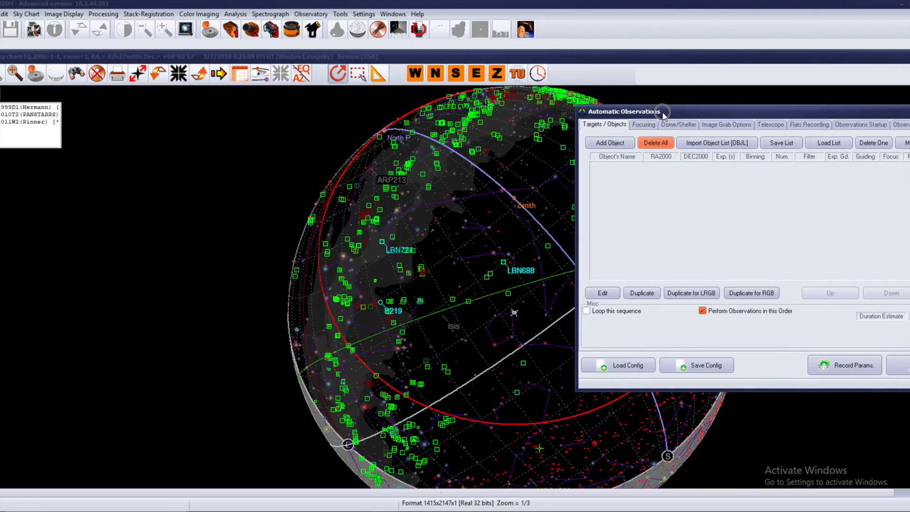
{"action": "left_click_drag", "start_coordinate": [506, 6], "coordinate": [385, 21]}
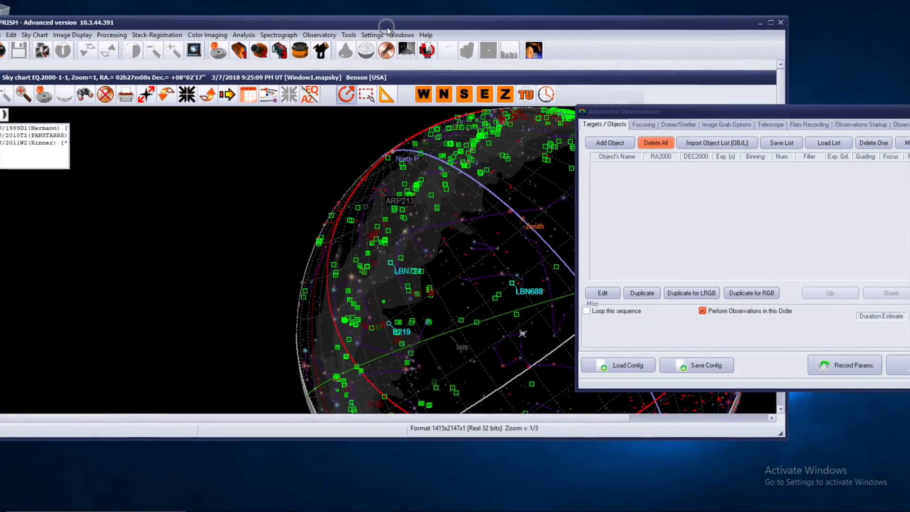
{"action": "left_click_drag", "start_coordinate": [448, 429], "coordinate": [448, 510]}
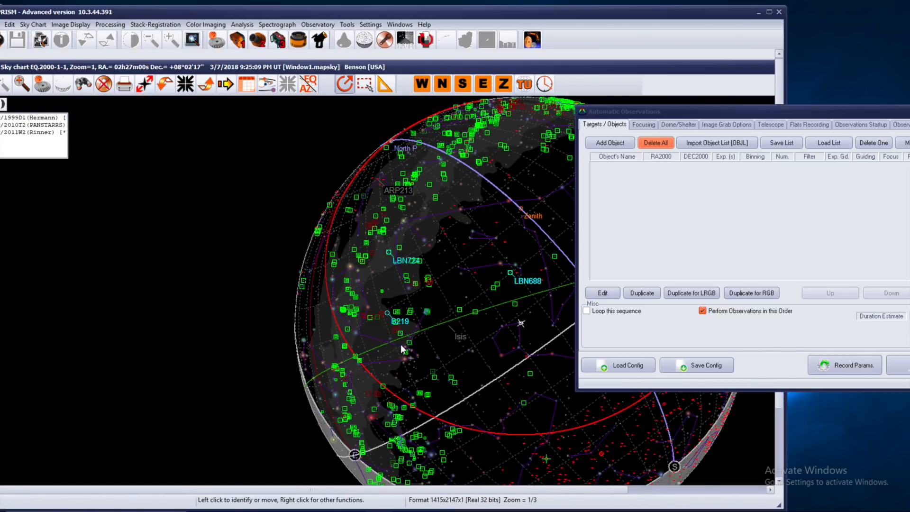
{"action": "left_click", "coordinate": [348, 329]}
{"action": "left_click", "coordinate": [587, 350]}
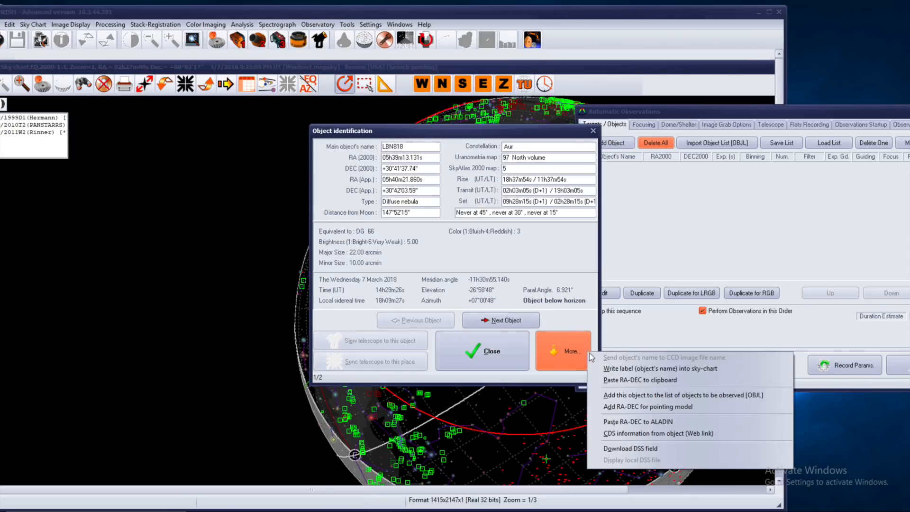
{"action": "left_click", "coordinate": [630, 395]}
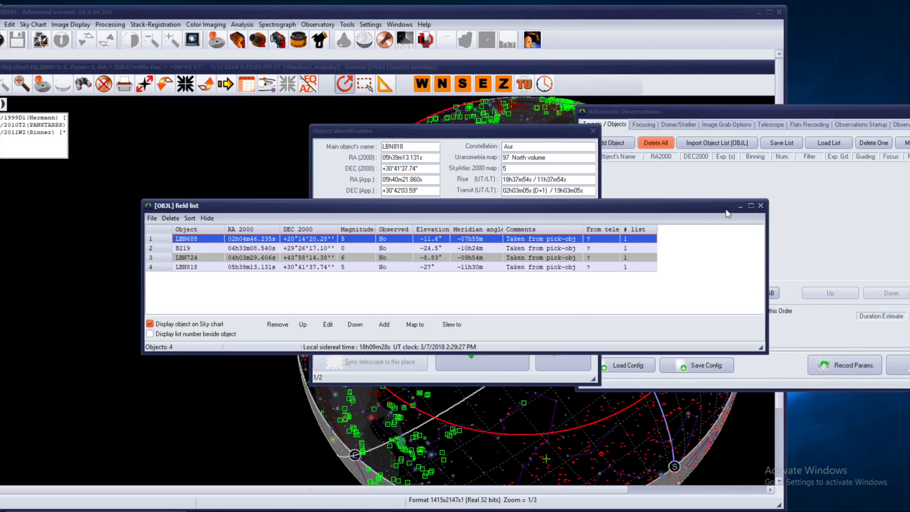
{"action": "left_click", "coordinate": [761, 206]}
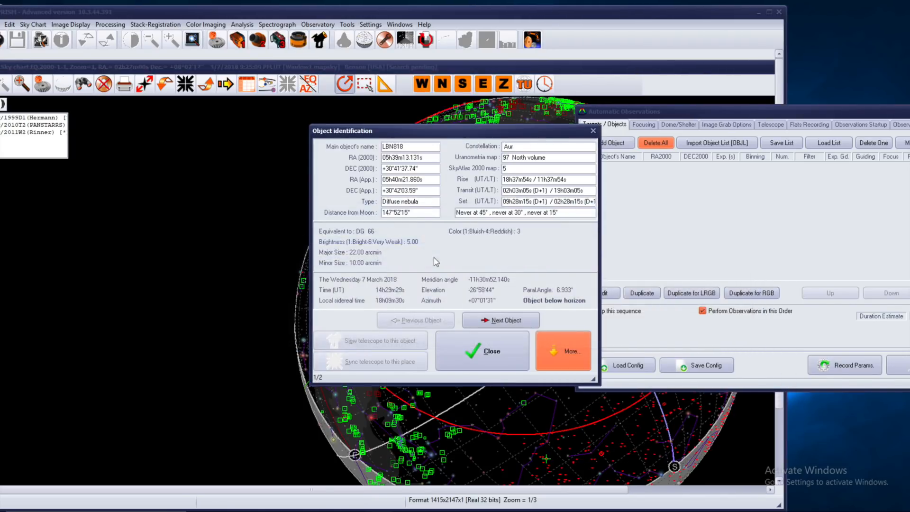
{"action": "left_click", "coordinate": [594, 131]}
Step: Add the nebula LBN831 from the sky chart to the list of objects to be observed
{"action": "left_click", "coordinate": [435, 376]}
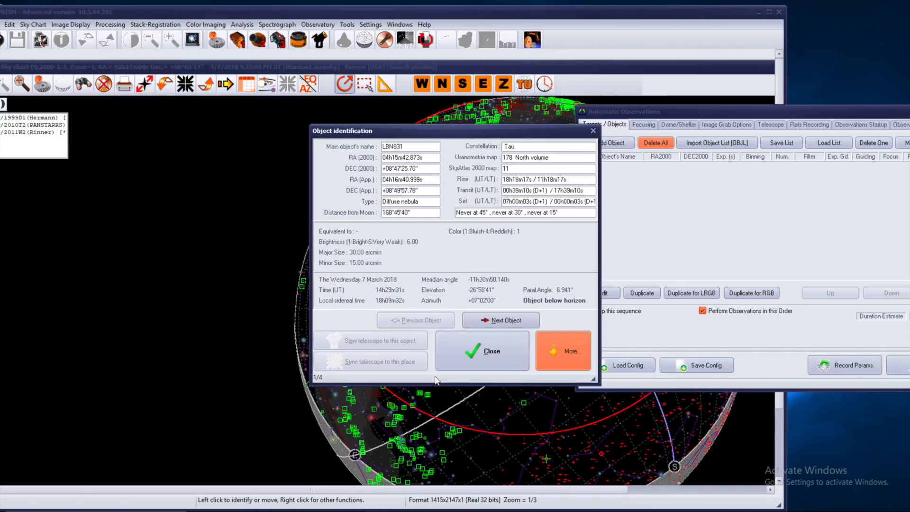
{"action": "left_click", "coordinate": [564, 350]}
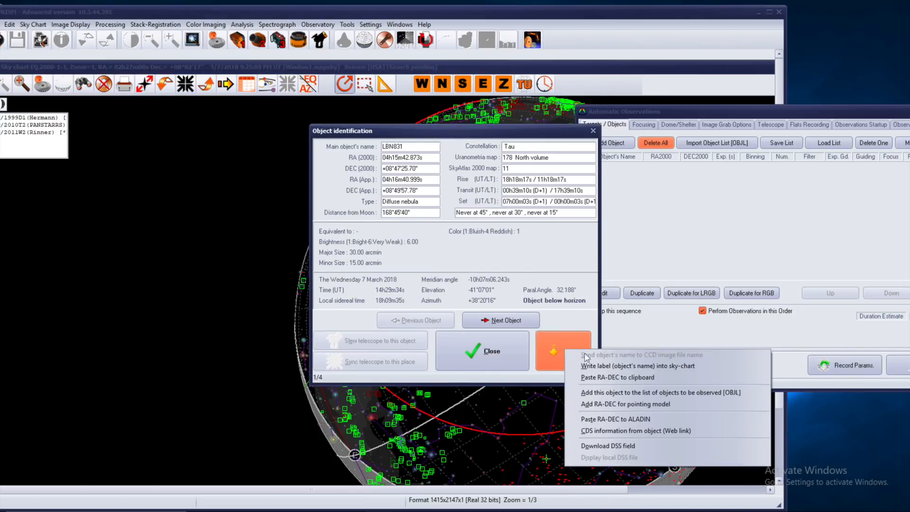
{"action": "left_click", "coordinate": [645, 390]}
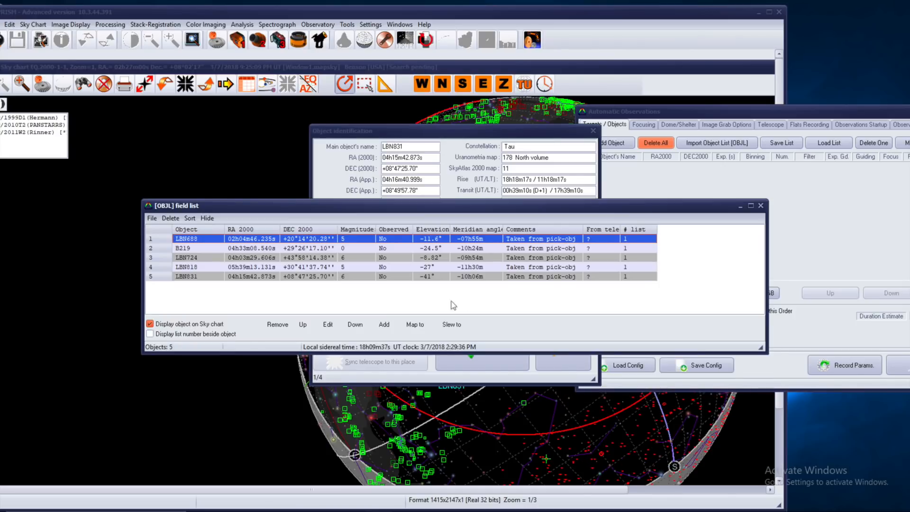
{"action": "left_click", "coordinate": [761, 206]}
{"action": "left_click", "coordinate": [594, 129]}
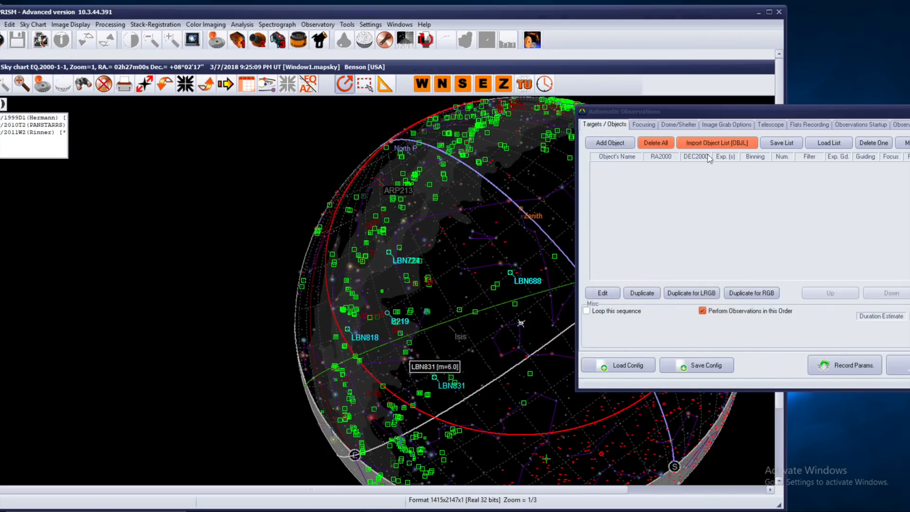
Step: Import the OBJL object list as observation targets with a 300-second exposure
{"action": "left_click", "coordinate": [713, 145]}
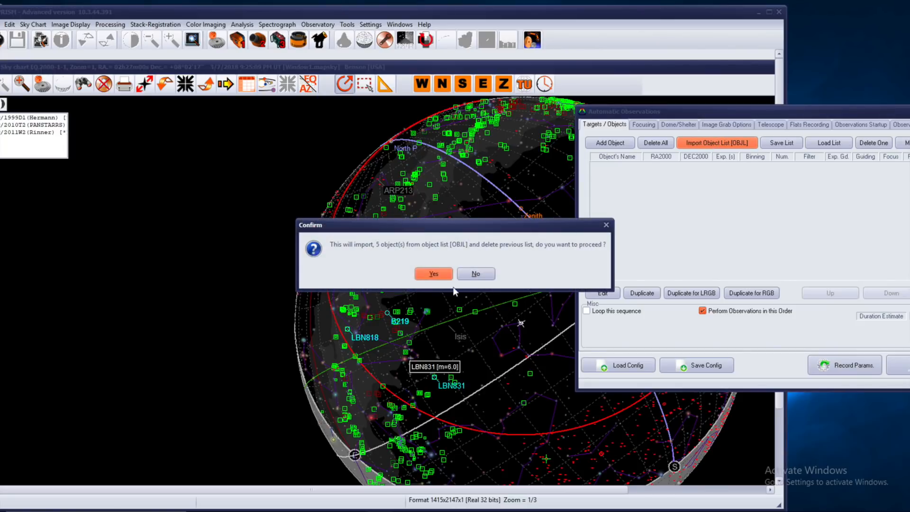
{"action": "left_click", "coordinate": [433, 273]}
{"action": "type", "text": "300"}
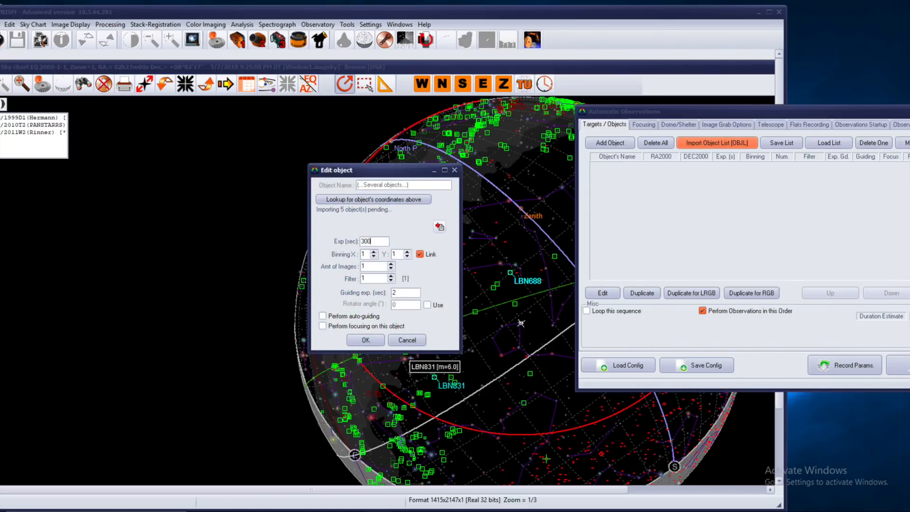
{"action": "left_click", "coordinate": [363, 341]}
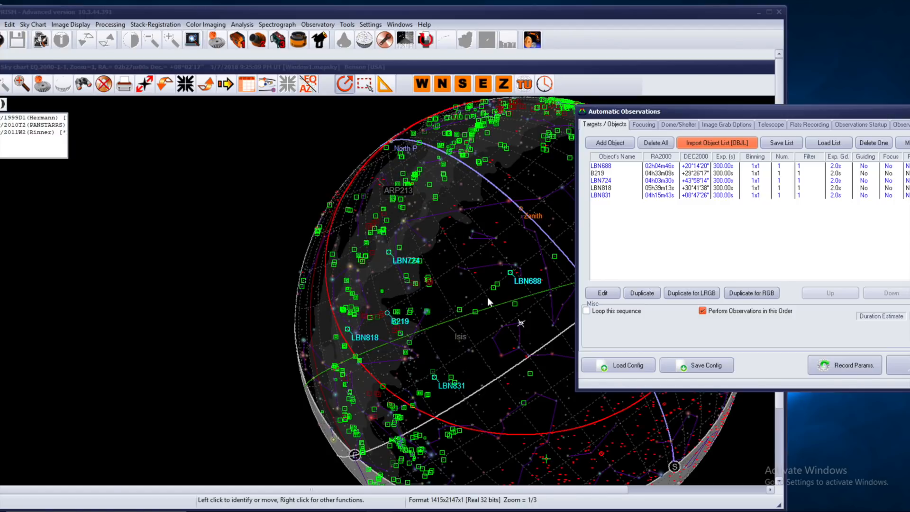
Step: Go through the imported targets in their listed order, from LBN688 down to LBN831
{"action": "left_click", "coordinate": [702, 311]}
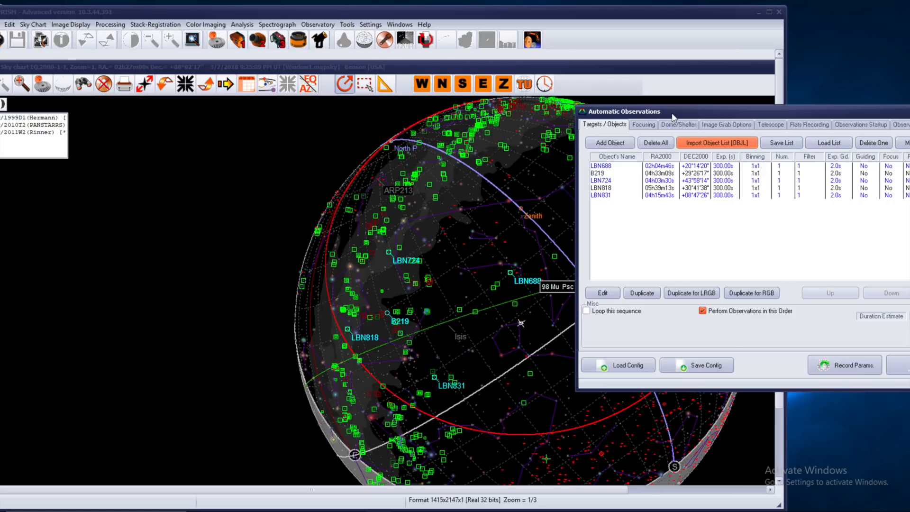
{"action": "left_click", "coordinate": [618, 166]}
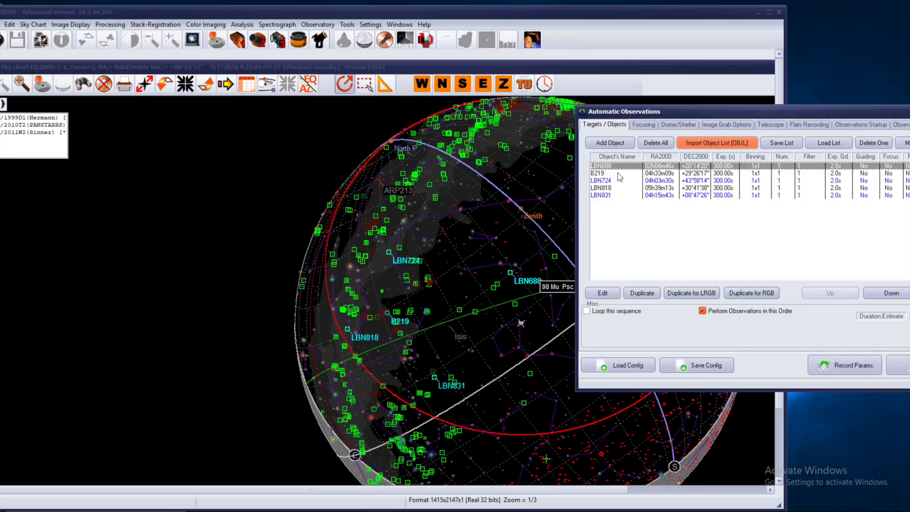
{"action": "left_click", "coordinate": [617, 174]}
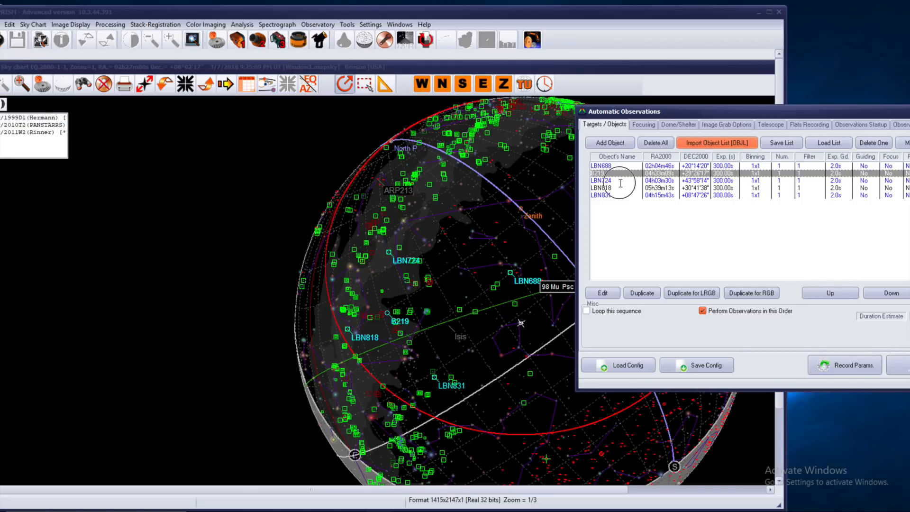
{"action": "left_click", "coordinate": [619, 181]}
{"action": "left_click", "coordinate": [619, 188]}
{"action": "left_click", "coordinate": [618, 195]}
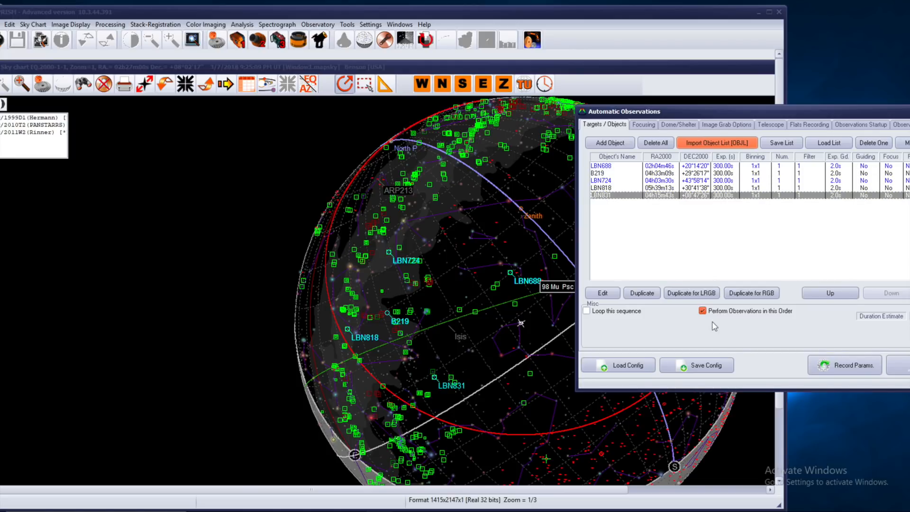
Step: Stop requiring the listed observation order and arrange the windows so the sky chart and full target list are both visible
{"action": "left_click", "coordinate": [703, 310]}
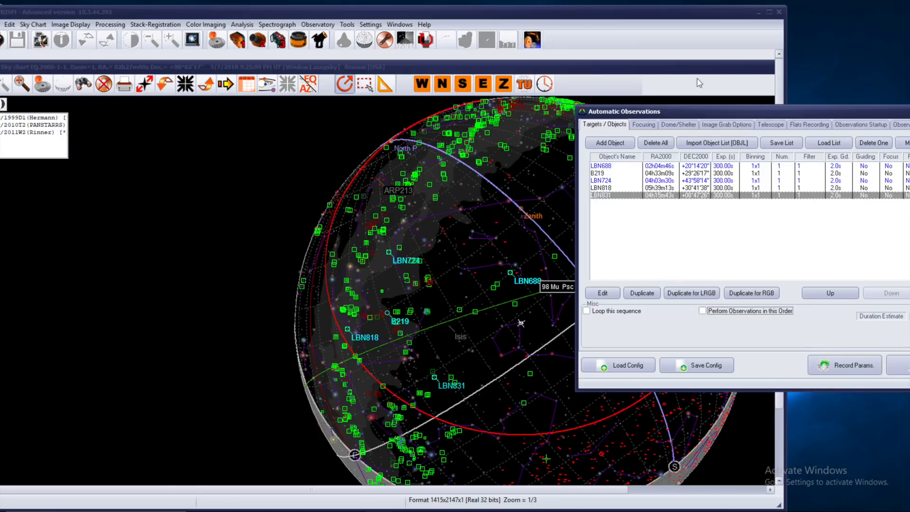
{"action": "left_click", "coordinate": [769, 12]}
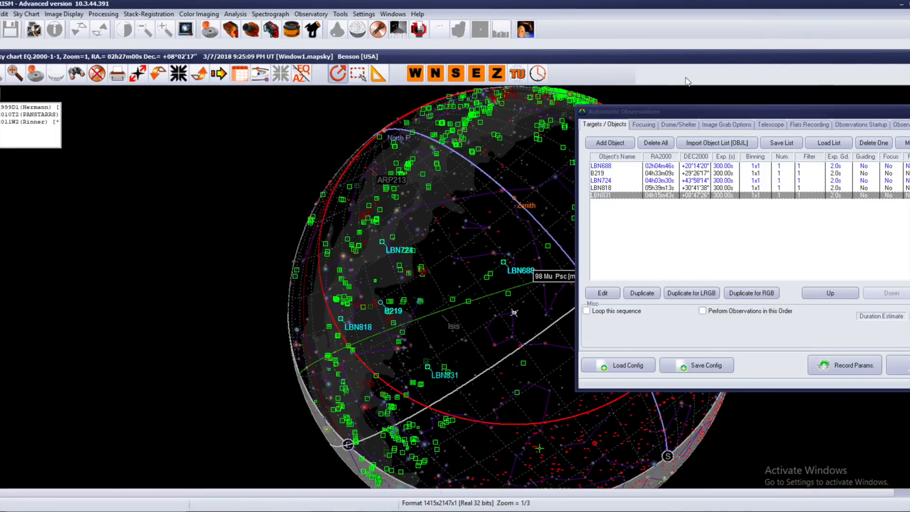
{"action": "left_click_drag", "start_coordinate": [651, 113], "coordinate": [682, 24]}
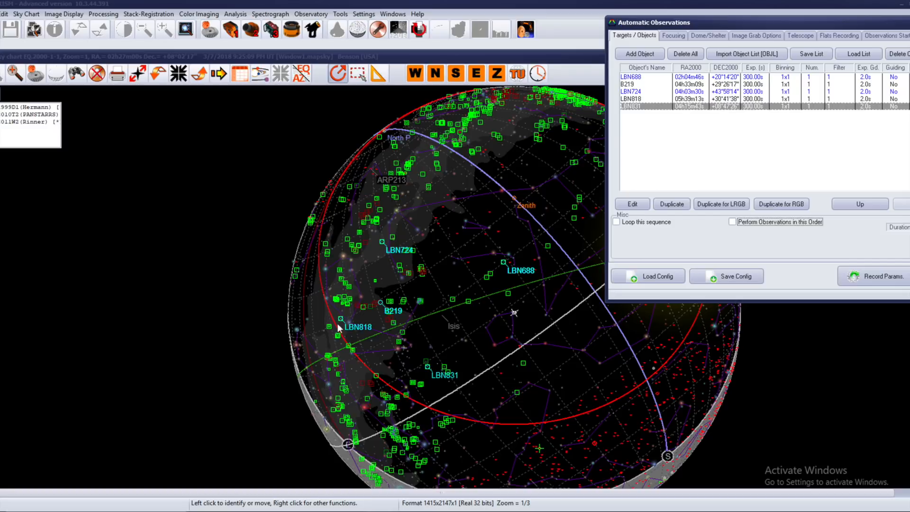
{"action": "left_click_drag", "start_coordinate": [704, 27], "coordinate": [636, 27]}
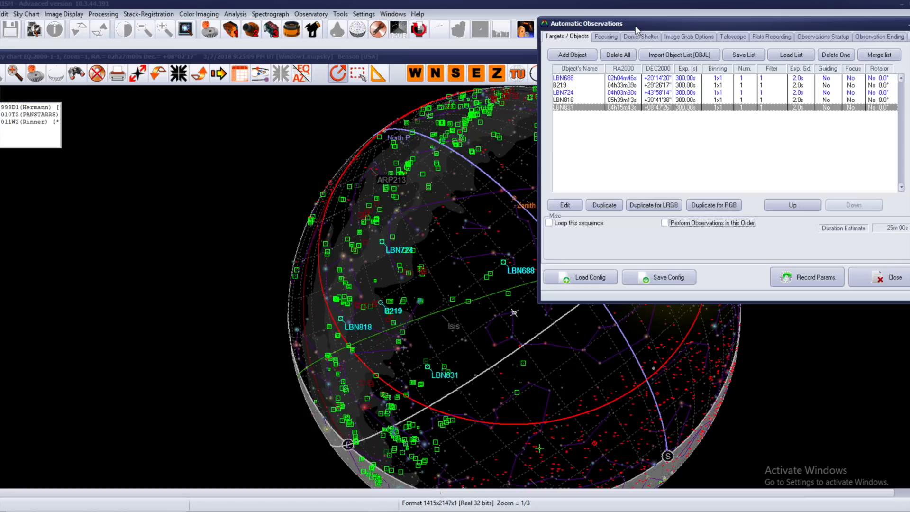
Step: Require the observations in the listed order again and go through the targets from B219 to LBN831
{"action": "left_click", "coordinate": [665, 223]}
{"action": "left_click", "coordinate": [590, 86]}
{"action": "left_click", "coordinate": [587, 93]}
{"action": "left_click", "coordinate": [585, 100]}
{"action": "left_click", "coordinate": [585, 107]}
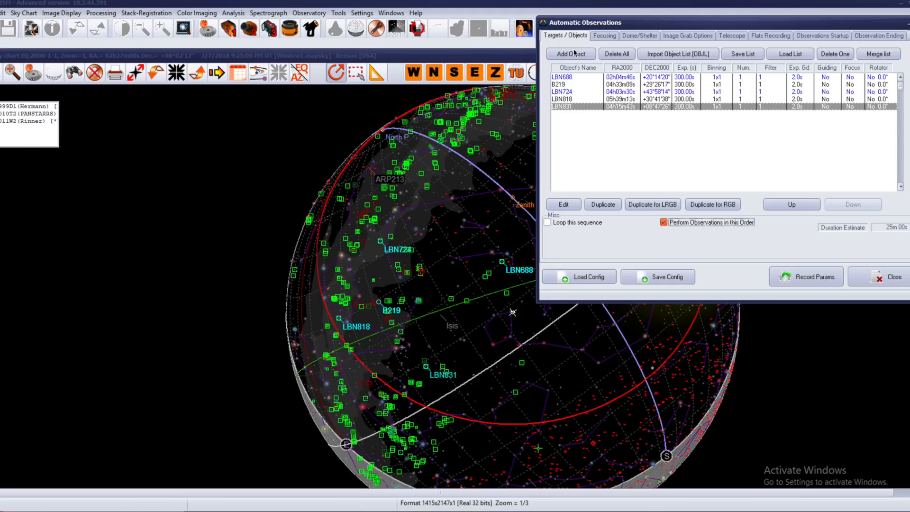
Step: Try periodic focusing every 30 minutes and turn it off again
{"action": "left_click", "coordinate": [605, 35]}
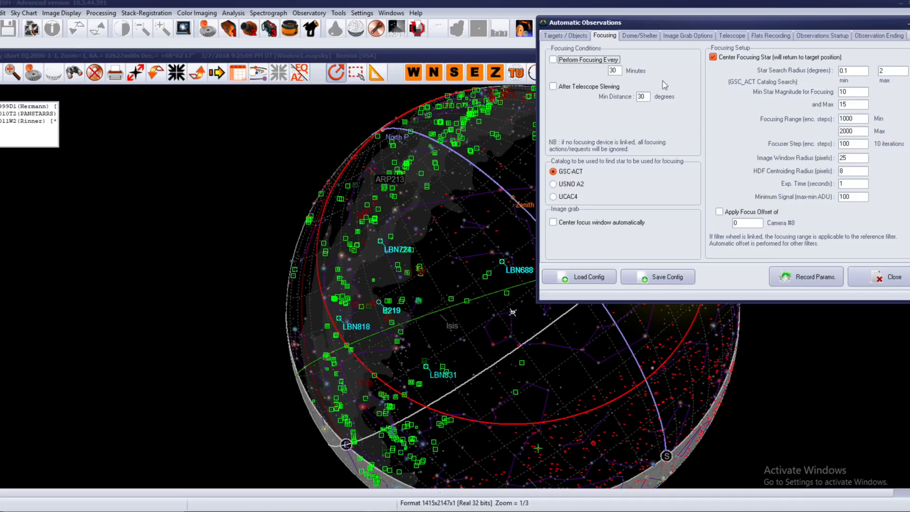
{"action": "left_click", "coordinate": [572, 64]}
{"action": "double_click", "coordinate": [619, 70]}
{"action": "left_click", "coordinate": [573, 60]}
Step: Enable focusing after telescope slewing with a minimum distance of 90 degrees
{"action": "left_click", "coordinate": [583, 90]}
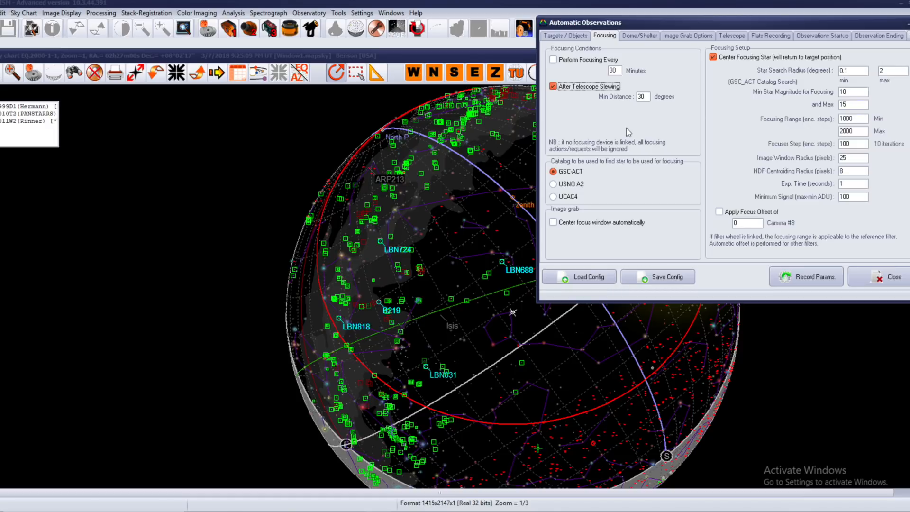
{"action": "double_click", "coordinate": [643, 97]}
{"action": "type", "text": "90"}
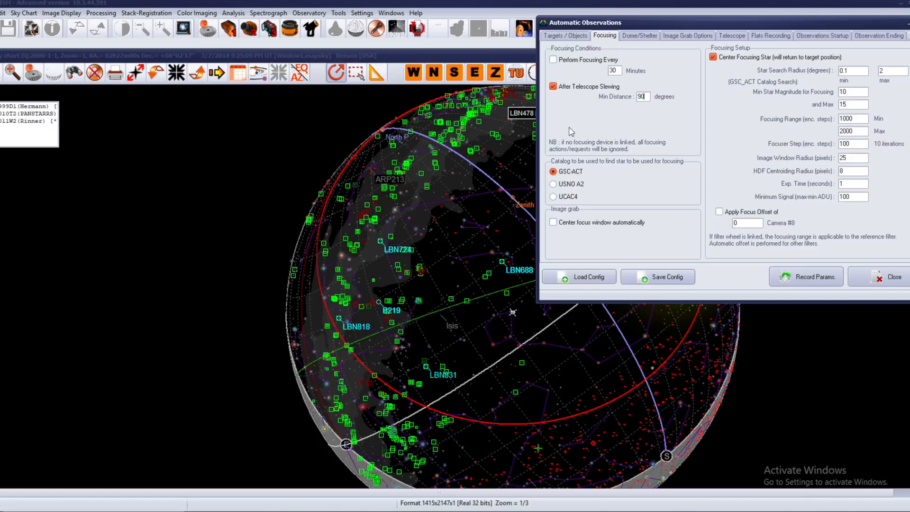
Step: Try the USNO A2 and UCAC4 focus star catalogs, return to GSC-ACT, and locate the star catalog path settings
{"action": "left_click", "coordinate": [572, 185]}
{"action": "left_click", "coordinate": [572, 196]}
{"action": "left_click", "coordinate": [572, 172]}
{"action": "left_click", "coordinate": [571, 184]}
{"action": "left_click", "coordinate": [572, 196]}
{"action": "left_click", "coordinate": [580, 173]}
{"action": "left_click", "coordinate": [574, 185]}
{"action": "left_click", "coordinate": [568, 196]}
{"action": "left_click", "coordinate": [567, 183]}
{"action": "left_click", "coordinate": [565, 196]}
{"action": "left_click", "coordinate": [575, 184]}
{"action": "left_click", "coordinate": [575, 172]}
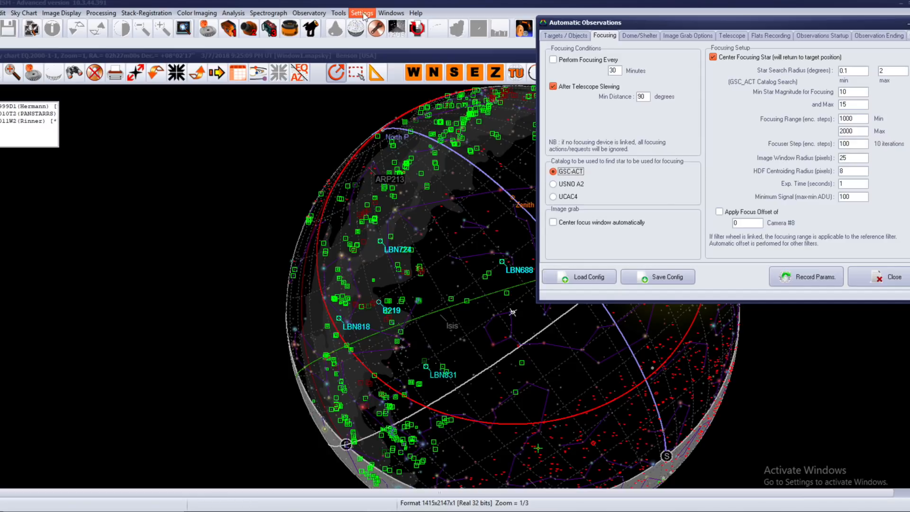
{"action": "left_click", "coordinate": [362, 13]}
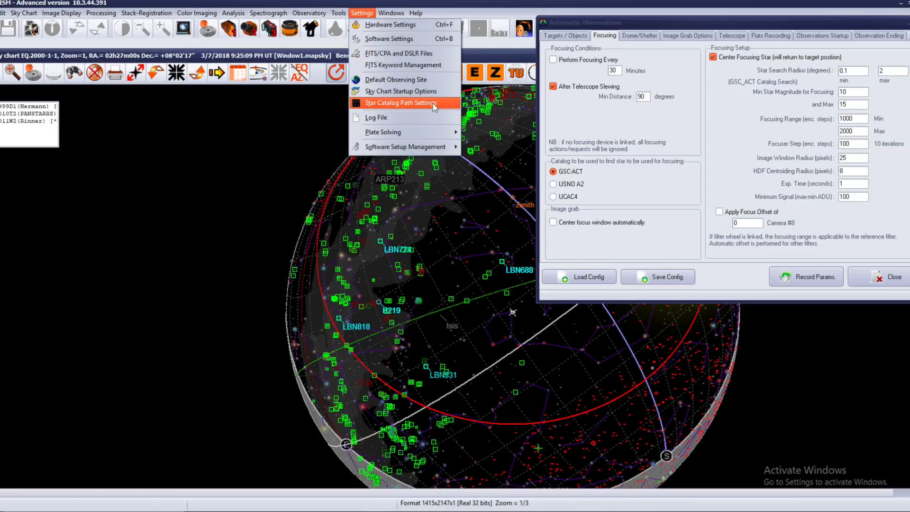
{"action": "left_click", "coordinate": [604, 139]}
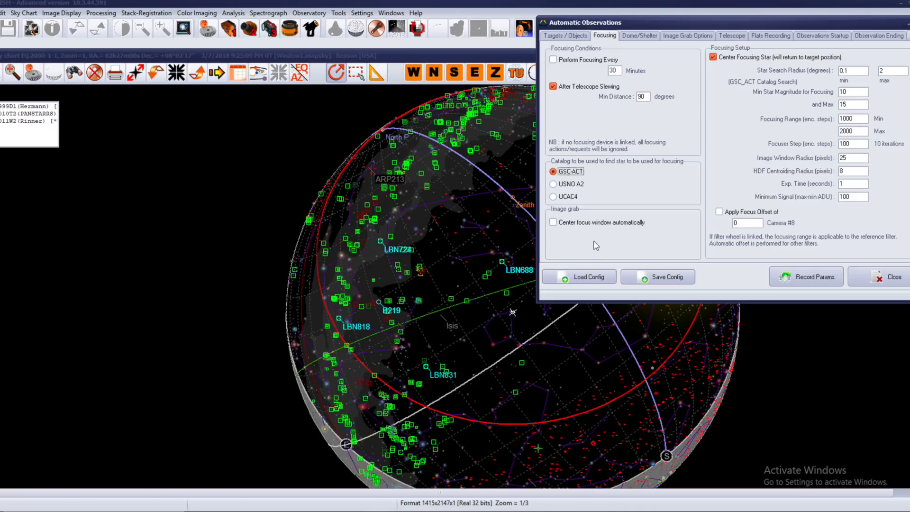
Step: Turn on automatic centering of the focus window for image grabs
{"action": "left_click", "coordinate": [561, 226]}
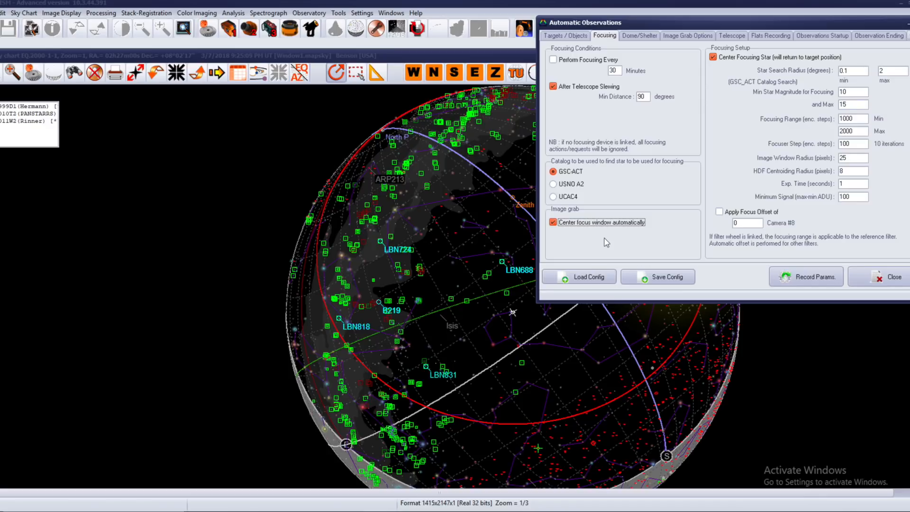
{"action": "left_click", "coordinate": [592, 228]}
{"action": "left_click", "coordinate": [597, 229]}
Step: Set the focus star search radius to a minimum of 1.5 and a maximum of 3 degrees
{"action": "left_click", "coordinate": [851, 72]}
{"action": "left_click", "coordinate": [895, 70]}
{"action": "key", "text": "shift+Tab"}
{"action": "type", "text": "1.5"}
{"action": "left_click_drag", "start_coordinate": [886, 71], "coordinate": [841, 70]}
{"action": "type", "text": "3"}
Step: Check the minimum star magnitude for focusing and set the maximum to 12
{"action": "double_click", "coordinate": [849, 94]}
{"action": "double_click", "coordinate": [858, 105]}
{"action": "type", "text": "12"}
{"action": "left_click_drag", "start_coordinate": [848, 104], "coordinate": [811, 104]}
Step: Check the focusing range and focuser step, and set the image window radius to 50 pixels
{"action": "left_click_drag", "start_coordinate": [871, 119], "coordinate": [818, 129]}
{"action": "left_click_drag", "start_coordinate": [856, 146], "coordinate": [820, 144]}
{"action": "left_click_drag", "start_coordinate": [856, 118], "coordinate": [778, 126]}
{"action": "double_click", "coordinate": [854, 158]}
{"action": "left_click", "coordinate": [840, 158]}
{"action": "type", "text": "50"}
{"action": "left_click_drag", "start_coordinate": [847, 159], "coordinate": [866, 164]}
{"action": "key", "text": "BackSpace"}
Step: Check the HDF centroiding radius and set the focusing exposure time to 3 seconds
{"action": "double_click", "coordinate": [850, 173]}
{"action": "double_click", "coordinate": [854, 172]}
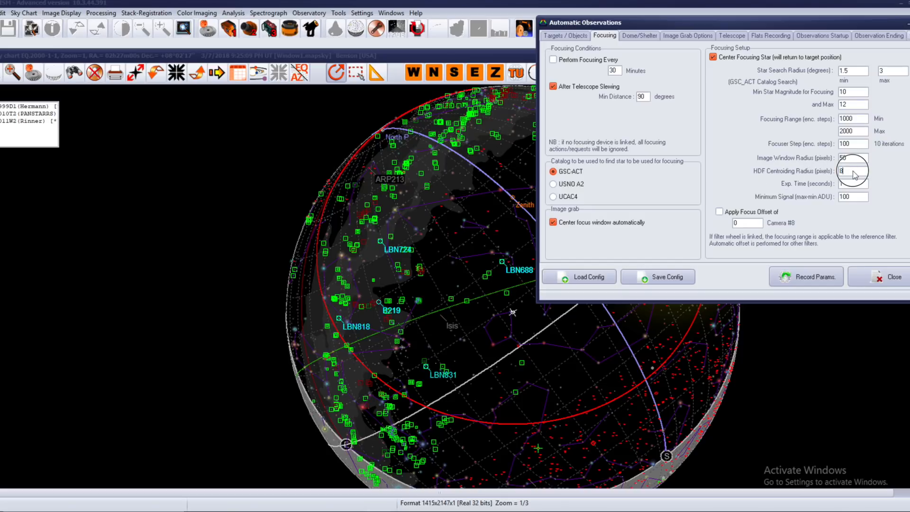
{"action": "left_click", "coordinate": [857, 171]}
{"action": "double_click", "coordinate": [857, 173]}
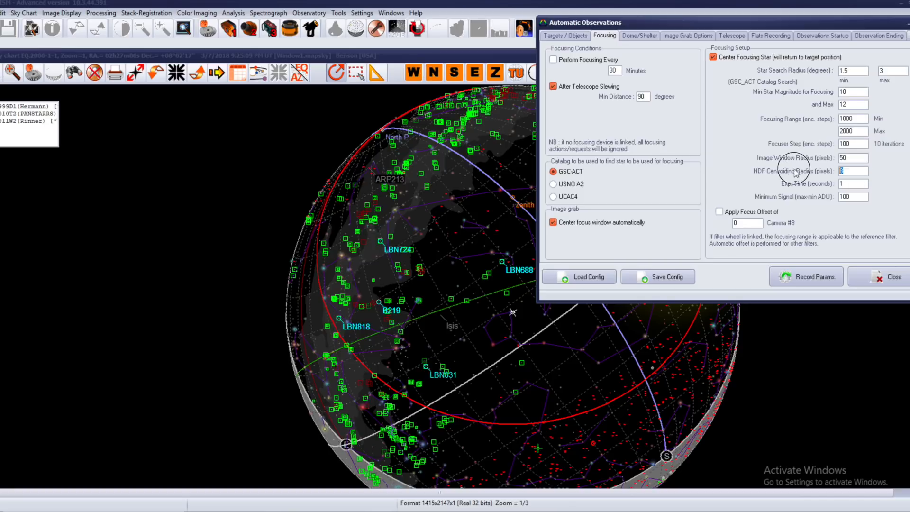
{"action": "double_click", "coordinate": [860, 172]}
{"action": "key", "text": "Tab"}
{"action": "type", "text": "3"}
{"action": "left_click_drag", "start_coordinate": [849, 184], "coordinate": [821, 180]}
Step: Set the minimum focusing signal to 500 ADU and turn on the camera's focus offset
{"action": "left_click_drag", "start_coordinate": [852, 92], "coordinate": [801, 105]}
{"action": "left_click_drag", "start_coordinate": [859, 197], "coordinate": [801, 198]}
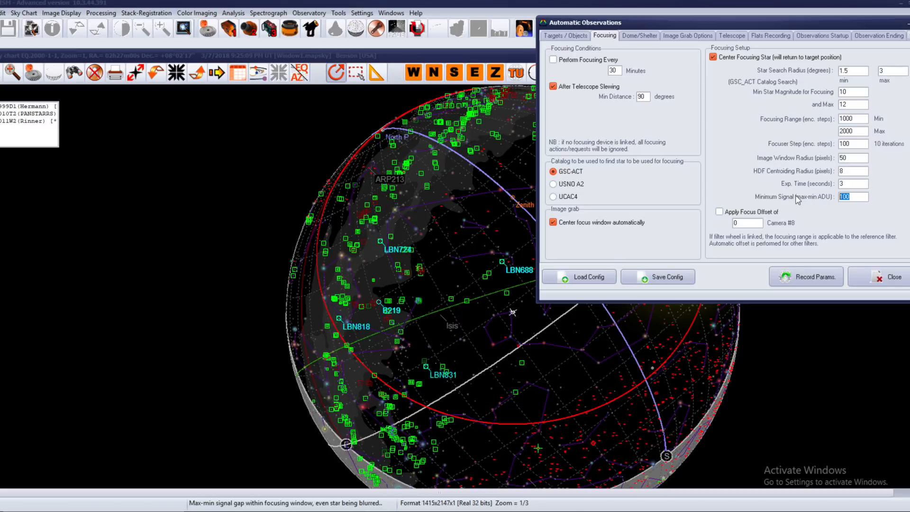
{"action": "type", "text": "500"}
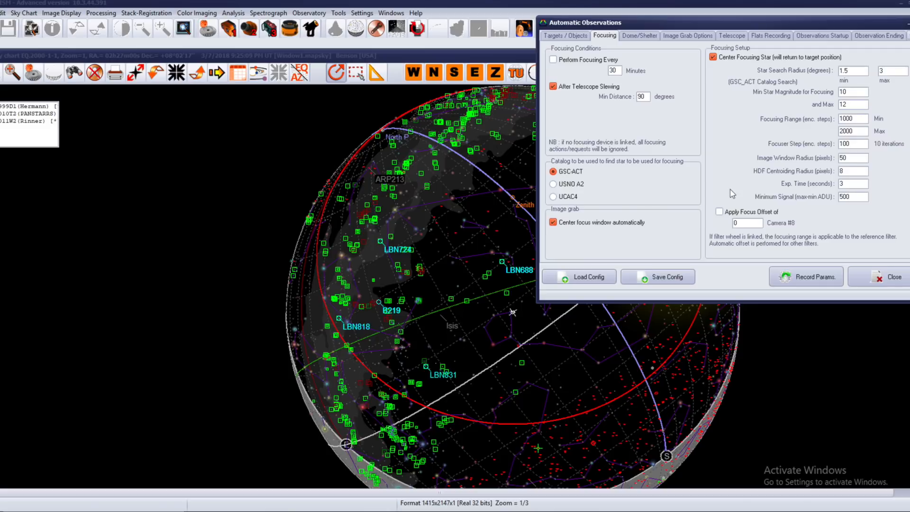
{"action": "left_click", "coordinate": [721, 212]}
{"action": "left_click", "coordinate": [756, 223]}
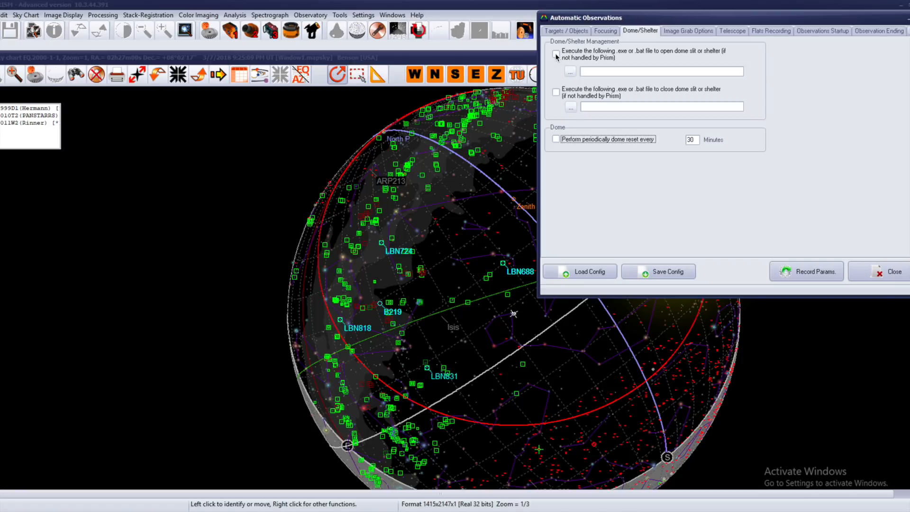
Step: Turn on running external files to open and close the dome or shelter, and enable the periodic dome reset every 30 minutes
{"action": "left_click", "coordinate": [557, 55]}
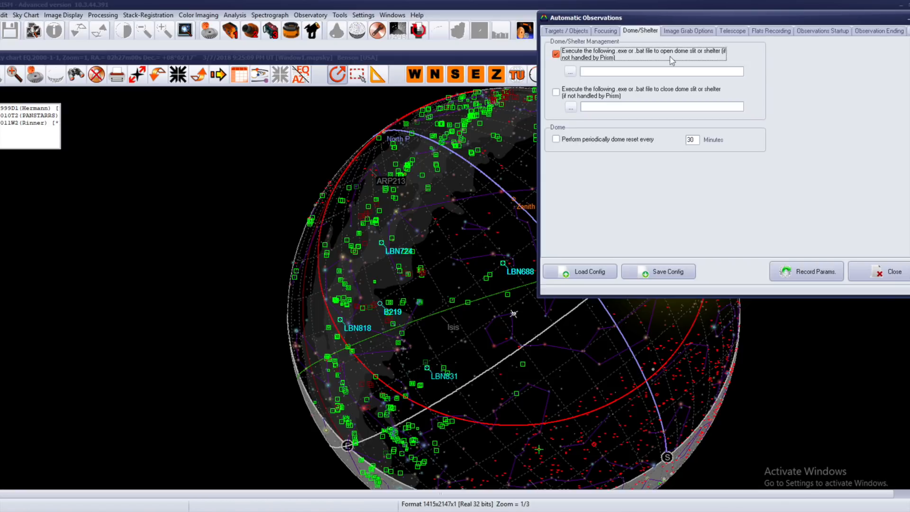
{"action": "left_click", "coordinate": [556, 92]}
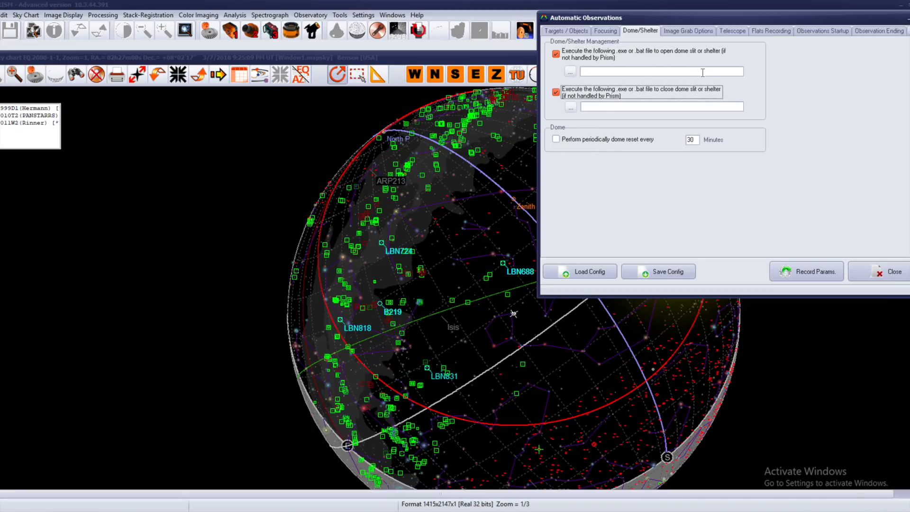
{"action": "left_click", "coordinate": [557, 139]}
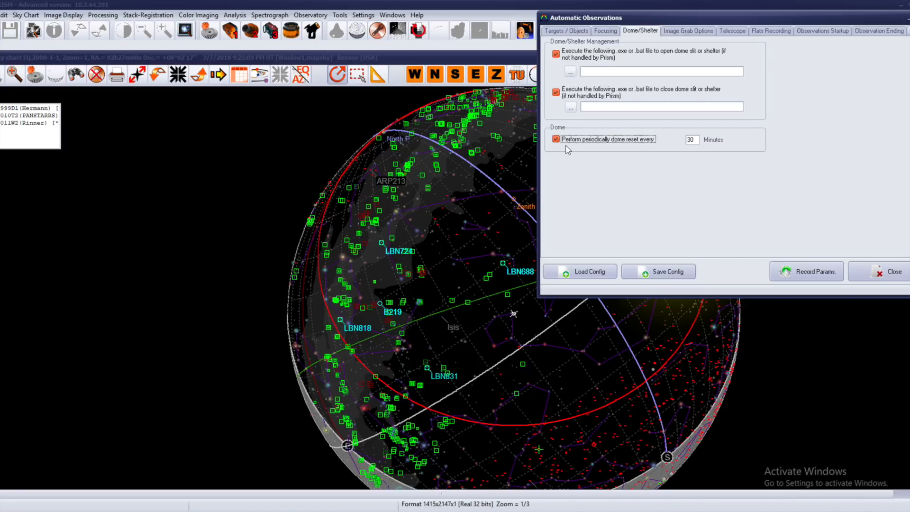
{"action": "double_click", "coordinate": [693, 140]}
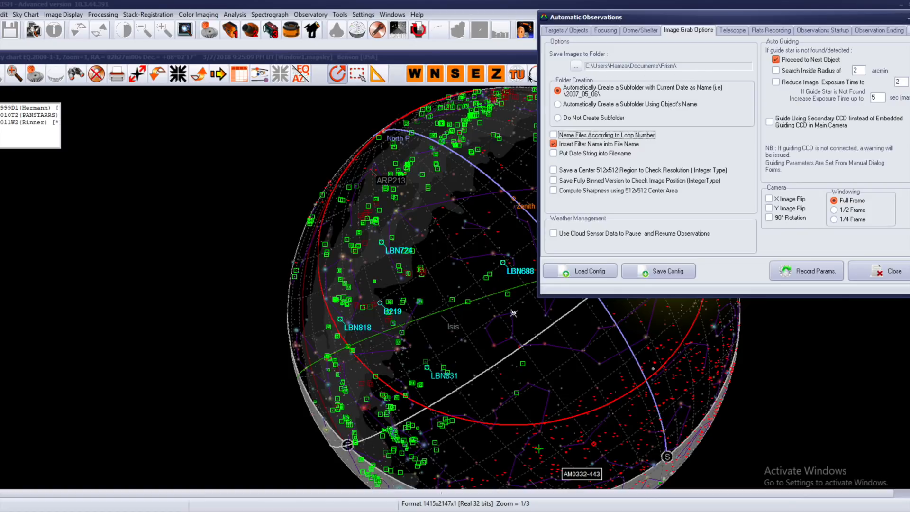
Step: Set folder creation to a subfolder using the object's name, and name image files according to loop number
{"action": "left_click", "coordinate": [572, 105]}
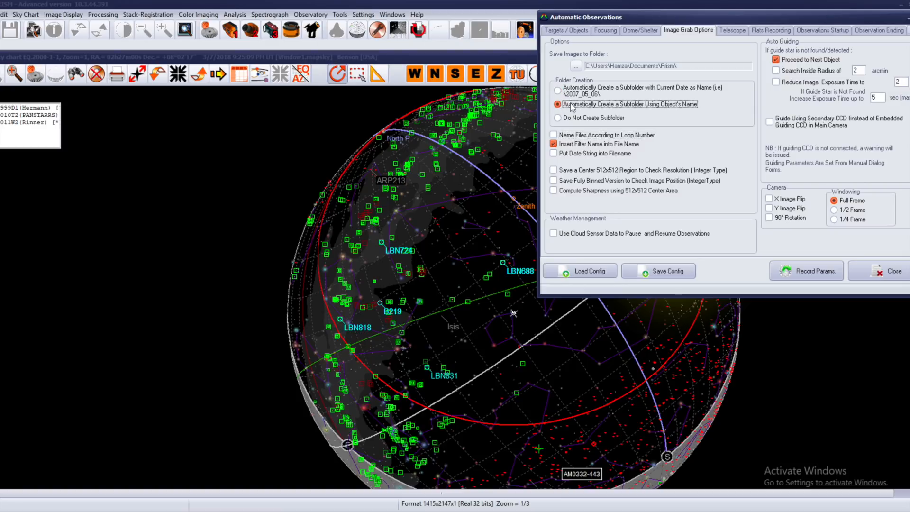
{"action": "left_click", "coordinate": [559, 118]}
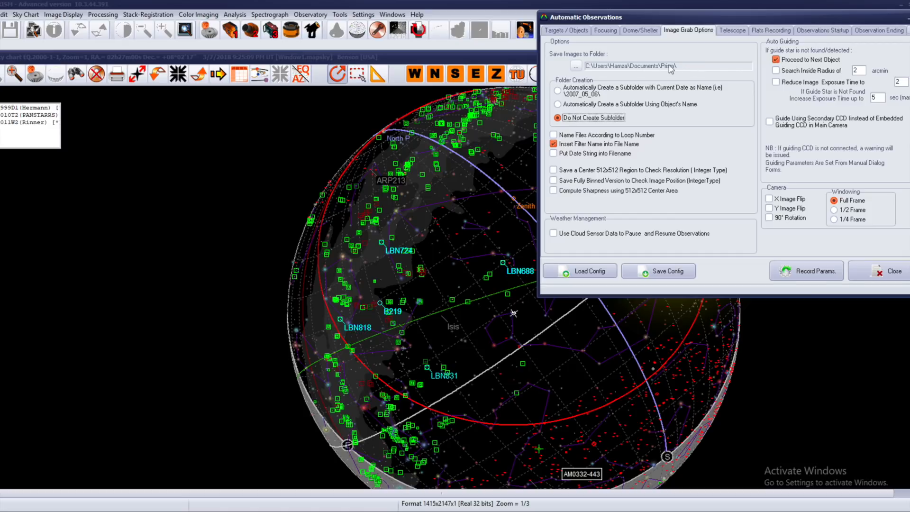
{"action": "left_click", "coordinate": [576, 106]}
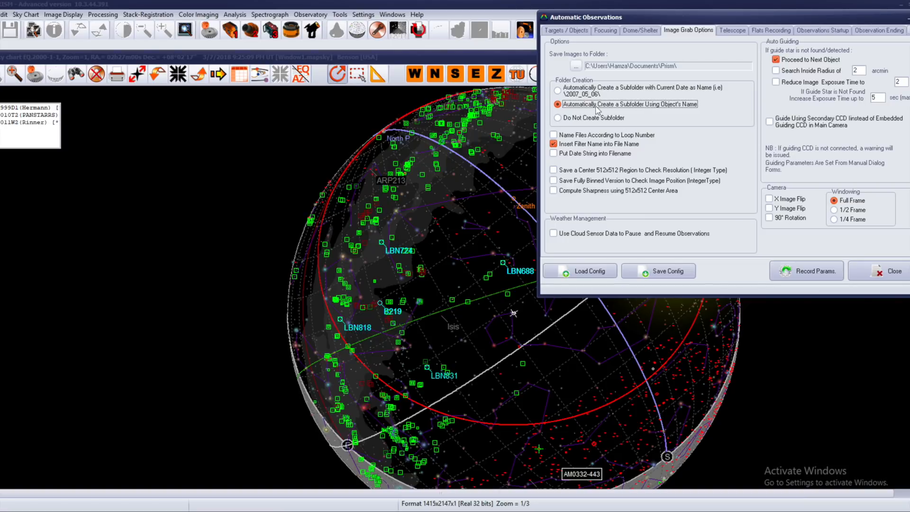
{"action": "left_click", "coordinate": [553, 136]}
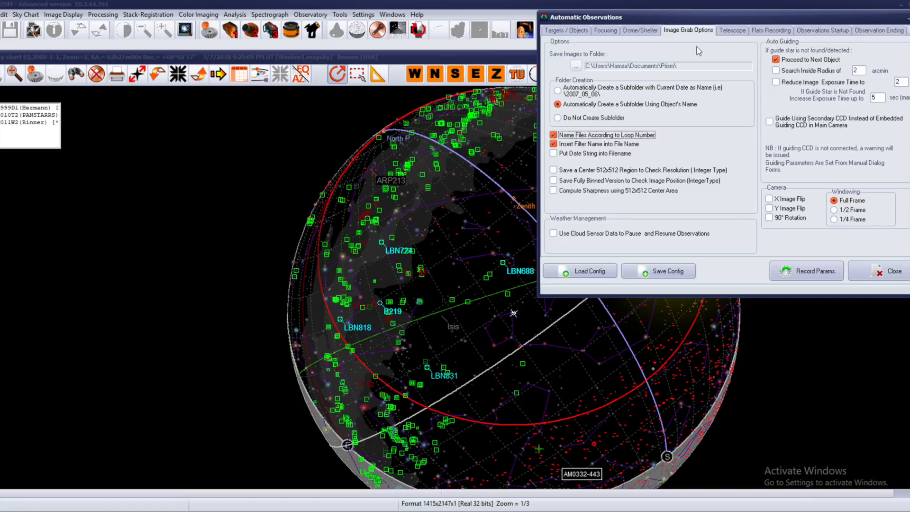
Step: Turn on looping for the target sequence and return to the image grab options
{"action": "left_click", "coordinate": [569, 30]}
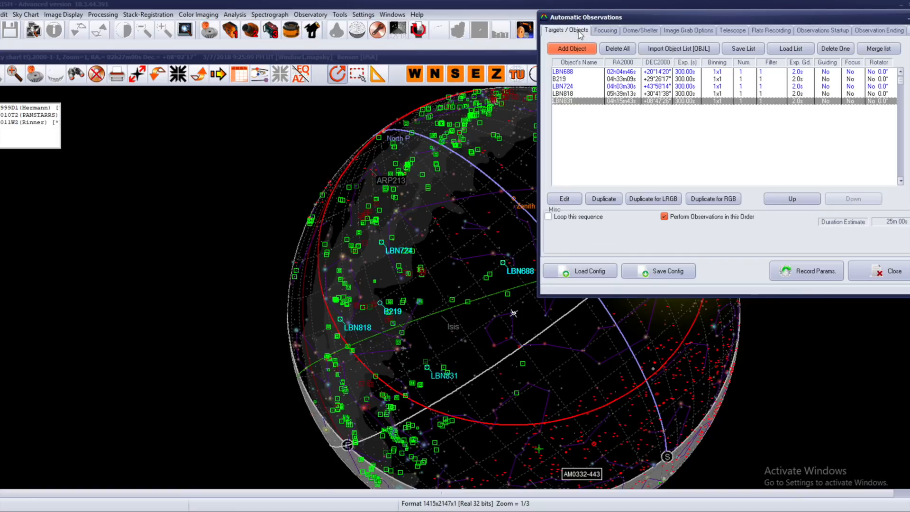
{"action": "left_click", "coordinate": [548, 216]}
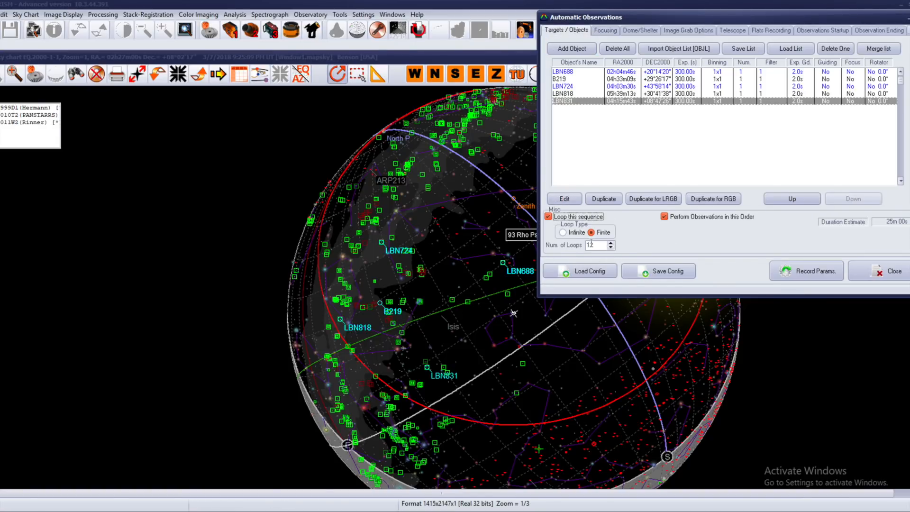
{"action": "left_click", "coordinate": [702, 33]}
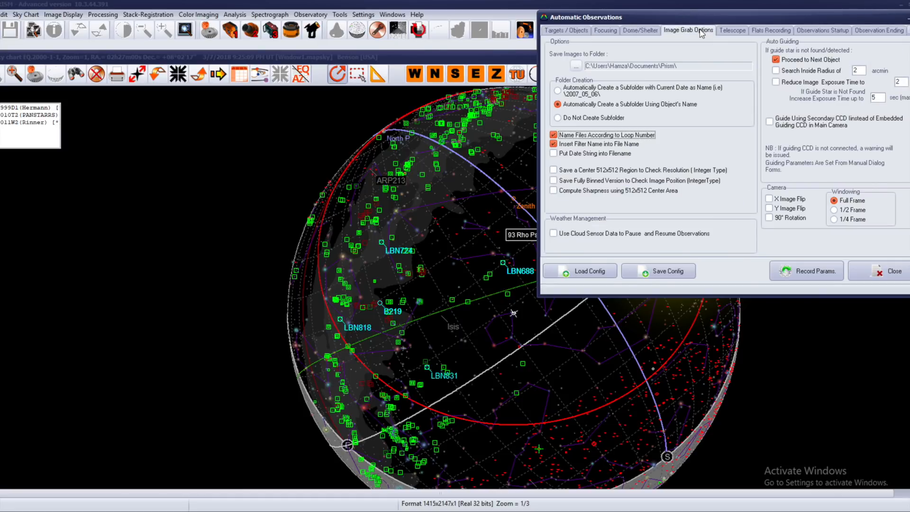
Step: Add the date string to filenames, and turn on the 512x512 center region, fully binned version and center sharpness options
{"action": "left_click", "coordinate": [560, 155]}
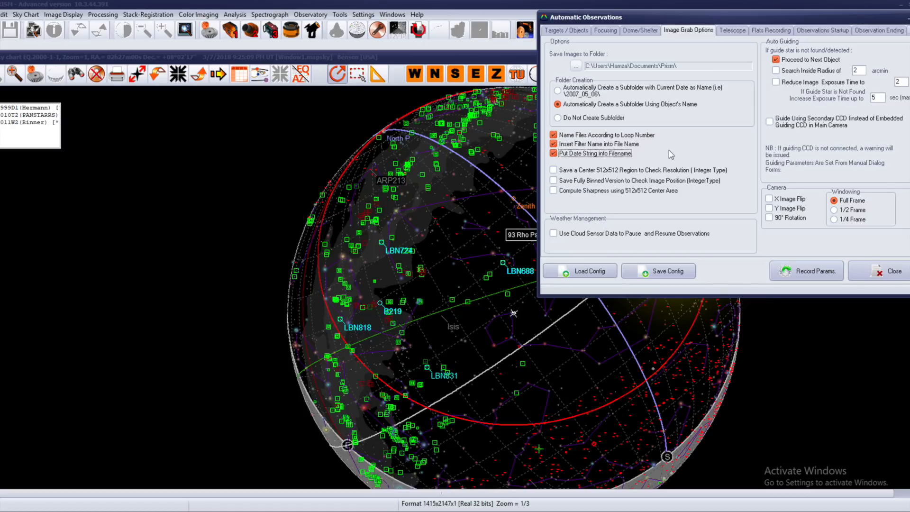
{"action": "left_click", "coordinate": [554, 171]}
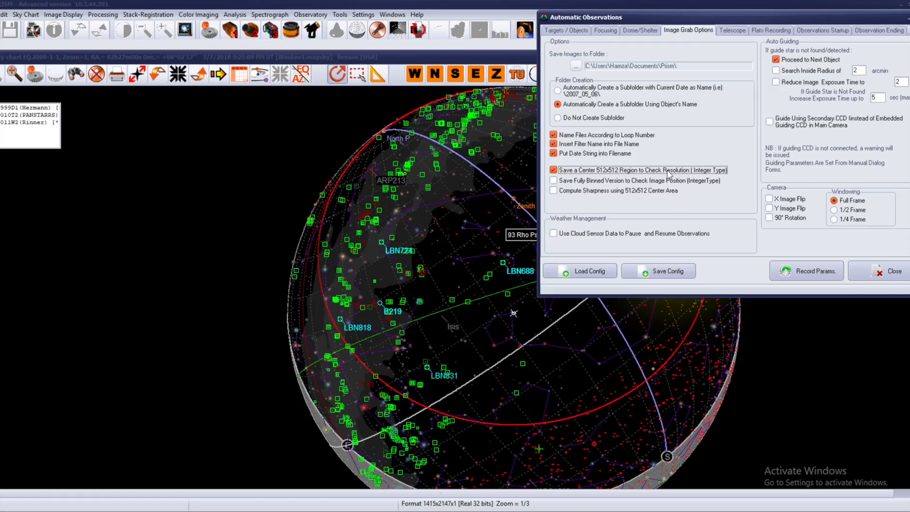
{"action": "left_click", "coordinate": [599, 181]}
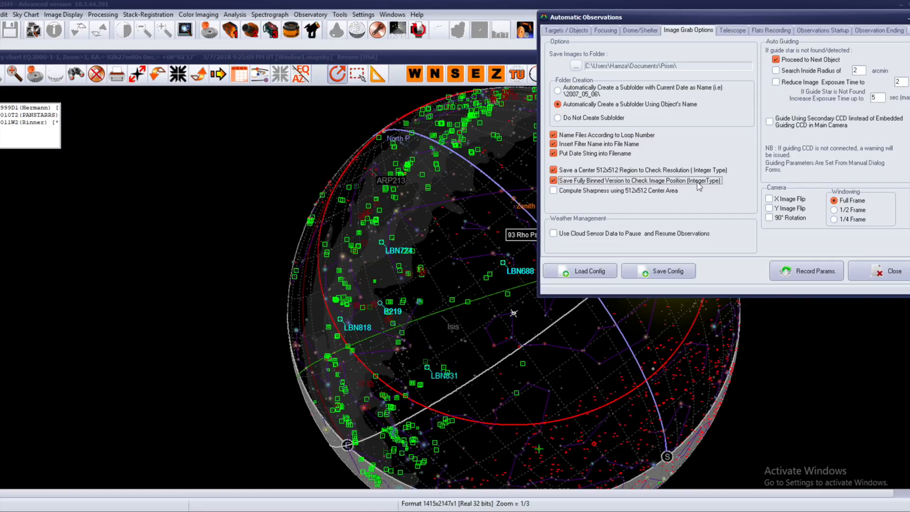
{"action": "left_click", "coordinate": [573, 191]}
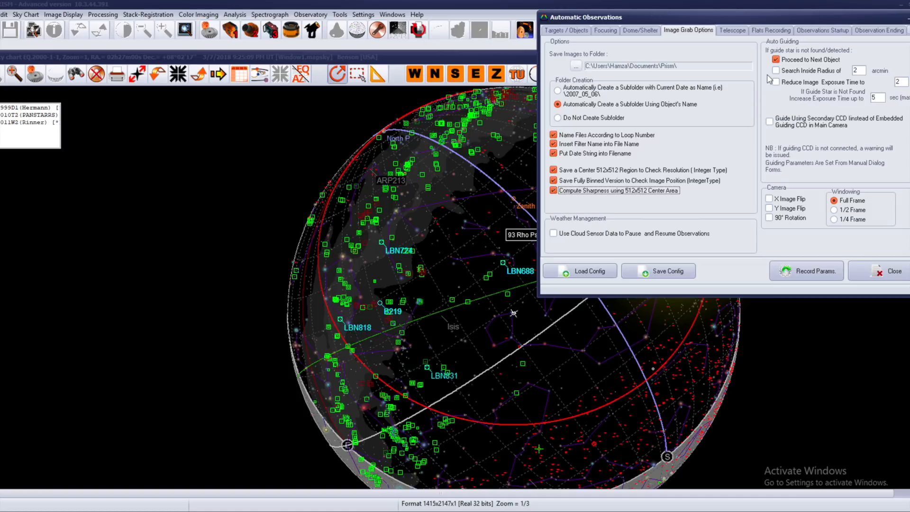
Step: Set auto guiding to reduce the image exposure time to 60 if no guide star is found
{"action": "left_click", "coordinate": [776, 71]}
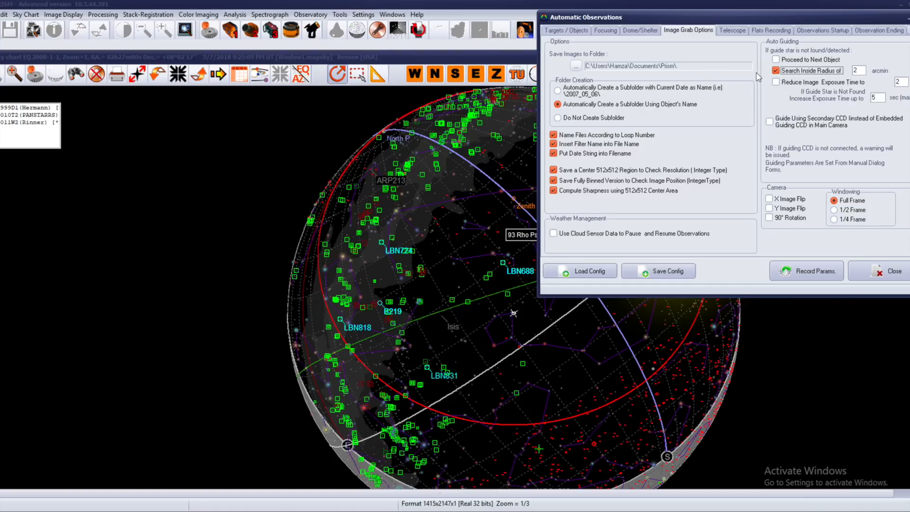
{"action": "left_click", "coordinate": [776, 71]}
{"action": "left_click", "coordinate": [776, 83]}
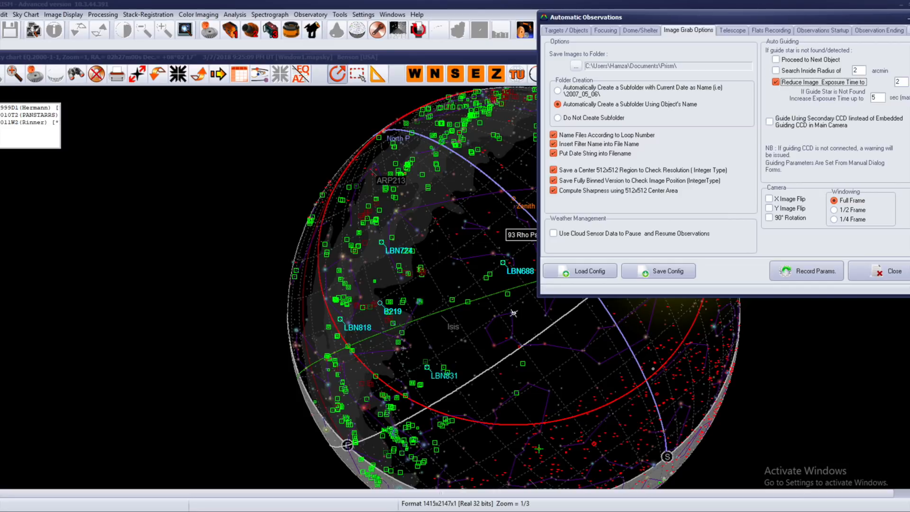
{"action": "double_click", "coordinate": [904, 82]}
{"action": "type", "text": "60"}
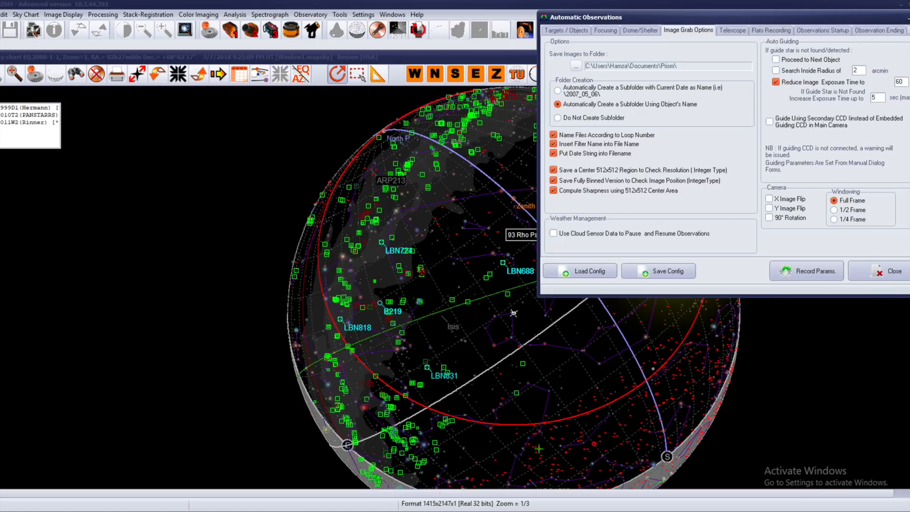
Step: Set the exposure time increase for a missing guide star to up to 10 seconds
{"action": "left_click", "coordinate": [776, 83]}
{"action": "double_click", "coordinate": [874, 98]}
{"action": "type", "text": "10"}
{"action": "double_click", "coordinate": [876, 97]}
Step: Switch among the missing guide star options, ending on Reduce Image Exposure Time, and turn on guiding with the secondary CCD
{"action": "left_click", "coordinate": [776, 70]}
{"action": "left_click", "coordinate": [776, 82]}
{"action": "left_click", "coordinate": [777, 70]}
{"action": "left_click", "coordinate": [776, 82]}
{"action": "left_click", "coordinate": [776, 59]}
{"action": "left_click", "coordinate": [776, 70]}
{"action": "left_click", "coordinate": [776, 82]}
{"action": "left_click", "coordinate": [777, 60]}
{"action": "left_click", "coordinate": [776, 70]}
{"action": "left_click", "coordinate": [776, 80]}
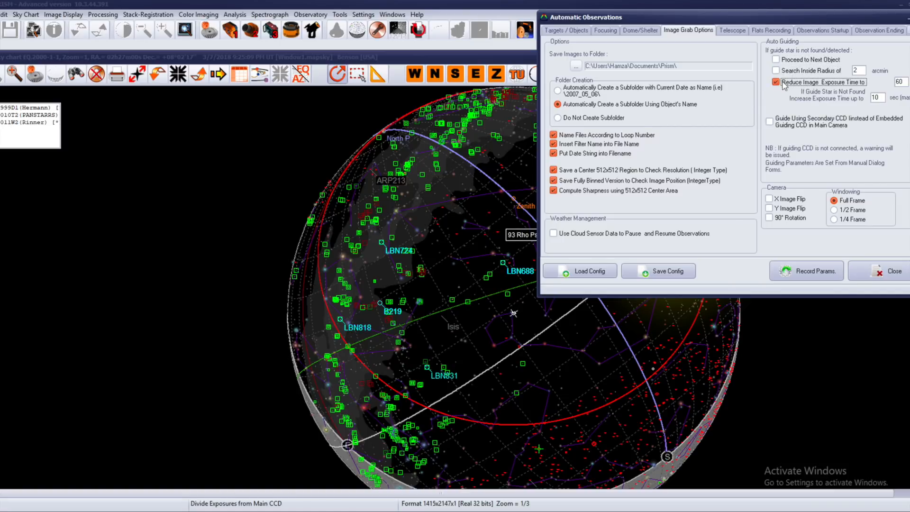
{"action": "left_click", "coordinate": [769, 124]}
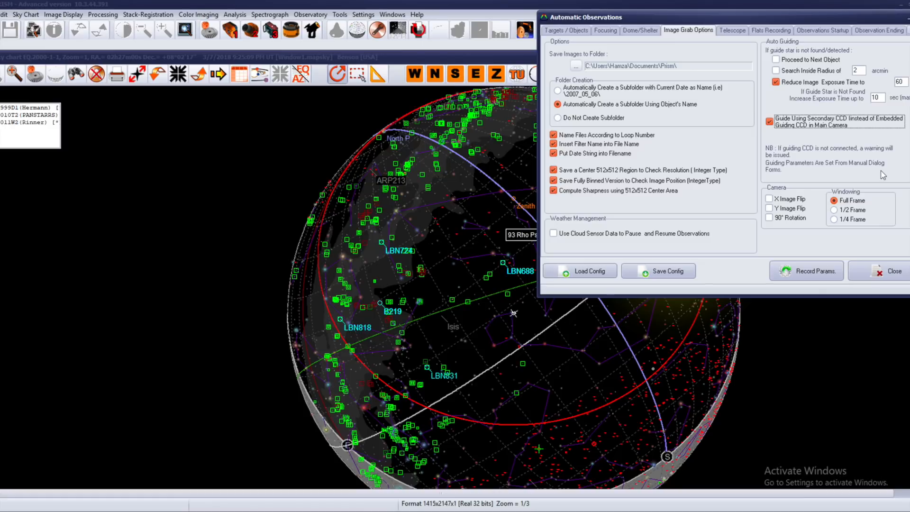
Step: Try to start guiding from the guide CCD camera's guiding controls, and close the camera control panel
{"action": "left_click", "coordinate": [253, 42]}
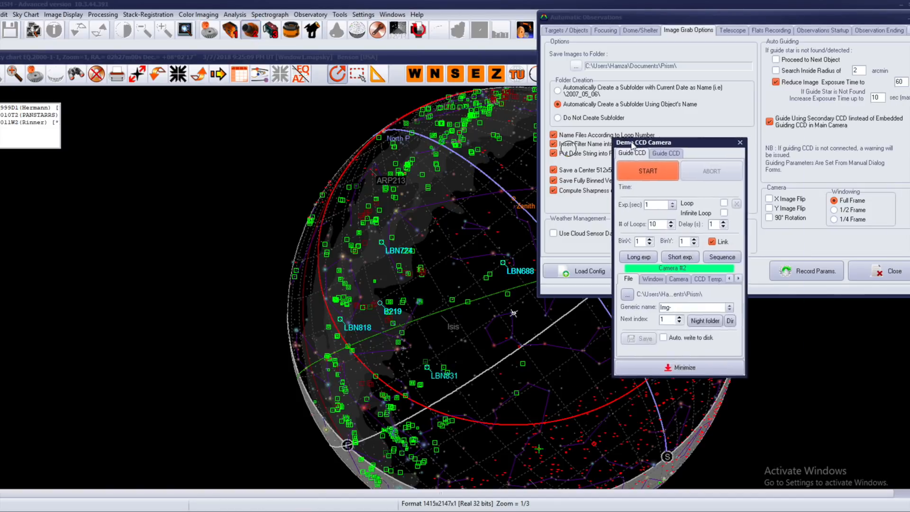
{"action": "left_click_drag", "start_coordinate": [632, 146], "coordinate": [314, 175]}
{"action": "left_click", "coordinate": [422, 310]}
{"action": "left_click", "coordinate": [421, 310]}
{"action": "left_click", "coordinate": [422, 309]}
{"action": "left_click", "coordinate": [373, 309]}
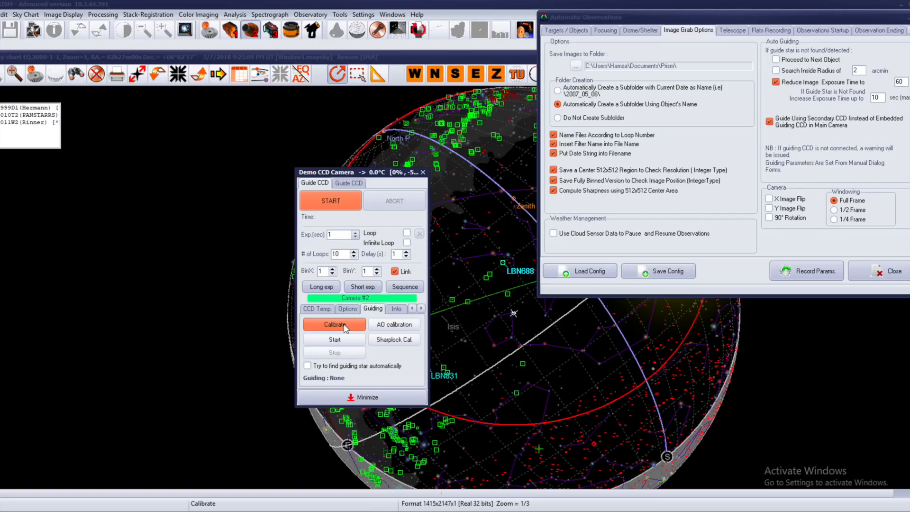
{"action": "left_click", "coordinate": [336, 339]}
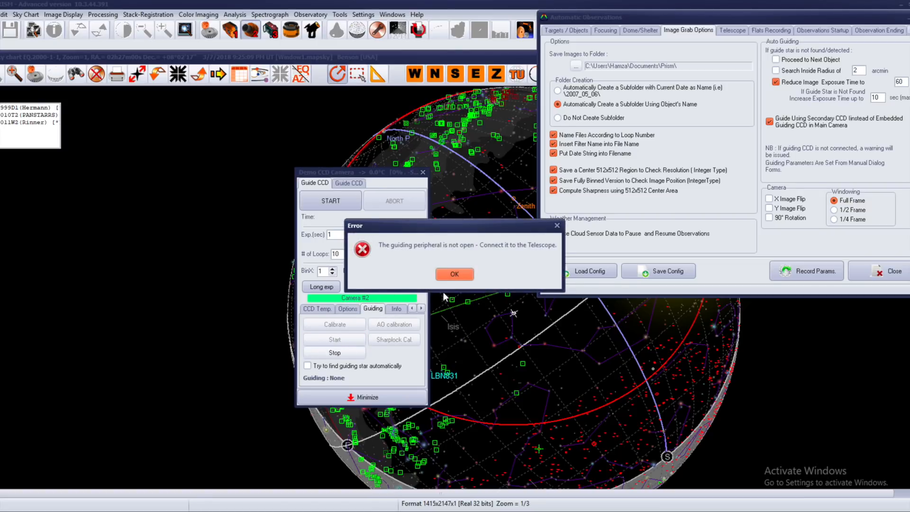
{"action": "left_click", "coordinate": [452, 280]}
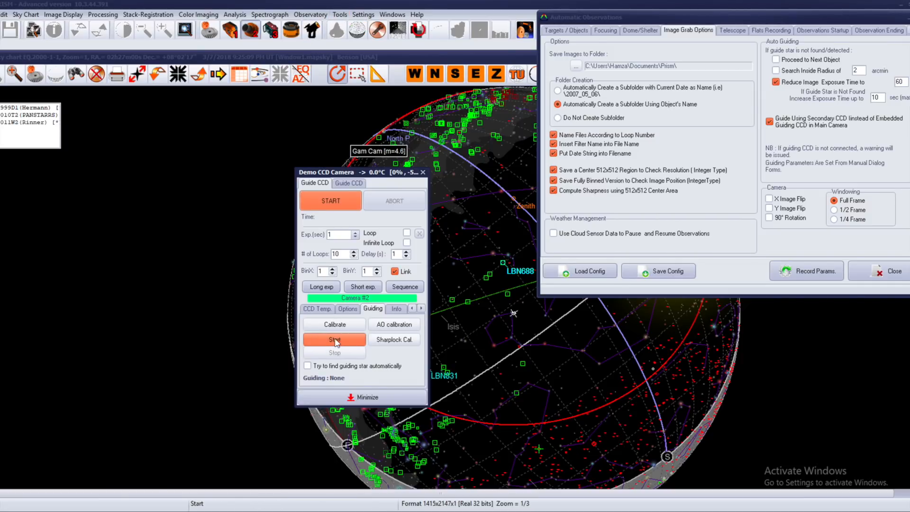
{"action": "left_click", "coordinate": [423, 173]}
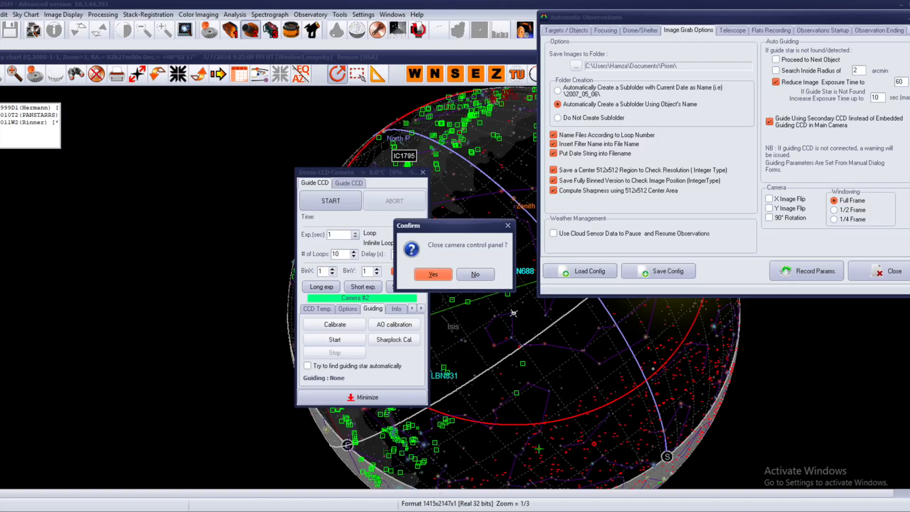
{"action": "left_click", "coordinate": [438, 278]}
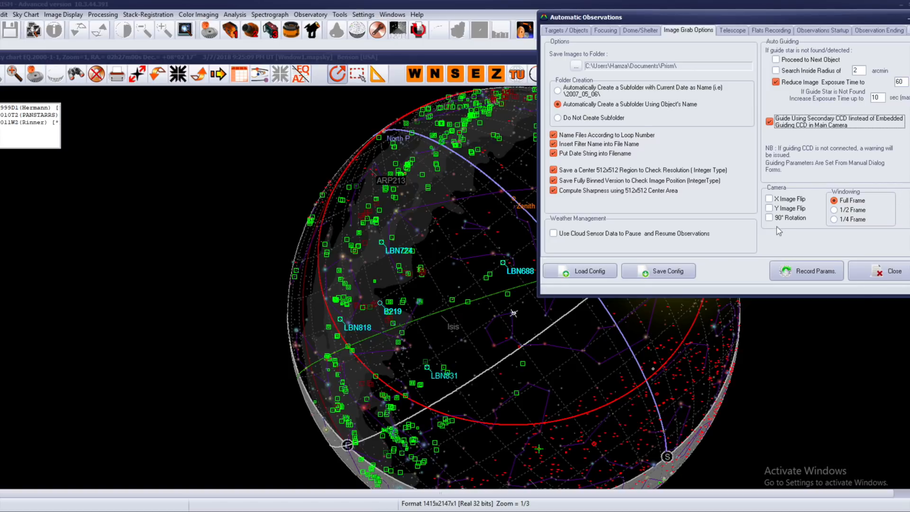
Step: Turn on X and Y image flip and 90° rotation for the camera, and set its windowing to 1/4 Frame
{"action": "left_click", "coordinate": [787, 199]}
{"action": "left_click", "coordinate": [790, 209]}
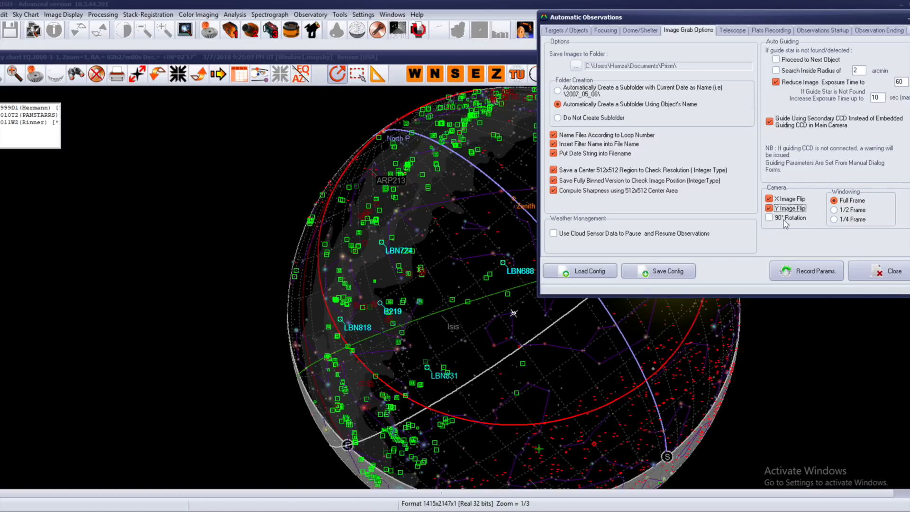
{"action": "left_click", "coordinate": [784, 219]}
{"action": "left_click", "coordinate": [834, 219]}
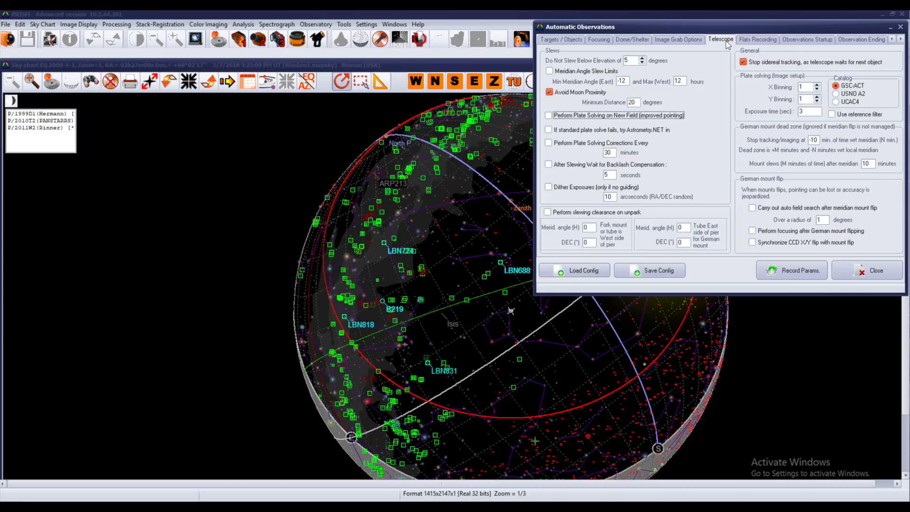
Step: Set the minimum slew elevation to 30 degrees, and switch the meridian angle slew limits on and back off
{"action": "double_click", "coordinate": [627, 61]}
{"action": "type", "text": "30"}
{"action": "left_click", "coordinate": [560, 72]}
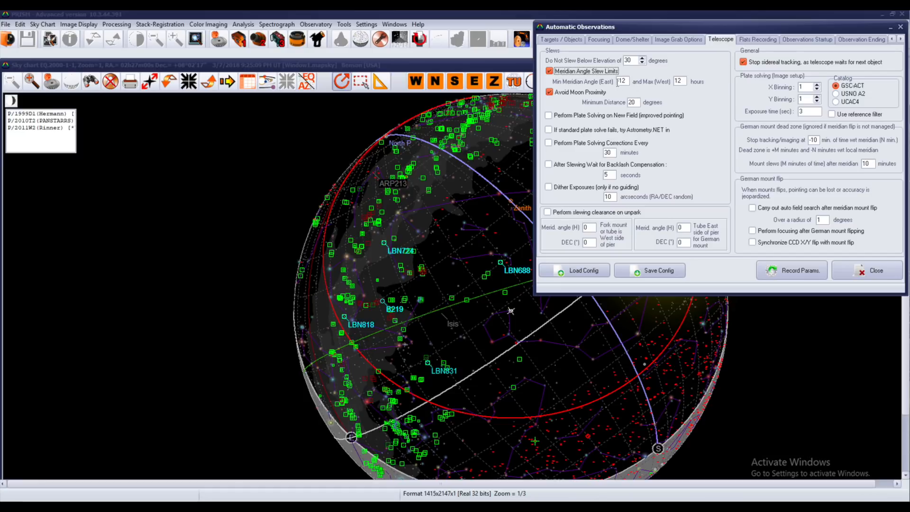
{"action": "left_click", "coordinate": [573, 72]}
Step: Set the minimum Moon distance to 90 degrees and turn off Moon proximity avoidance
{"action": "left_click", "coordinate": [596, 92]}
{"action": "left_click", "coordinate": [597, 93]}
{"action": "double_click", "coordinate": [632, 102]}
{"action": "type", "text": "90"}
{"action": "left_click", "coordinate": [570, 93]}
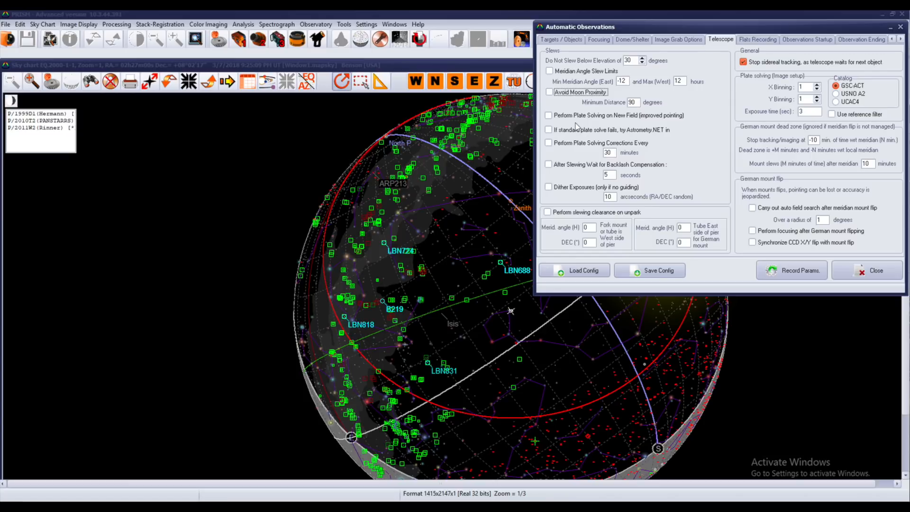
Step: Switch plate solving on new fields on and back off, and enable Astrometry.NET as the fallback for failed standard plate solving
{"action": "left_click", "coordinate": [611, 116]}
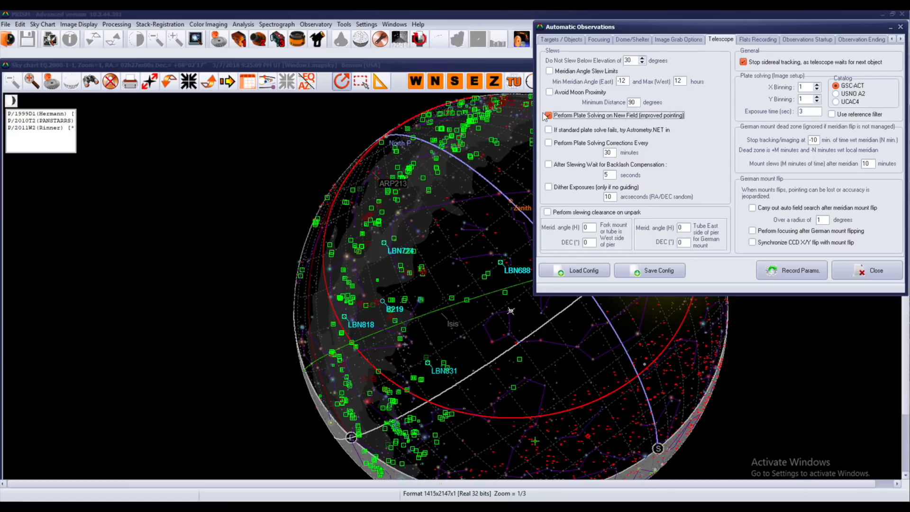
{"action": "left_click", "coordinate": [598, 117]}
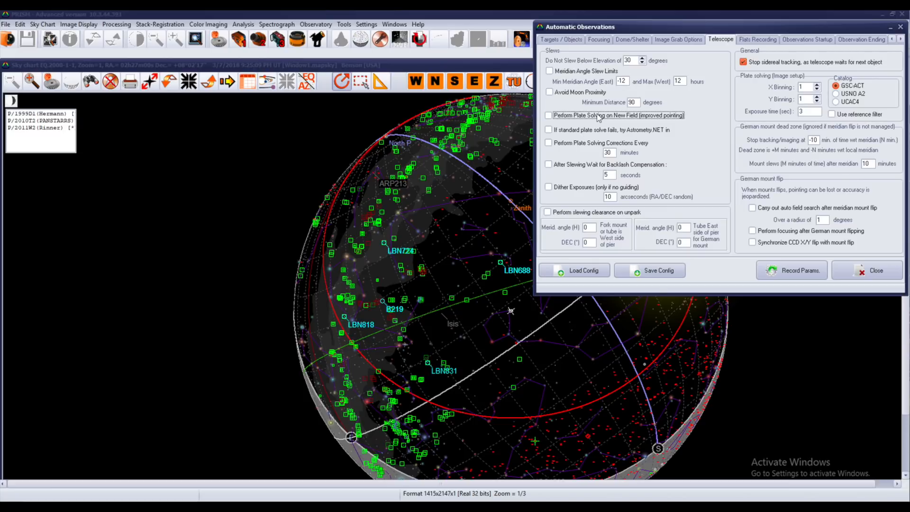
{"action": "left_click", "coordinate": [569, 133]}
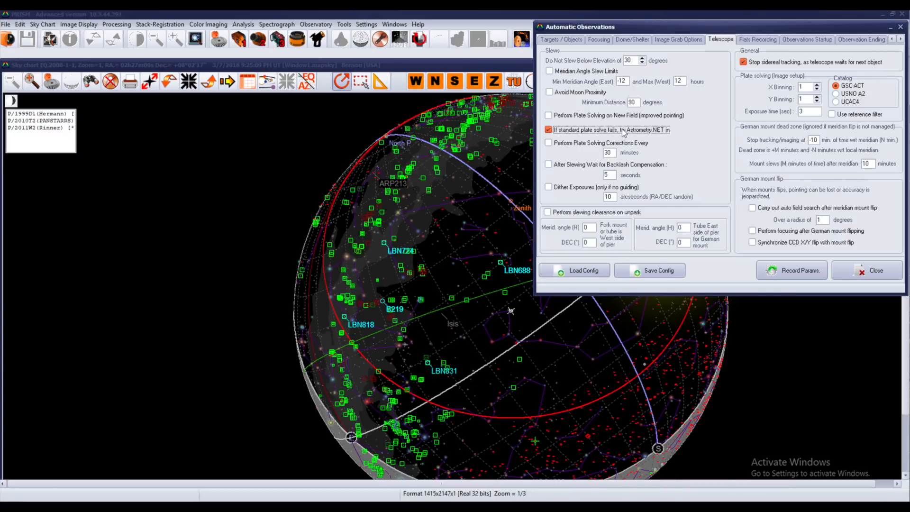
Step: Open the Astrometry.NET parameters in the software settings and move the dialog clear of the observation options
{"action": "left_click", "coordinate": [380, 44]}
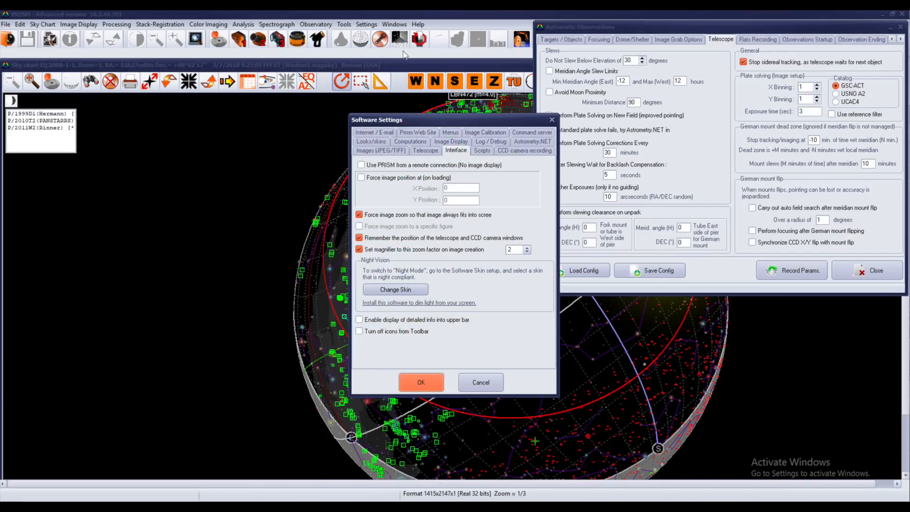
{"action": "left_click", "coordinate": [525, 141]}
{"action": "left_click_drag", "start_coordinate": [488, 120], "coordinate": [349, 83]}
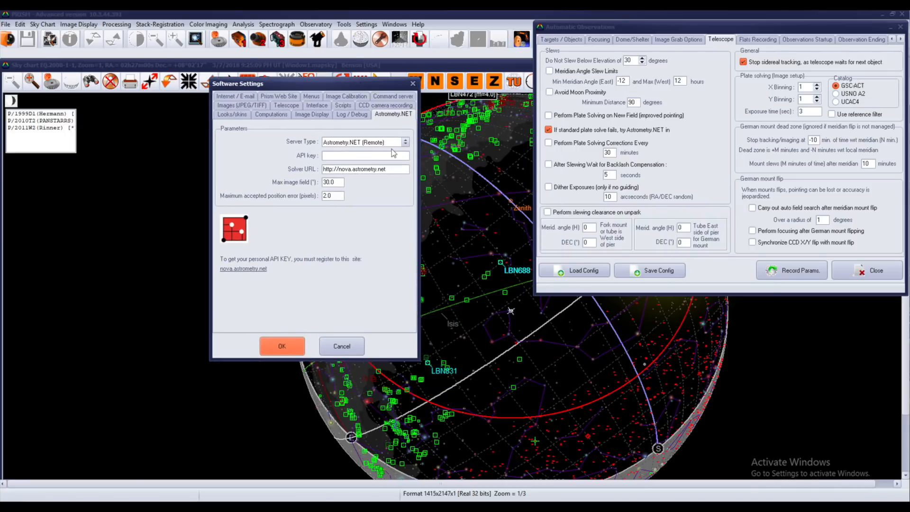
Step: Review the Astrometry.NET server types, leave the software settings without saving, and disable Astrometry.NET as the plate solving fallback
{"action": "left_click", "coordinate": [405, 143]}
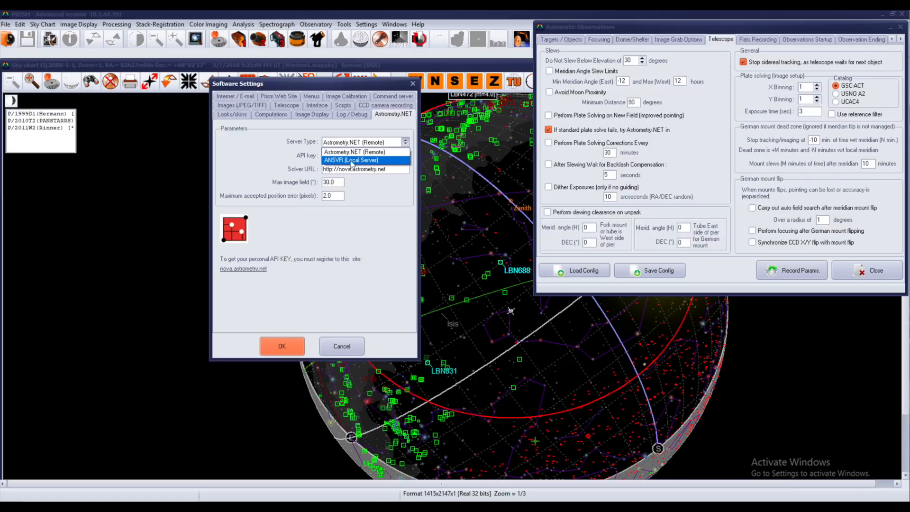
{"action": "left_click", "coordinate": [374, 126]}
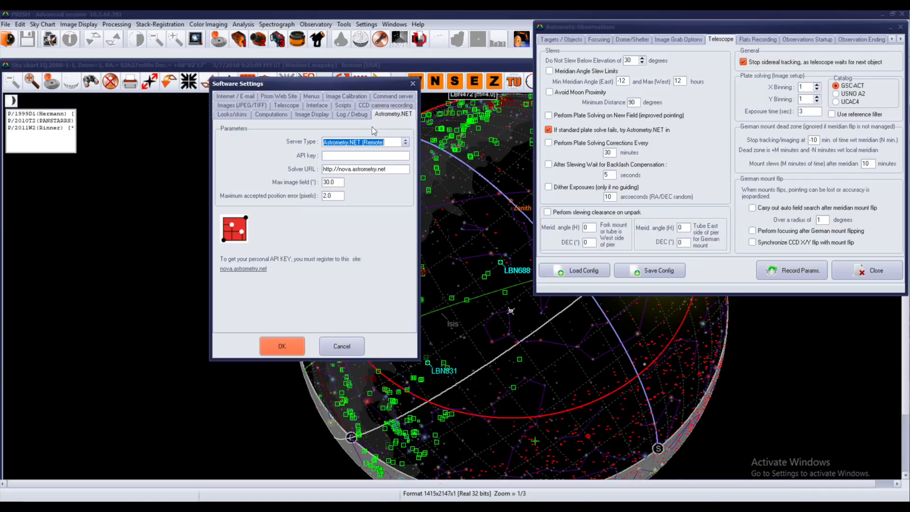
{"action": "left_click", "coordinate": [343, 347]}
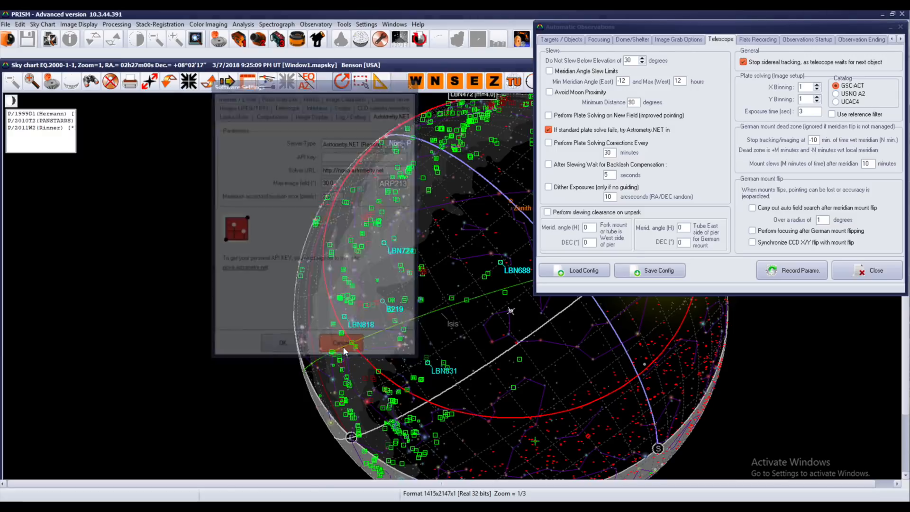
{"action": "left_click", "coordinate": [549, 129]}
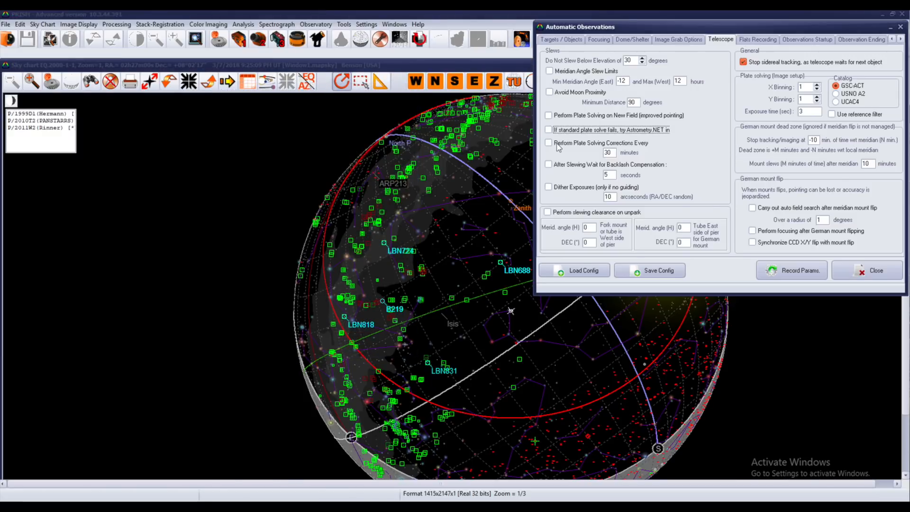
Step: Enable plate solving corrections every 60 minutes and a 10-second backlash compensation wait after slewing
{"action": "left_click", "coordinate": [560, 147]}
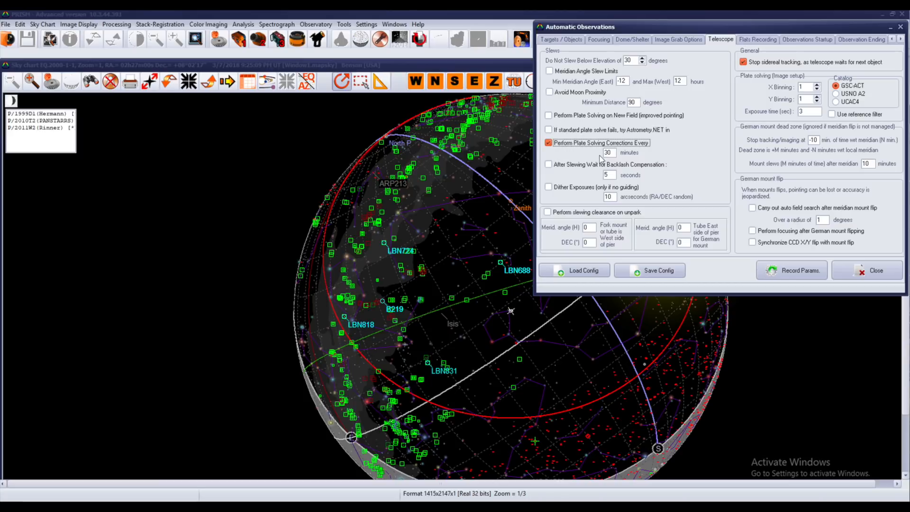
{"action": "left_click_drag", "start_coordinate": [614, 153], "coordinate": [598, 153]}
{"action": "type", "text": "60"}
{"action": "left_click", "coordinate": [576, 165]}
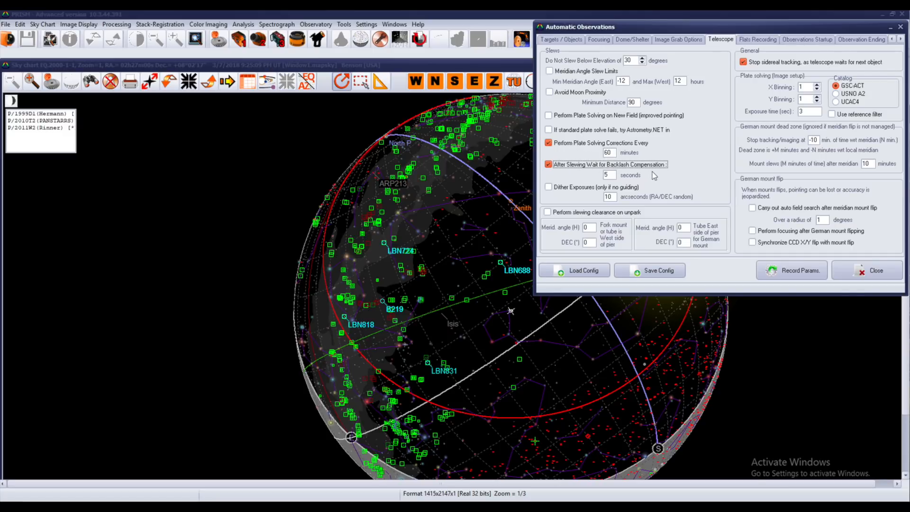
{"action": "key", "text": "Tab"}
{"action": "type", "text": "10"}
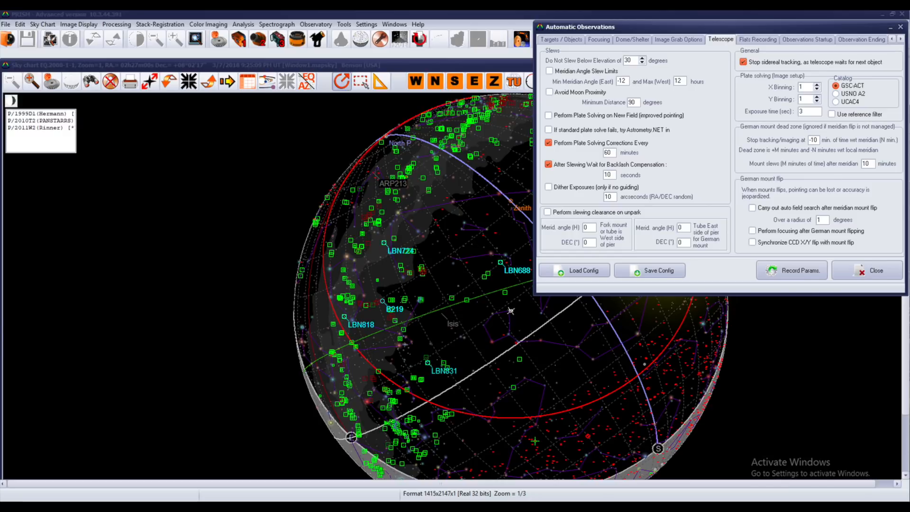
{"action": "double_click", "coordinate": [607, 174]}
Step: Enable dithering of exposures when not guiding, and enable slewing clearance on unpark
{"action": "left_click", "coordinate": [550, 188]}
{"action": "double_click", "coordinate": [614, 196]}
{"action": "left_click", "coordinate": [586, 214]}
{"action": "left_click_drag", "start_coordinate": [589, 227], "coordinate": [566, 242]}
{"action": "left_click_drag", "start_coordinate": [688, 227], "coordinate": [678, 227]}
Step: Turn off stopping sidereal tracking while the telescope waits for the next object
{"action": "left_click", "coordinate": [743, 62]}
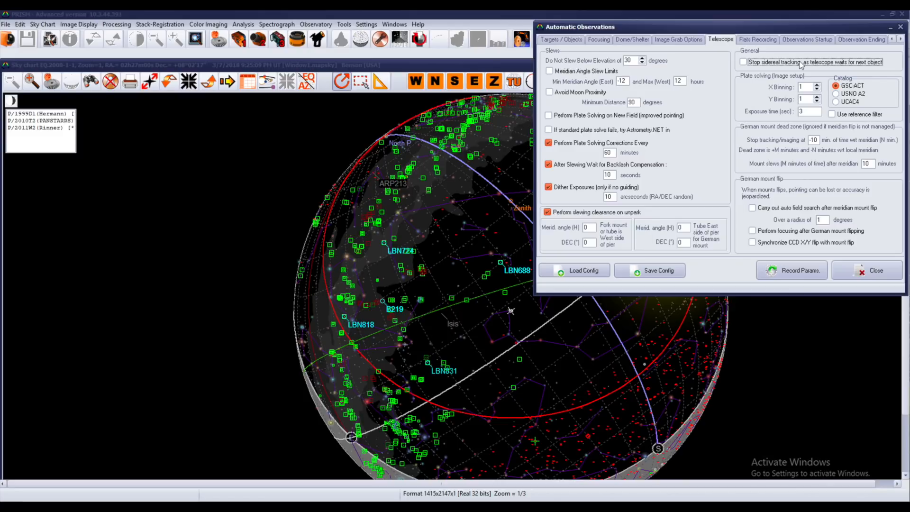
{"action": "double_click", "coordinate": [631, 60]}
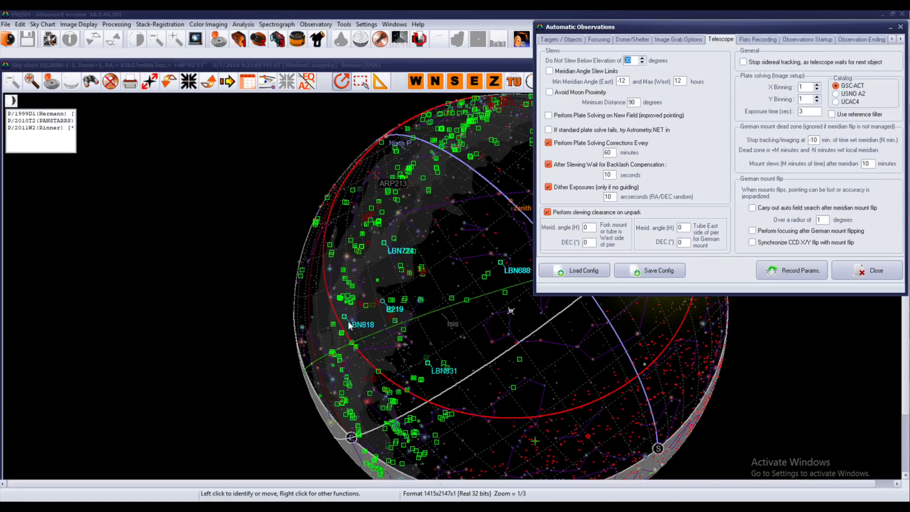
{"action": "mouse_move", "coordinate": [340, 332]}
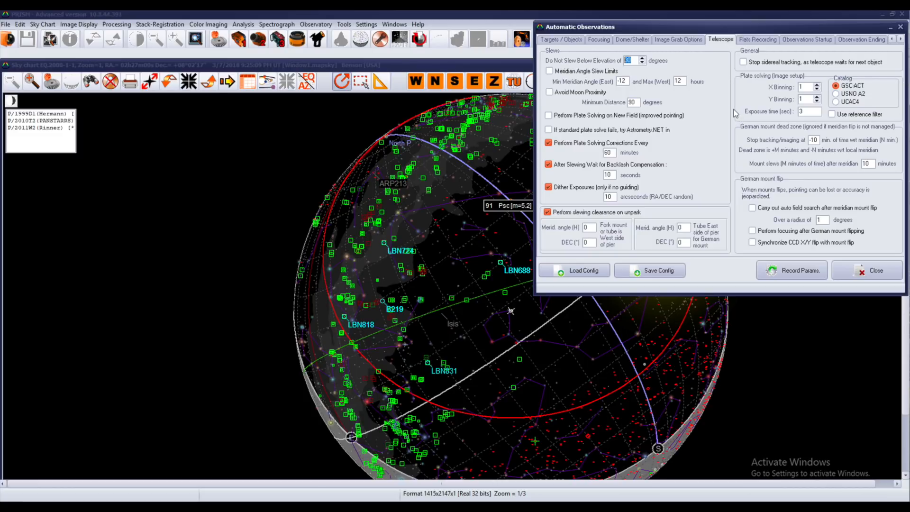
Step: Set up plate solving images with X and Y binning of 2, a 10-second exposure, the reference filter and the UCAC4 catalog
{"action": "left_click", "coordinate": [817, 85]}
{"action": "left_click", "coordinate": [817, 96]}
{"action": "key", "text": "Tab"}
{"action": "type", "text": "10"}
{"action": "left_click", "coordinate": [833, 116]}
{"action": "left_click", "coordinate": [836, 101]}
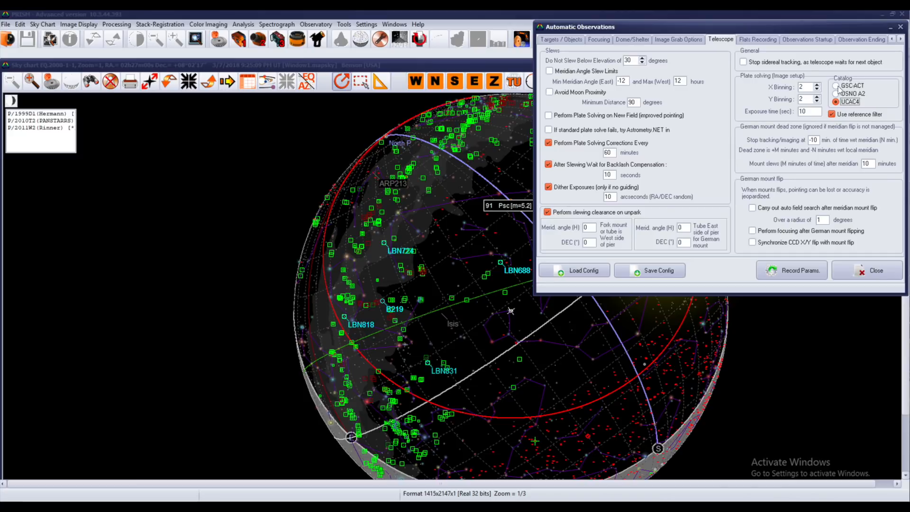
Step: Set the plate solving exposure time to 30 seconds, and switch the reference filter off and back on
{"action": "double_click", "coordinate": [806, 111]}
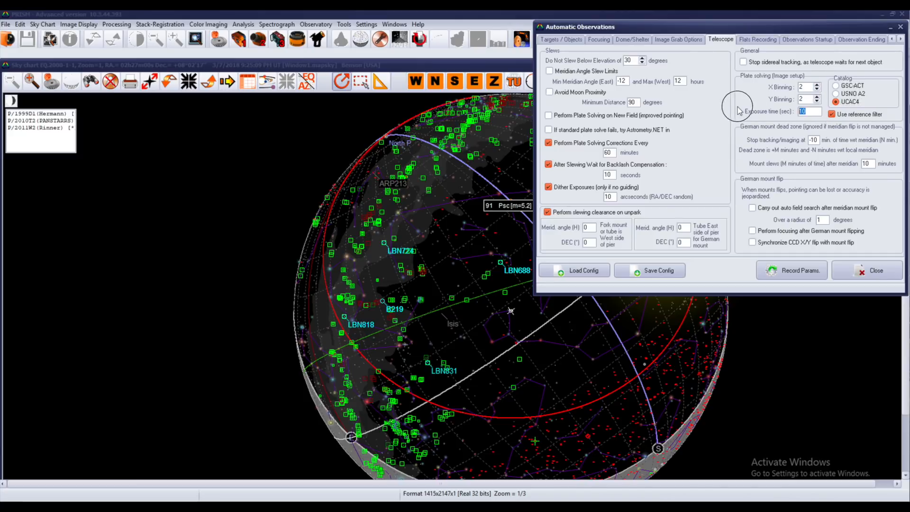
{"action": "type", "text": "30"}
{"action": "left_click", "coordinate": [832, 114]}
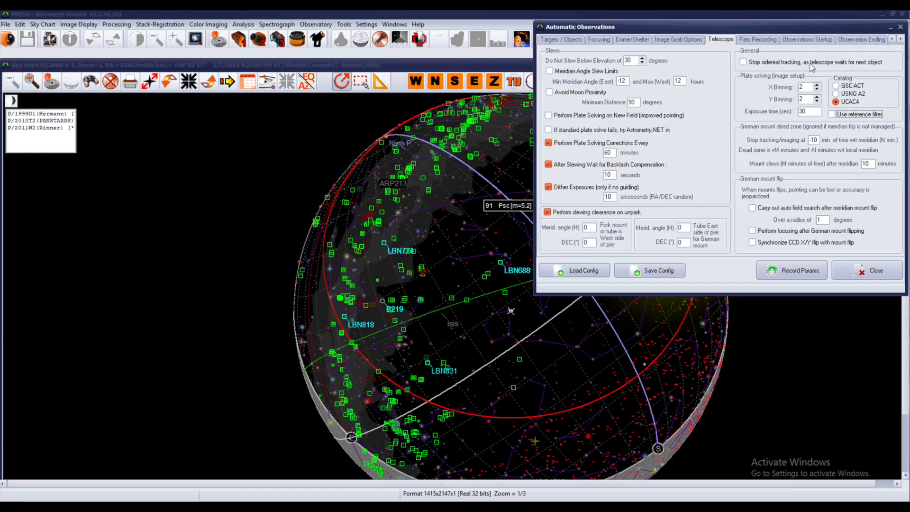
{"action": "left_click", "coordinate": [832, 115]}
Step: Center the sky chart on the zenith and examine the German mount dead zone limits in relation to the meridian
{"action": "left_click_drag", "start_coordinate": [557, 27], "coordinate": [706, 30]}
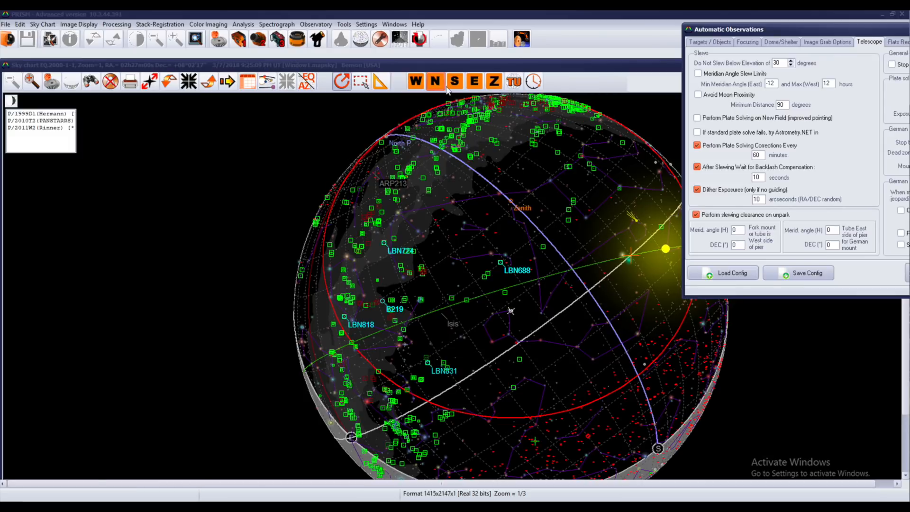
{"action": "left_click", "coordinate": [497, 84]}
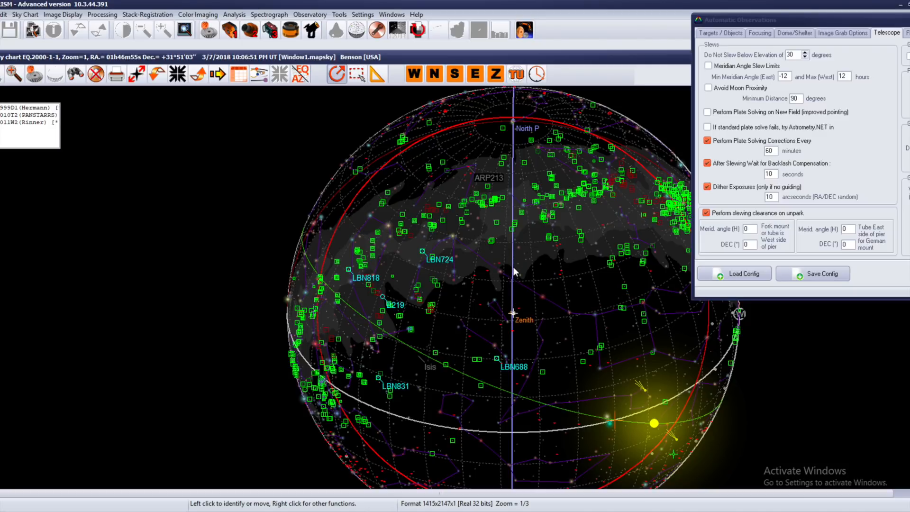
{"action": "left_click_drag", "start_coordinate": [768, 20], "coordinate": [605, 19]}
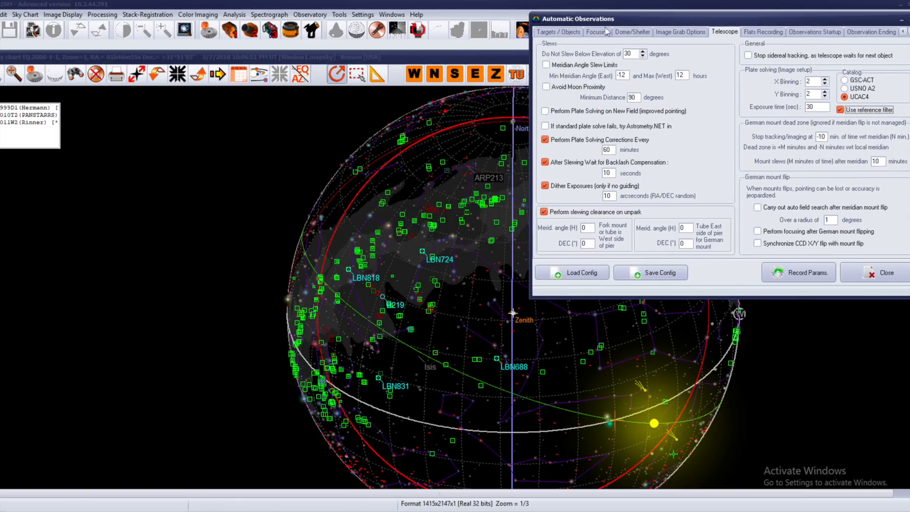
{"action": "left_click", "coordinate": [821, 137]}
{"action": "double_click", "coordinate": [821, 137]}
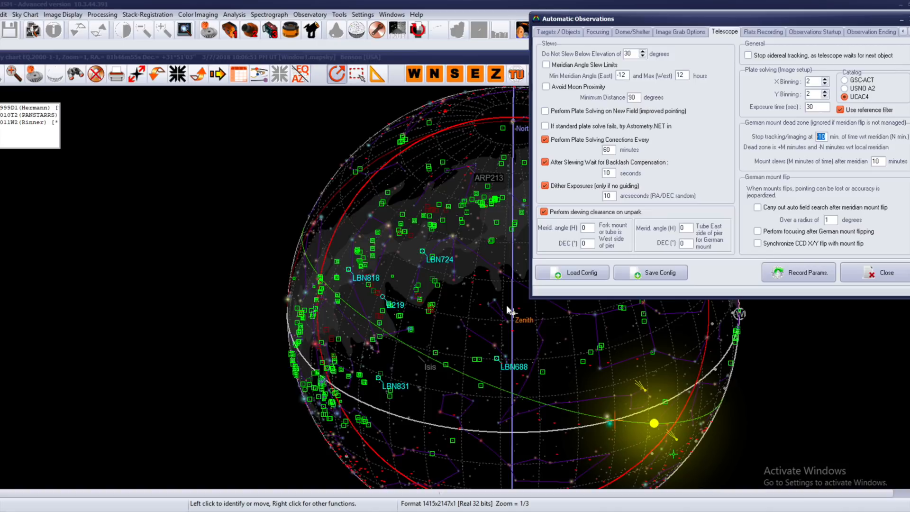
{"action": "double_click", "coordinate": [877, 162]}
{"action": "mouse_move", "coordinate": [491, 59]}
{"action": "left_mouse_down"}
{"action": "mouse_move", "coordinate": [365, 57]}
{"action": "mouse_move", "coordinate": [474, 60]}
{"action": "left_mouse_up"}
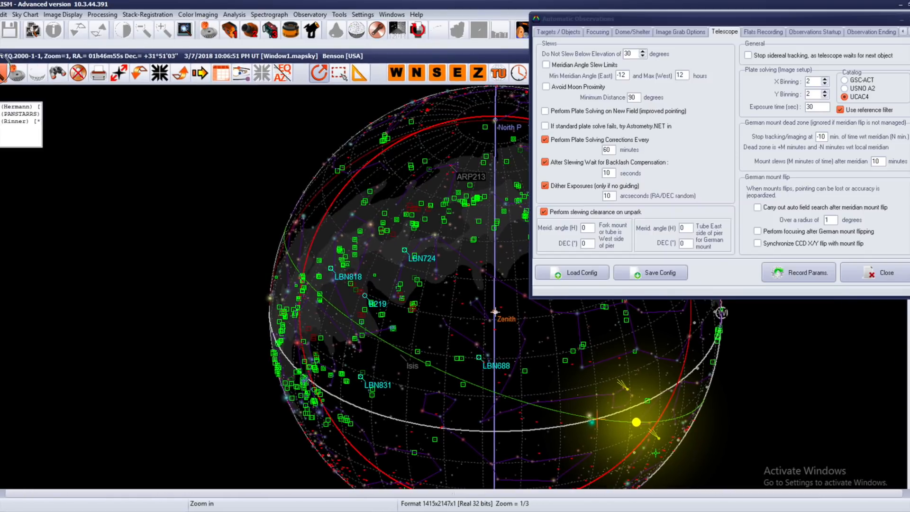
{"action": "left_click", "coordinate": [2, 73]}
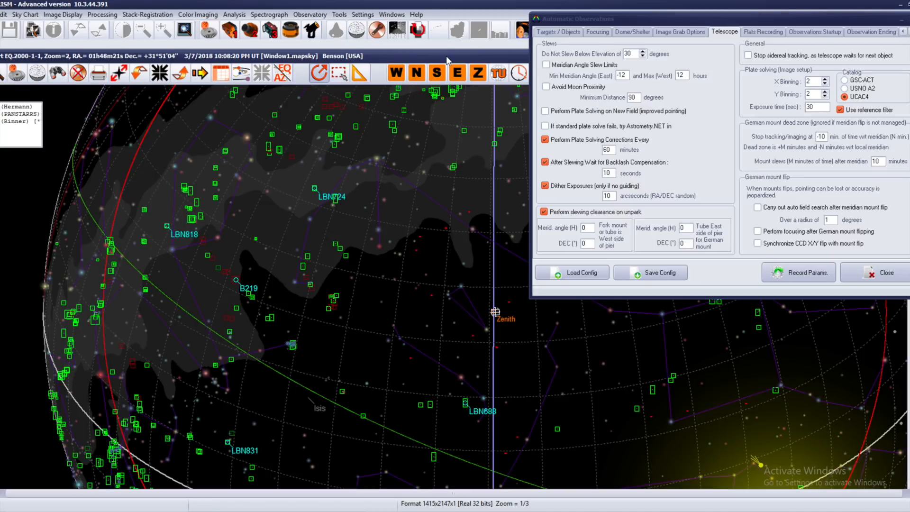
{"action": "left_click_drag", "start_coordinate": [450, 56], "coordinate": [407, 56]}
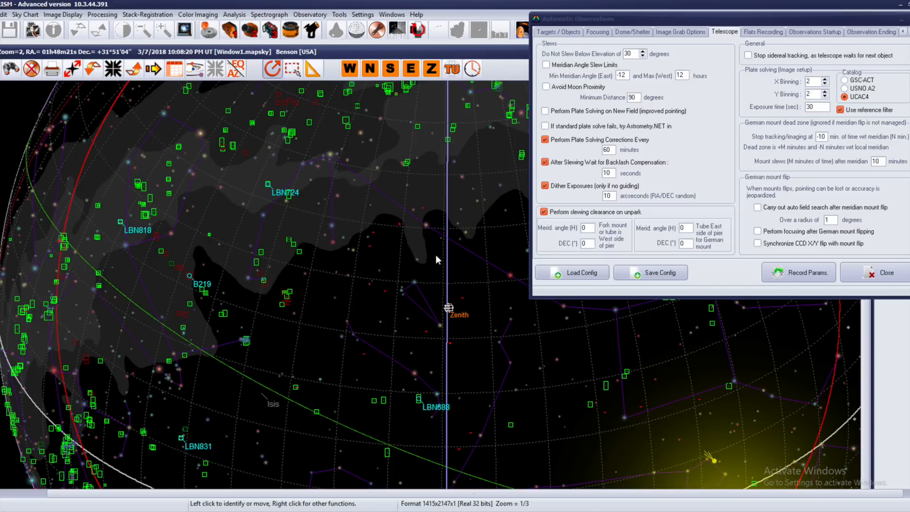
{"action": "double_click", "coordinate": [873, 162]}
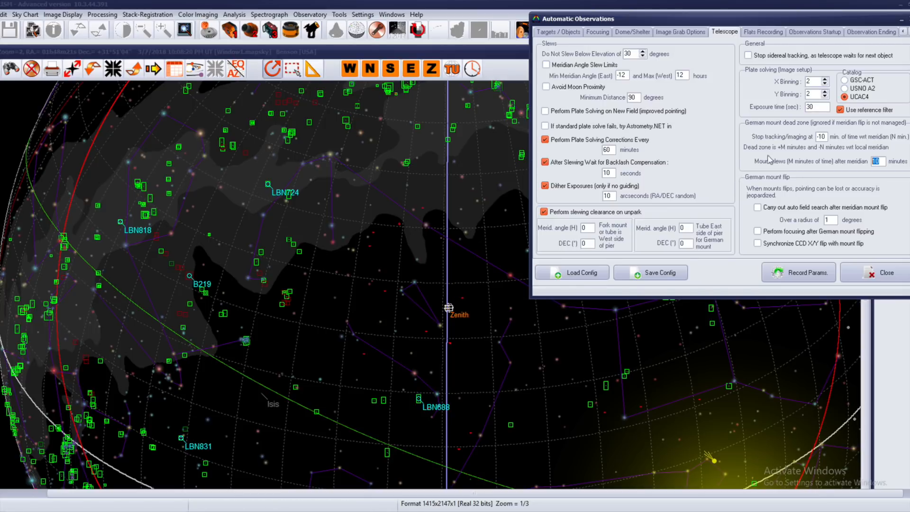
Step: Enable auto field search after a meridian mount flip, over a radius of 5 degrees
{"action": "left_click", "coordinate": [758, 209]}
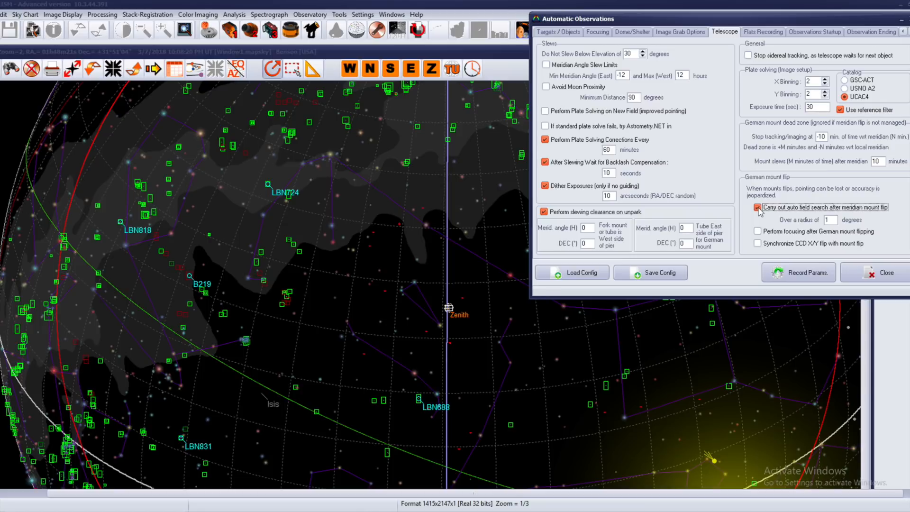
{"action": "left_click", "coordinate": [831, 220]}
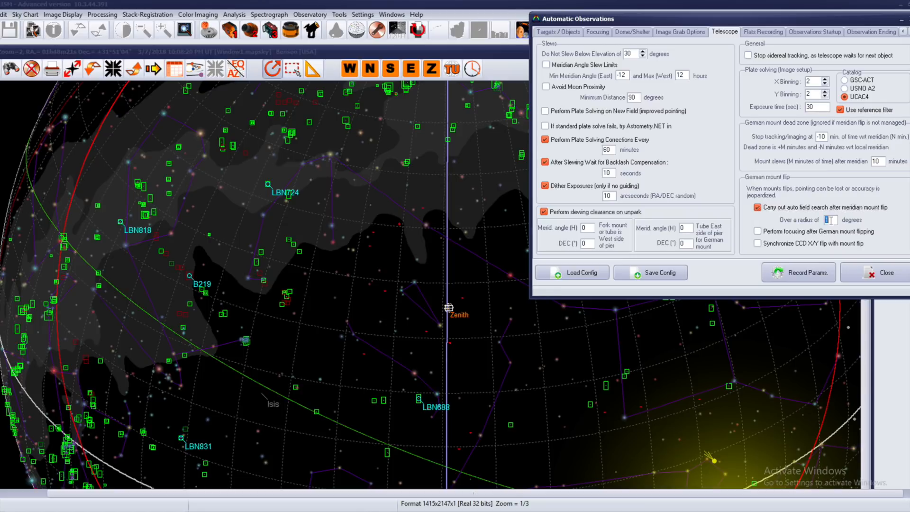
{"action": "type", "text": "0"}
{"action": "left_click", "coordinate": [759, 233]}
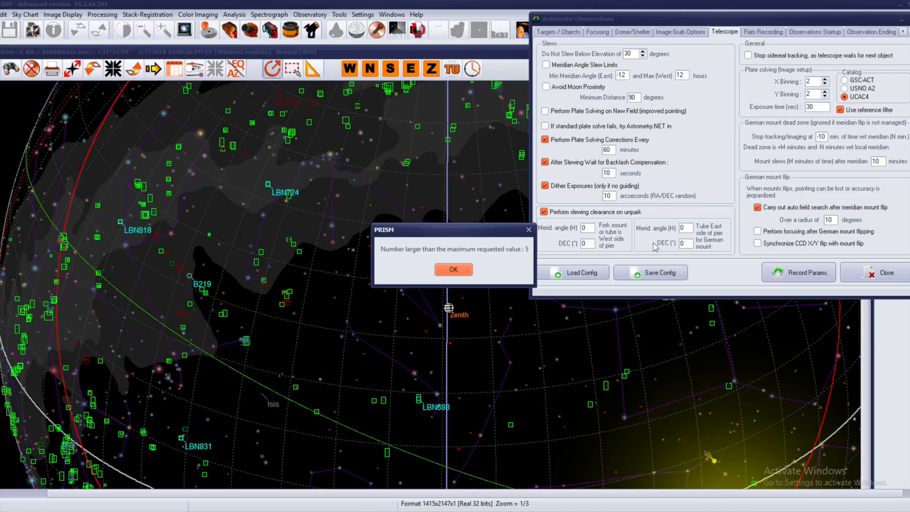
{"action": "left_click", "coordinate": [529, 230]}
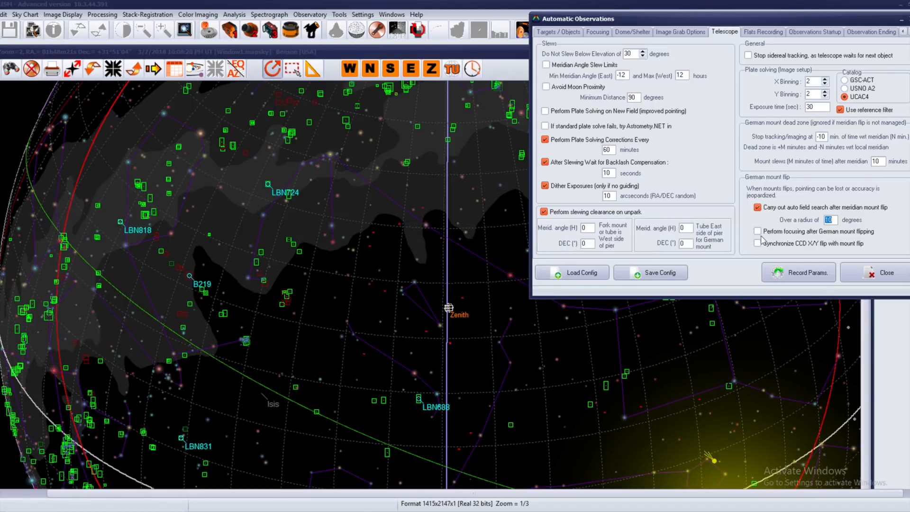
{"action": "type", "text": "5"}
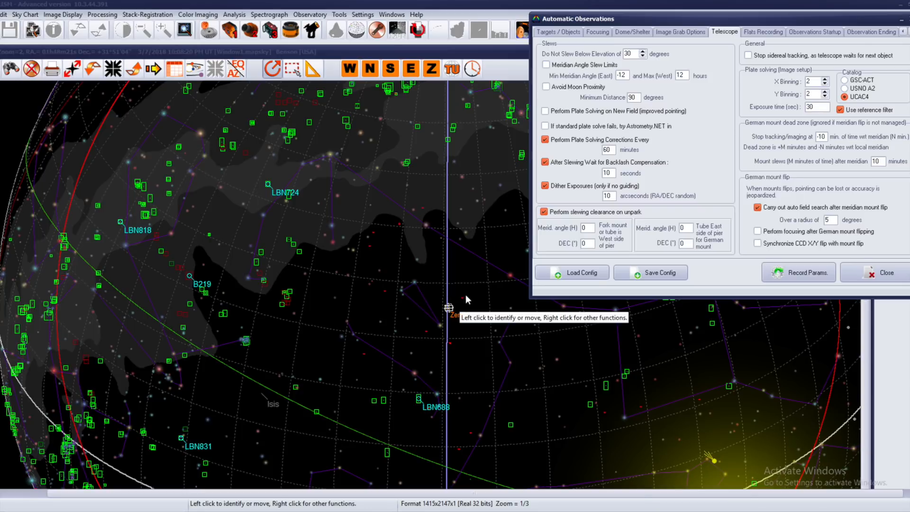
Step: Enable focusing after German mount flipping and synchronization of the CCD X/Y flip with the mount flip
{"action": "left_click", "coordinate": [757, 232]}
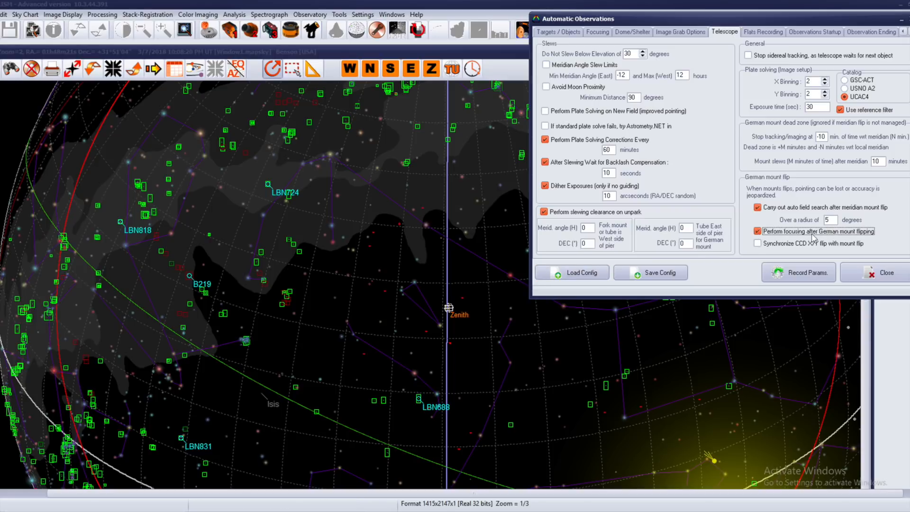
{"action": "left_click", "coordinate": [759, 244]}
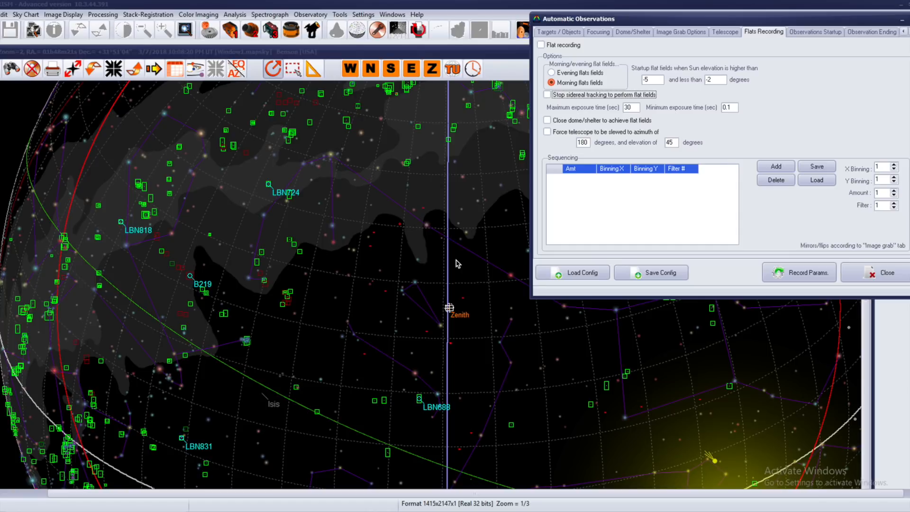
Step: Enable flat recording, try the evening flats option, and keep morning flat fields selected
{"action": "left_click", "coordinate": [542, 45]}
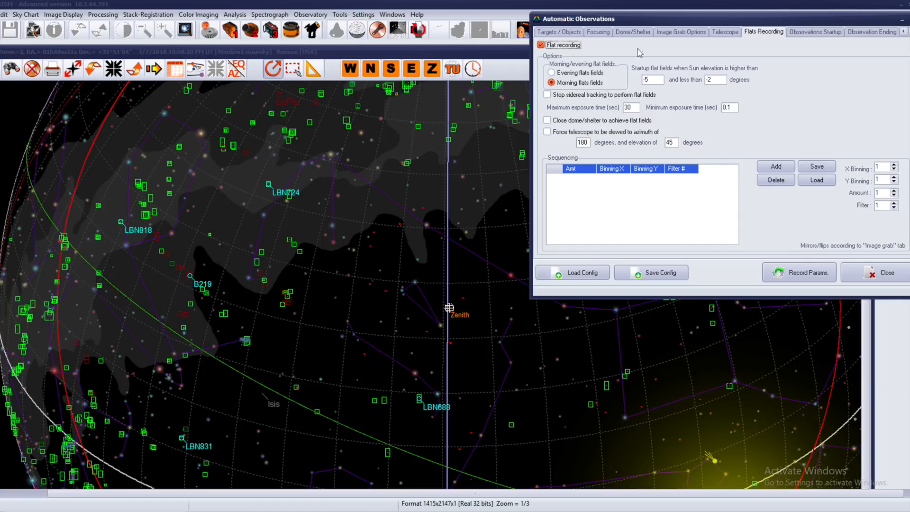
{"action": "left_click", "coordinate": [552, 73]}
{"action": "left_click", "coordinate": [553, 83]}
{"action": "left_click", "coordinate": [554, 74]}
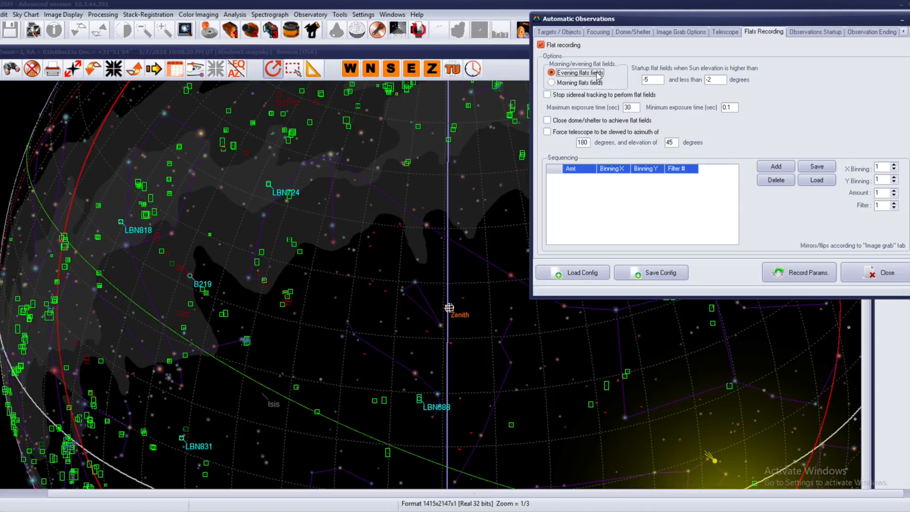
{"action": "left_click", "coordinate": [557, 84]}
Step: Set flat fields to start when the Sun's elevation is higher than -10 and less than 0 degrees
{"action": "left_click", "coordinate": [662, 83]}
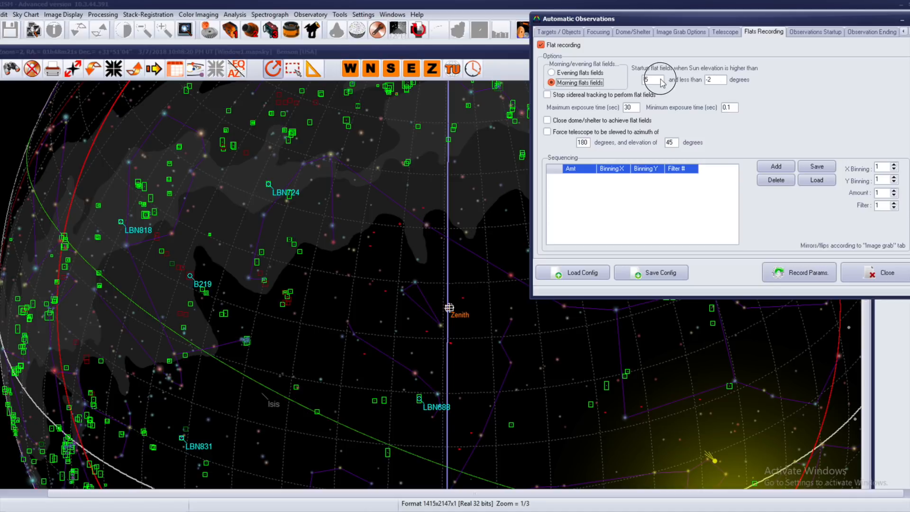
{"action": "key", "text": "BackSpace"}
{"action": "type", "text": "10"}
{"action": "left_click", "coordinate": [720, 80]}
{"action": "key", "text": "BackSpace"}
{"action": "key", "text": "BackSpace"}
{"action": "type", "text": "0"}
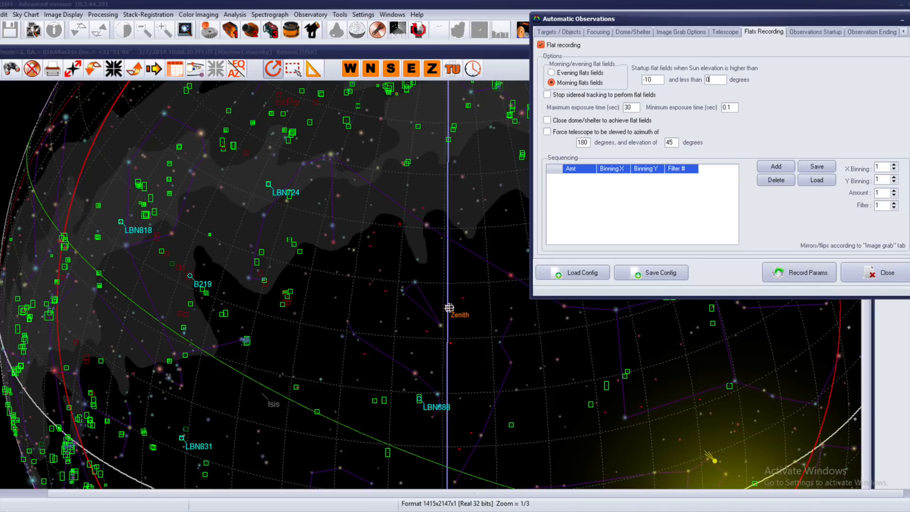
Step: Enable stopping sidereal tracking to perform flat fields, and check the Sun elevation limits
{"action": "left_click", "coordinate": [628, 97]}
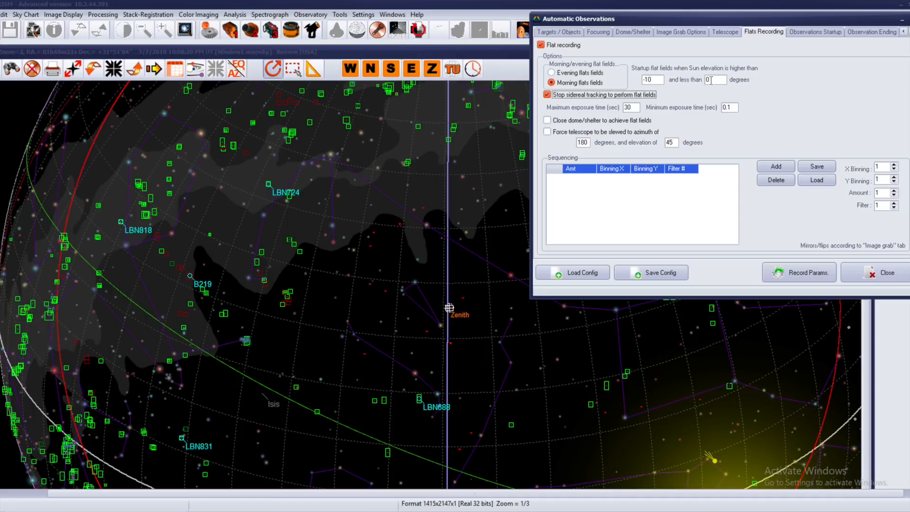
{"action": "left_click", "coordinate": [658, 79]}
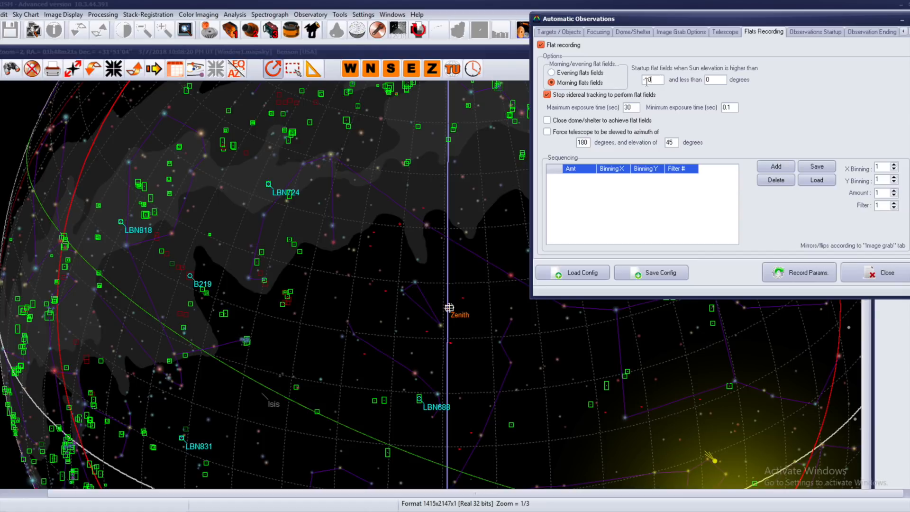
{"action": "left_click_drag", "start_coordinate": [653, 80], "coordinate": [633, 80]}
{"action": "double_click", "coordinate": [715, 81]}
Step: Set the flat exposure limits to 120 seconds maximum and 2 seconds minimum, and enable closing the dome/shelter for flat fields
{"action": "double_click", "coordinate": [630, 107]}
{"action": "type", "text": "12"}
{"action": "double_click", "coordinate": [728, 108]}
{"action": "type", "text": "2"}
{"action": "left_click", "coordinate": [555, 123]}
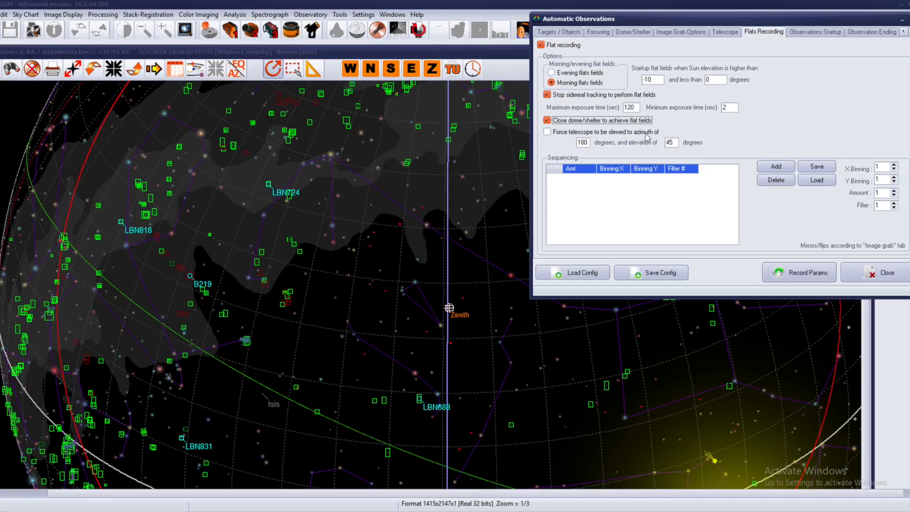
Step: Force the telescope to slew to azimuth 90 degrees and elevation 80 degrees for the flat fields
{"action": "left_click", "coordinate": [623, 133]}
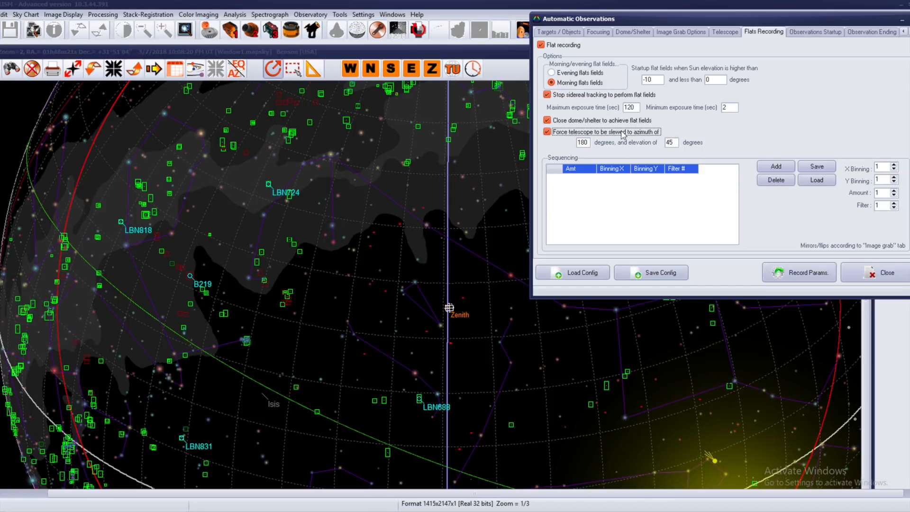
{"action": "double_click", "coordinate": [588, 143]}
{"action": "type", "text": "90"}
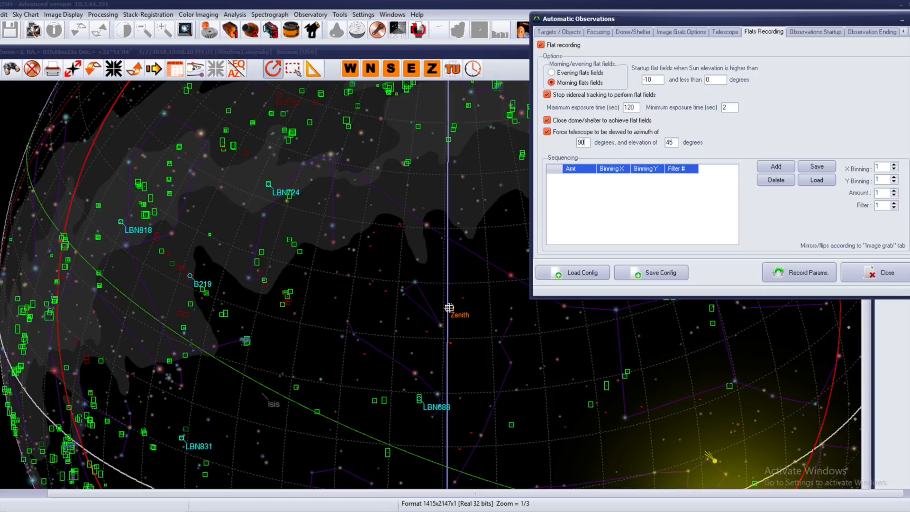
{"action": "double_click", "coordinate": [668, 144]}
{"action": "type", "text": "8"}
Step: Add a flats sequence row of 11 images with 1x1 binning on filter 1
{"action": "left_click", "coordinate": [878, 193]}
{"action": "type", "text": "1"}
{"action": "double_click", "coordinate": [881, 206]}
{"action": "left_click", "coordinate": [781, 167]}
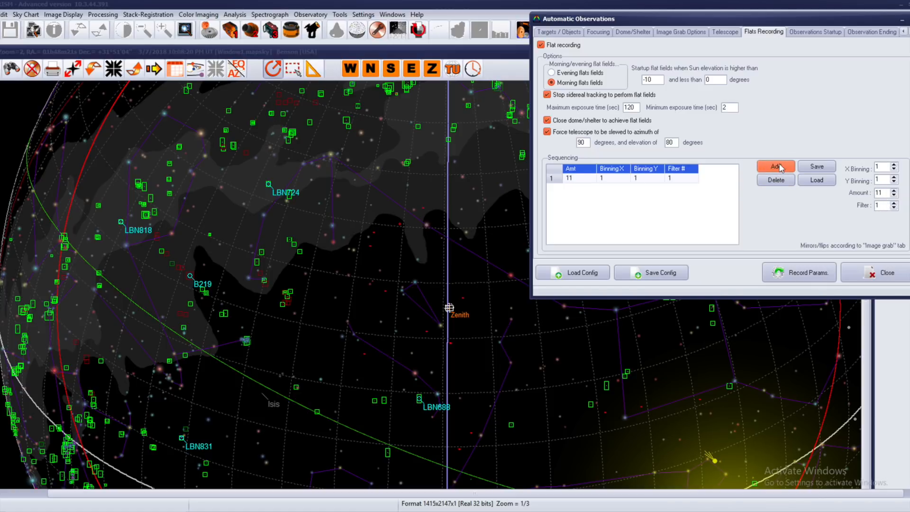
Step: Add flats sequence rows of 11 images at 2x2 binning for each of filters 2, 3 and 4
{"action": "left_click", "coordinate": [894, 166]}
{"action": "left_click", "coordinate": [894, 177]}
{"action": "left_click", "coordinate": [894, 203]}
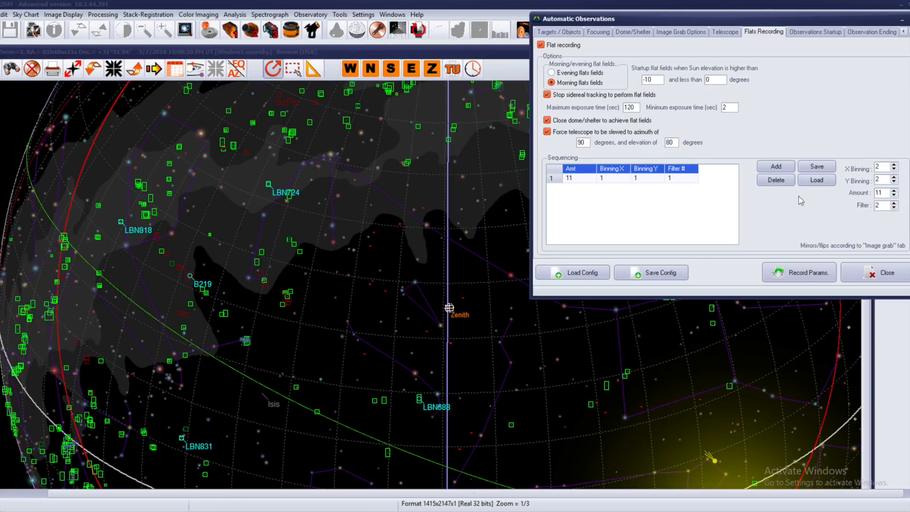
{"action": "left_click", "coordinate": [785, 168]}
{"action": "left_click", "coordinate": [894, 203]}
{"action": "left_click", "coordinate": [787, 166]}
{"action": "left_click", "coordinate": [894, 204]}
{"action": "left_click", "coordinate": [778, 166]}
Step: Add a flats sequence row of 11 images with 1x1 binning on filter 5
{"action": "left_click", "coordinate": [894, 203]}
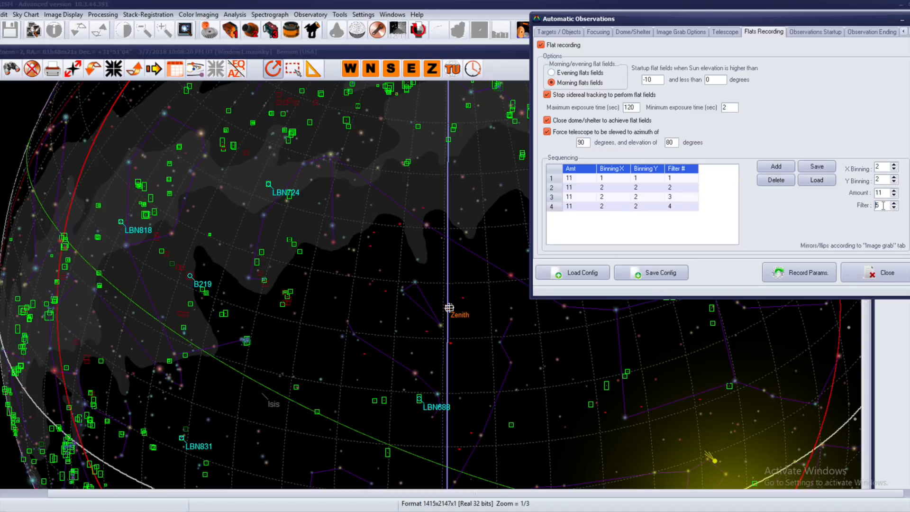
{"action": "left_click", "coordinate": [894, 182]}
{"action": "left_click", "coordinate": [894, 169]}
{"action": "left_click", "coordinate": [776, 167]}
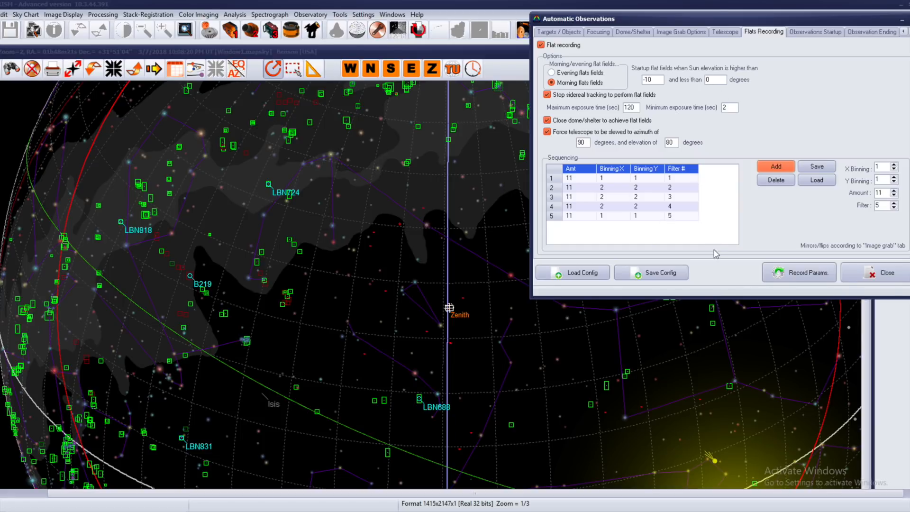
Step: Save the flats sequence to the Desktop as Morning flats
{"action": "left_click", "coordinate": [817, 166]}
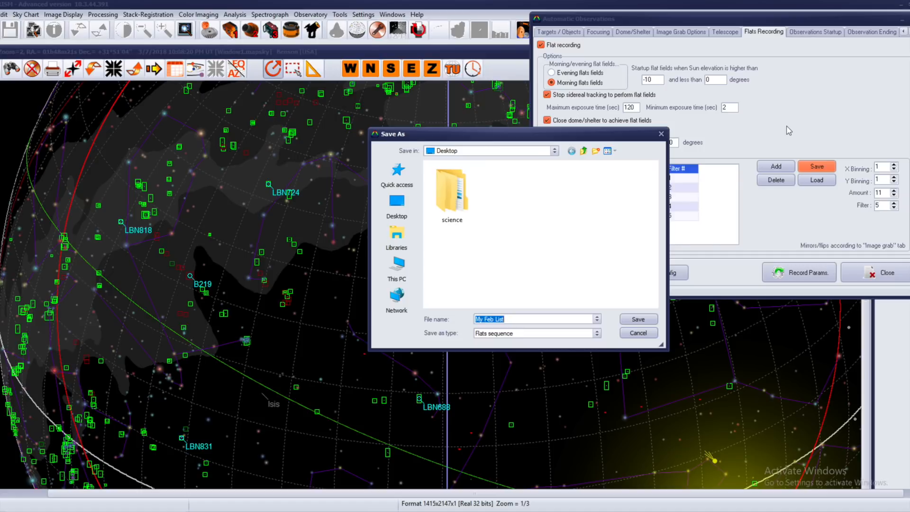
{"action": "type", "text": "Morning flats"}
{"action": "left_click", "coordinate": [645, 320]}
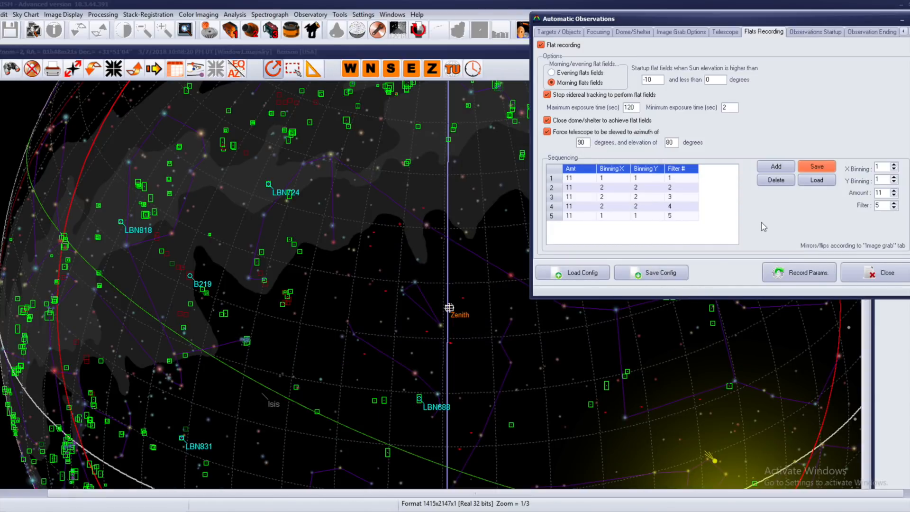
Step: Delete all five rows from the flats sequencing list
{"action": "left_click", "coordinate": [776, 180]}
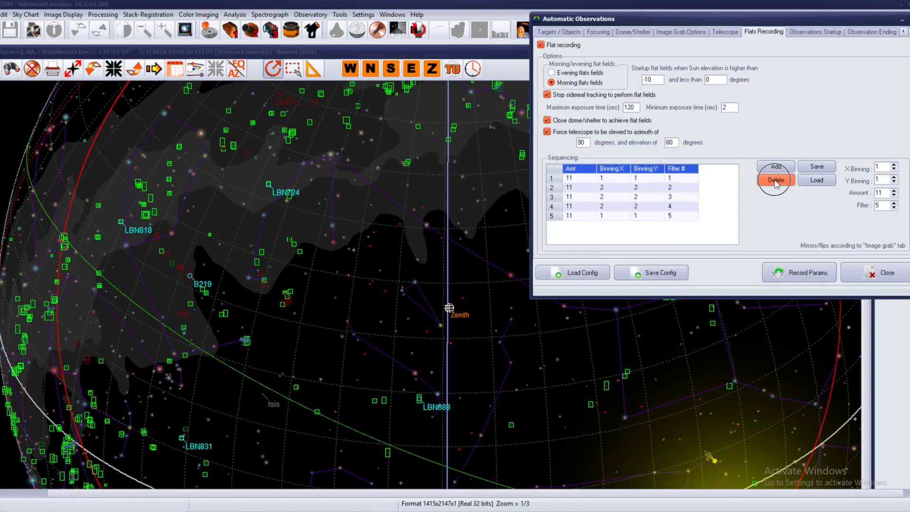
{"action": "left_click", "coordinate": [617, 177]}
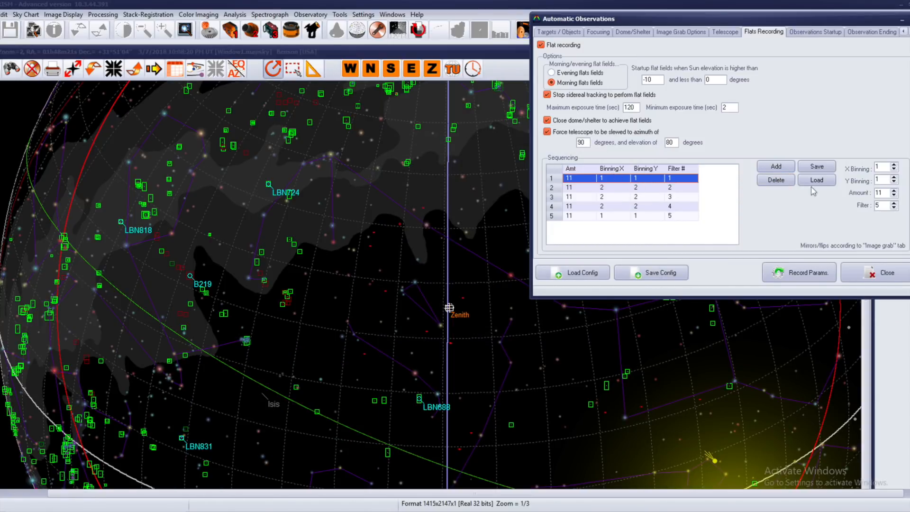
{"action": "left_click", "coordinate": [777, 181]}
{"action": "left_click", "coordinate": [778, 182]}
{"action": "left_click", "coordinate": [778, 182]}
{"action": "left_click", "coordinate": [777, 182]}
{"action": "left_click", "coordinate": [777, 182]}
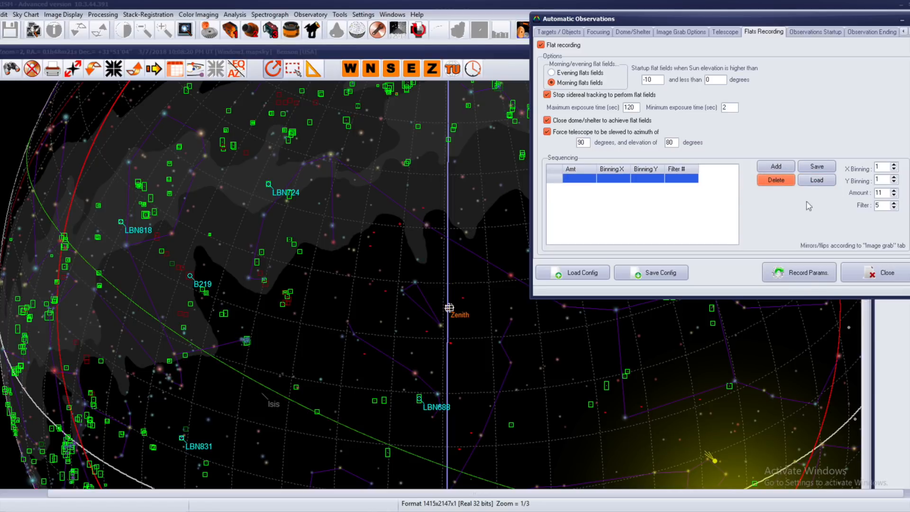
Step: Add rows of 11 flats for filter 5 at 1x1 binning and for filters 4 and 3 at 2x2 binning
{"action": "left_click", "coordinate": [777, 167]}
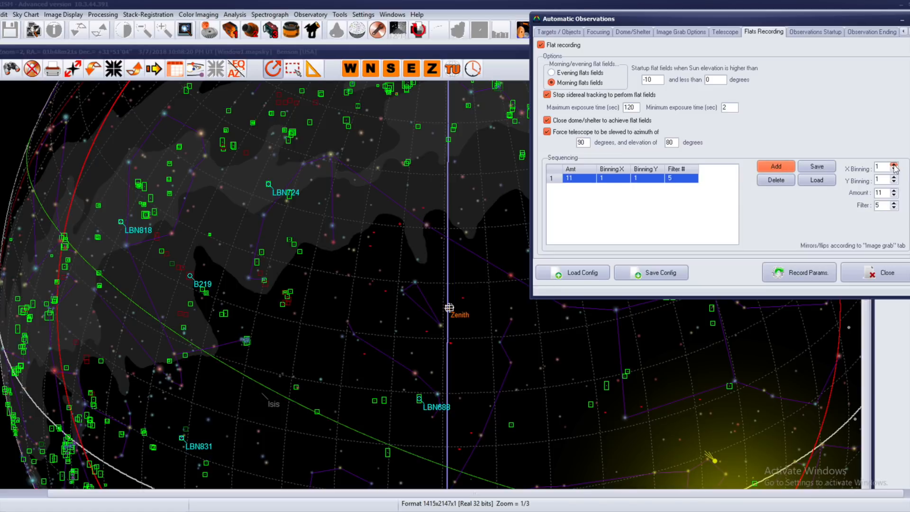
{"action": "left_click", "coordinate": [895, 208]}
{"action": "left_click", "coordinate": [894, 176]}
{"action": "left_click", "coordinate": [895, 165]}
{"action": "left_click", "coordinate": [776, 167]}
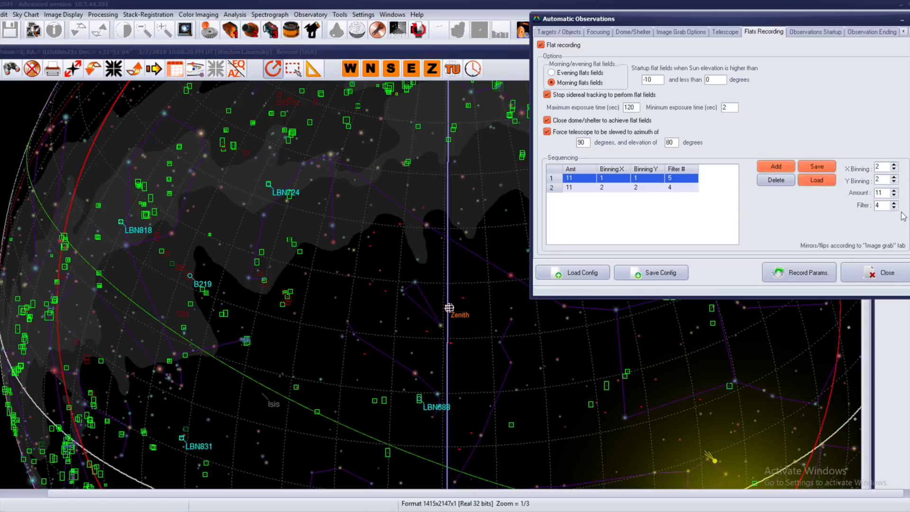
{"action": "left_click", "coordinate": [894, 208]}
{"action": "left_click", "coordinate": [776, 166]}
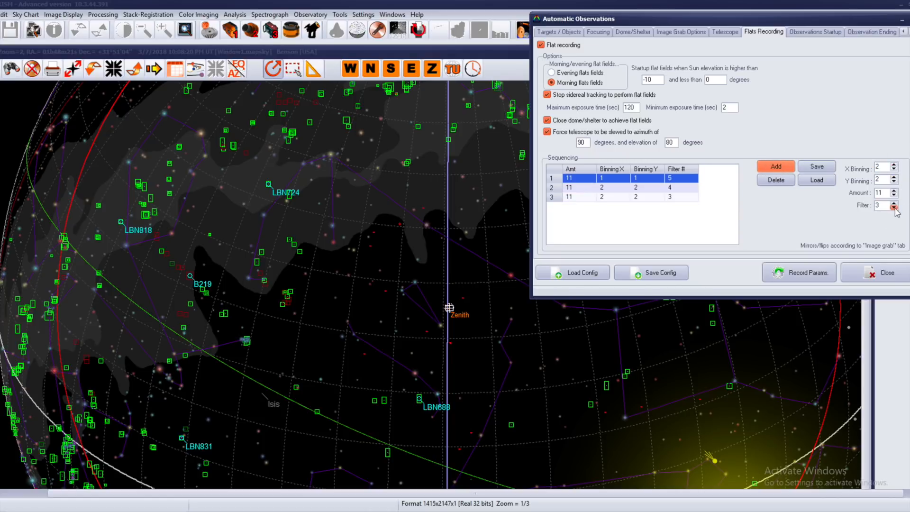
Step: Add rows of 11 flats for filter 2 at 2x2 binning and filter 1 at 1x1 binning
{"action": "left_click", "coordinate": [621, 198]}
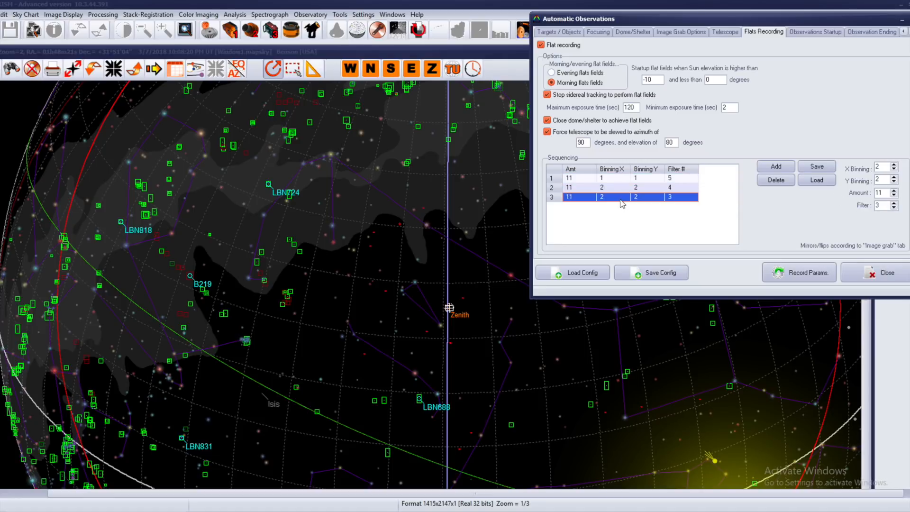
{"action": "left_click", "coordinate": [894, 209]}
{"action": "left_click", "coordinate": [895, 210]}
{"action": "left_click", "coordinate": [776, 166]}
{"action": "left_click", "coordinate": [895, 210]}
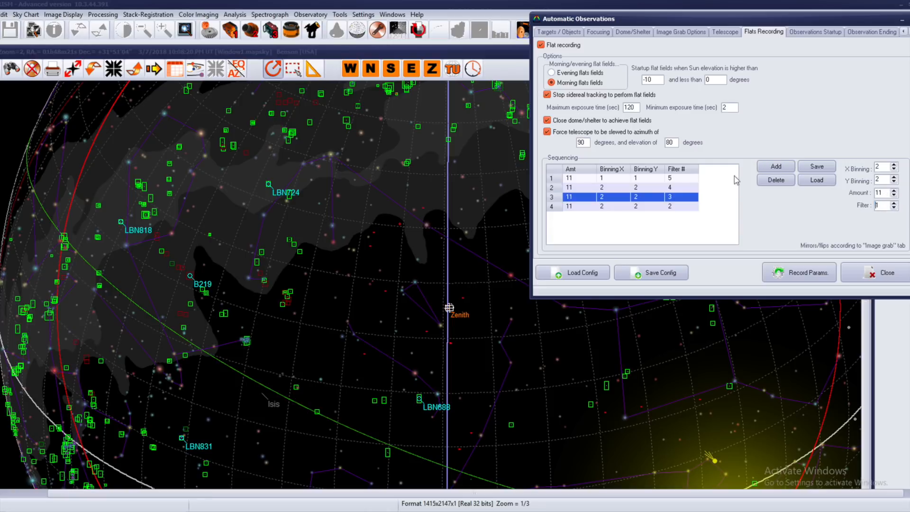
{"action": "left_click", "coordinate": [895, 182]}
{"action": "left_click", "coordinate": [894, 170]}
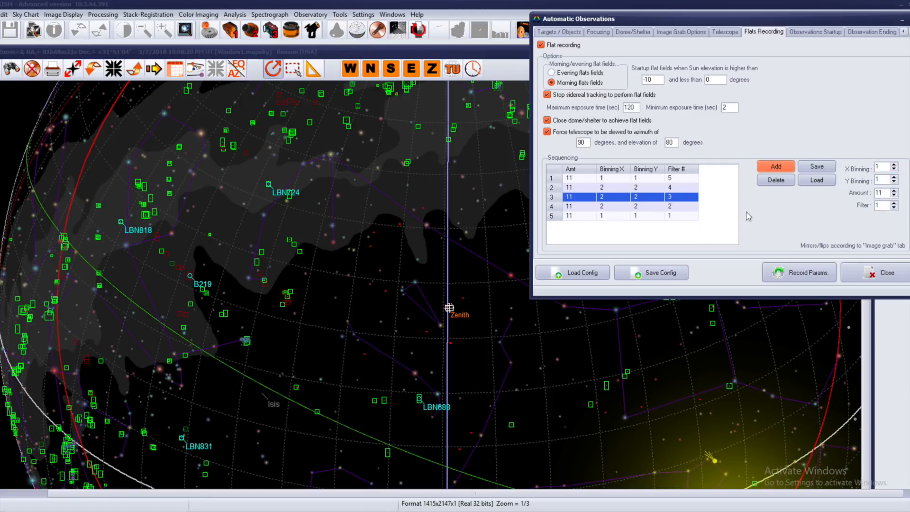
Step: Save the reversed filter sequence to the Desktop as Evening Flats
{"action": "left_click", "coordinate": [830, 169]}
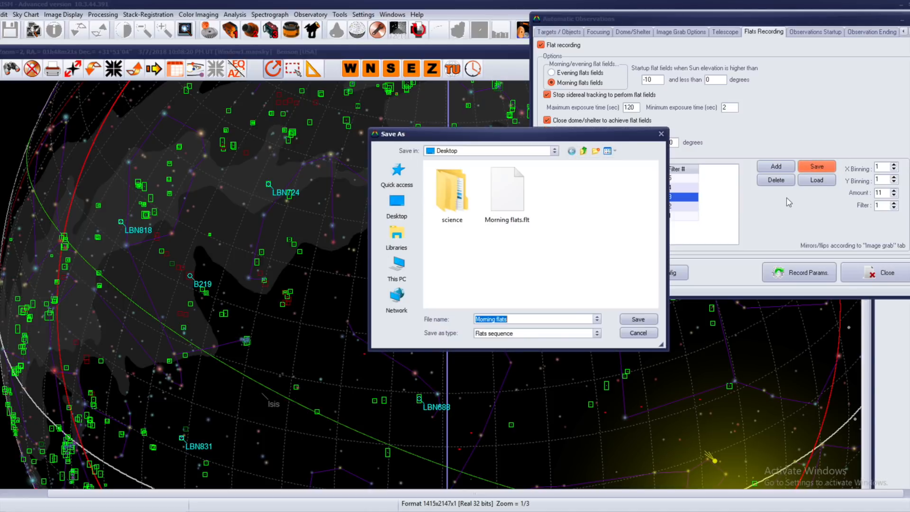
{"action": "type", "text": "Evening Fla"}
{"action": "left_click", "coordinate": [639, 321]}
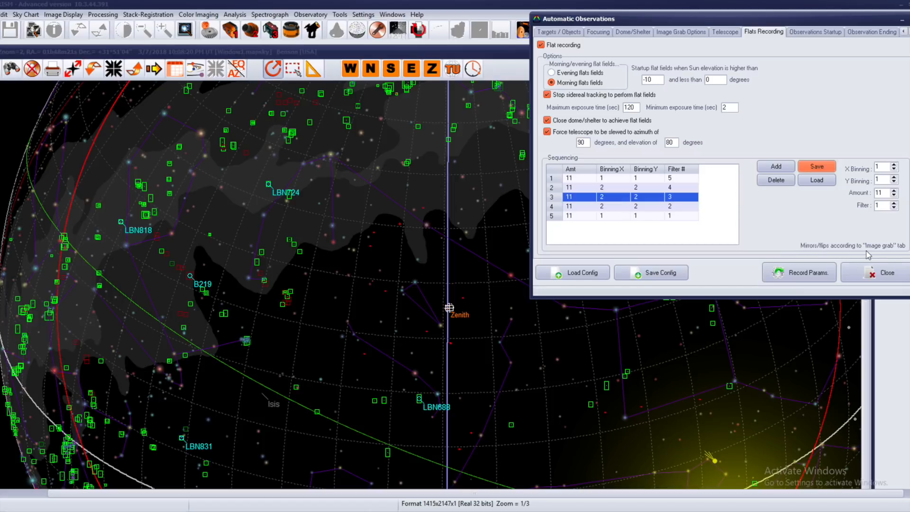
Step: In the image grab camera options, disable Y Image Flip and 90° Rotation, keeping X Image Flip enabled
{"action": "left_click", "coordinate": [681, 32]}
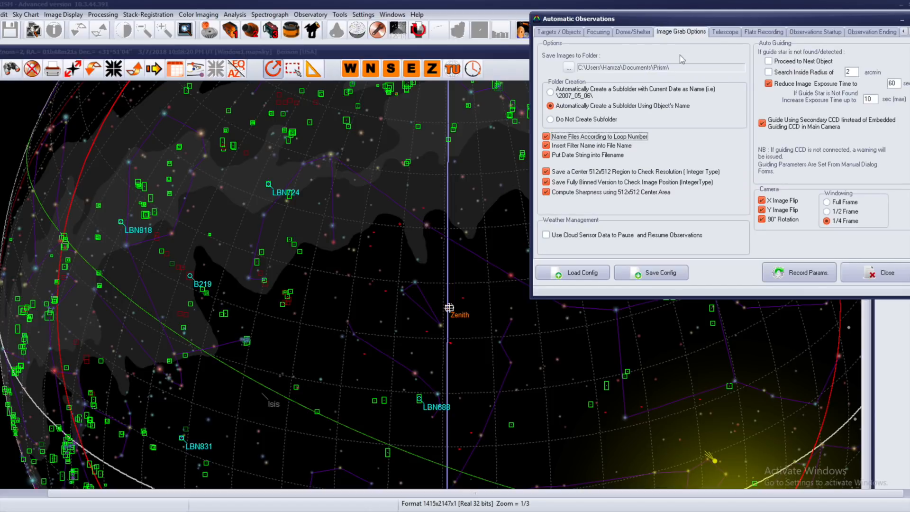
{"action": "left_click", "coordinate": [763, 200]}
{"action": "left_click", "coordinate": [763, 209]}
{"action": "left_click", "coordinate": [763, 219]}
{"action": "left_click", "coordinate": [763, 201]}
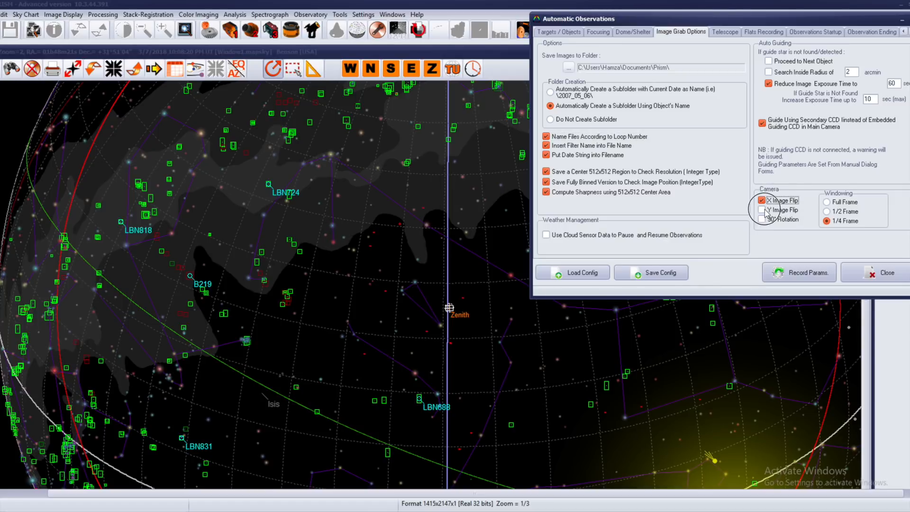
Step: Review the flats recording settings and the target list, and return to the observations startup options
{"action": "left_click", "coordinate": [765, 34]}
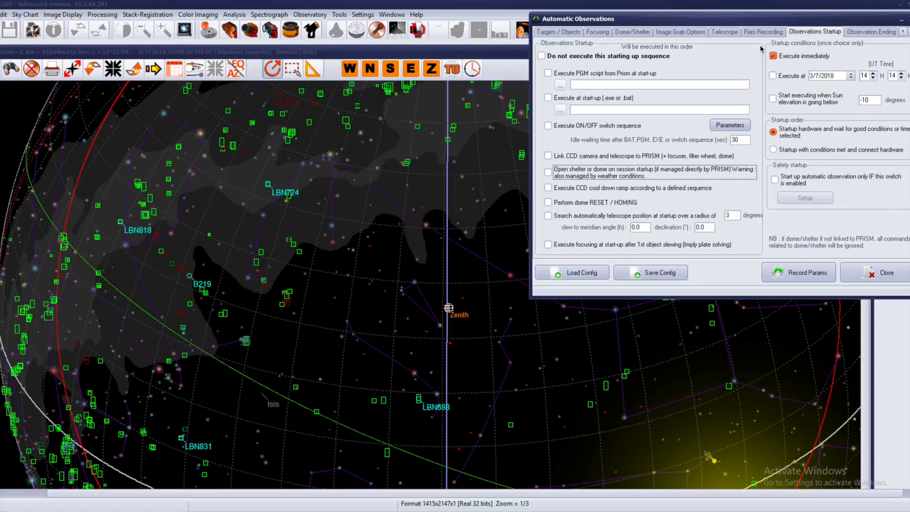
{"action": "left_click", "coordinate": [560, 31]}
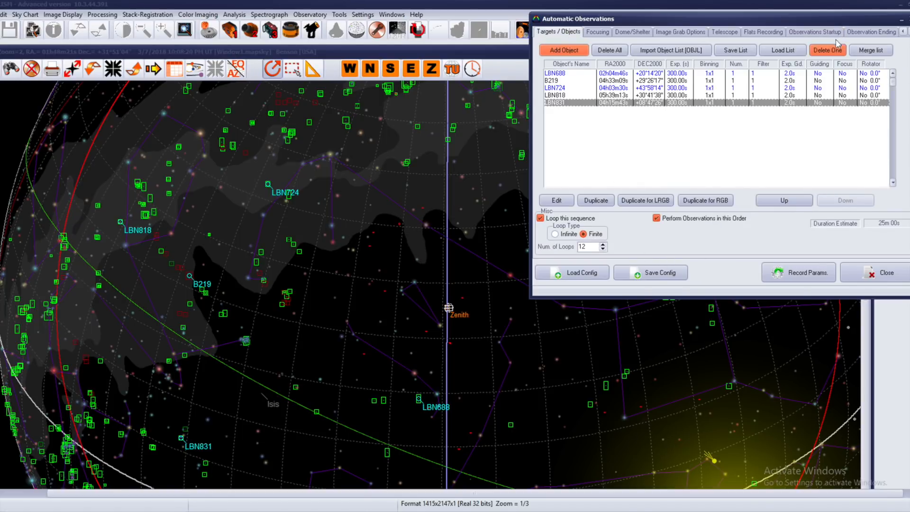
{"action": "left_click", "coordinate": [822, 34]}
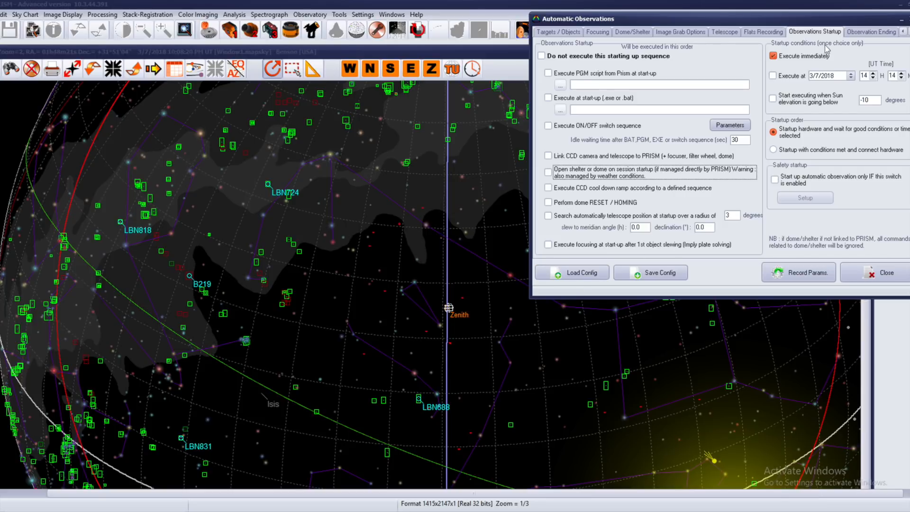
Step: Try the options to skip the starting-up sequence and to execute a PGM script or an .exe/.bat file at start-up
{"action": "left_click", "coordinate": [573, 57]}
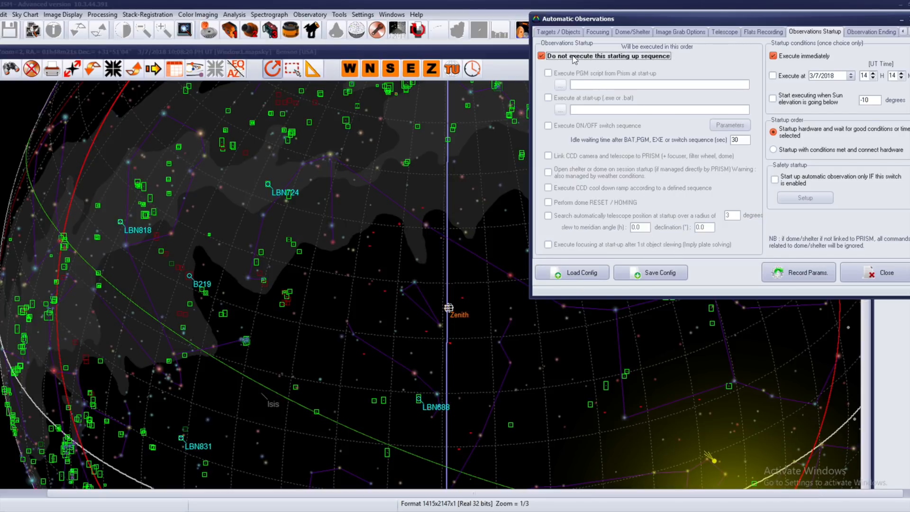
{"action": "left_click", "coordinate": [646, 57]}
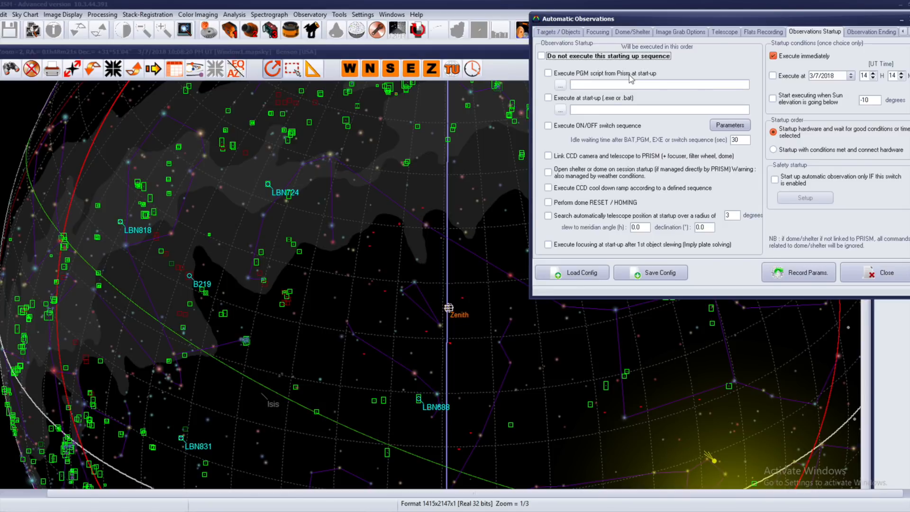
{"action": "left_click", "coordinate": [644, 75]}
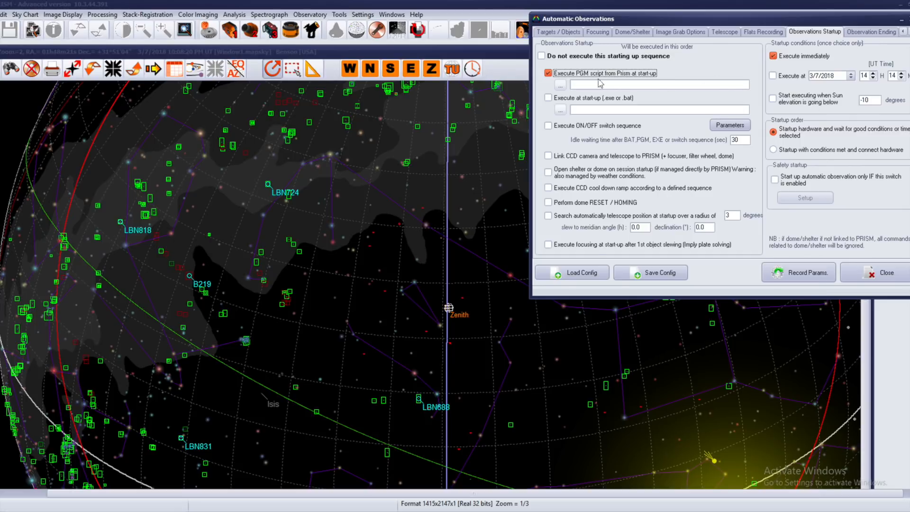
{"action": "left_click", "coordinate": [559, 75]}
{"action": "left_click", "coordinate": [582, 74]}
{"action": "left_click", "coordinate": [585, 101]}
{"action": "left_click", "coordinate": [587, 75]}
{"action": "left_click", "coordinate": [585, 101]}
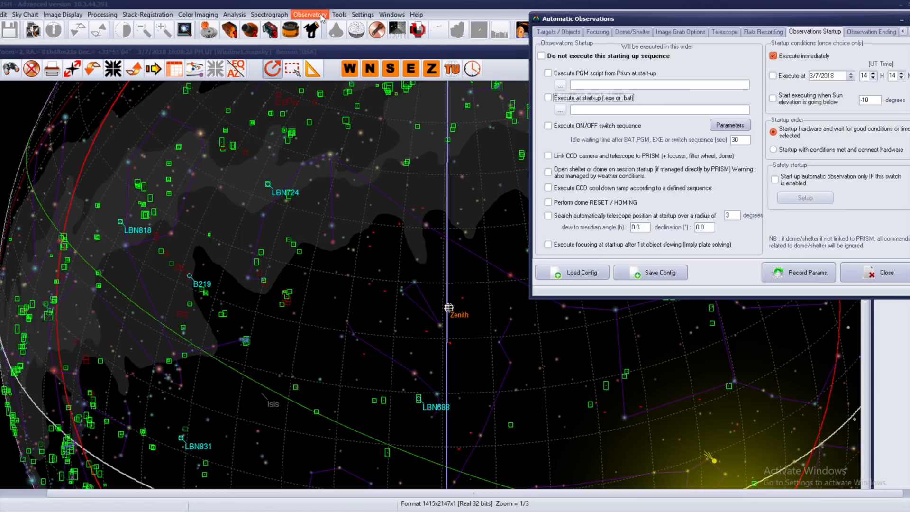
Step: Open the hardware setup's switches configuration and choose the native switches type
{"action": "left_click", "coordinate": [209, 29]}
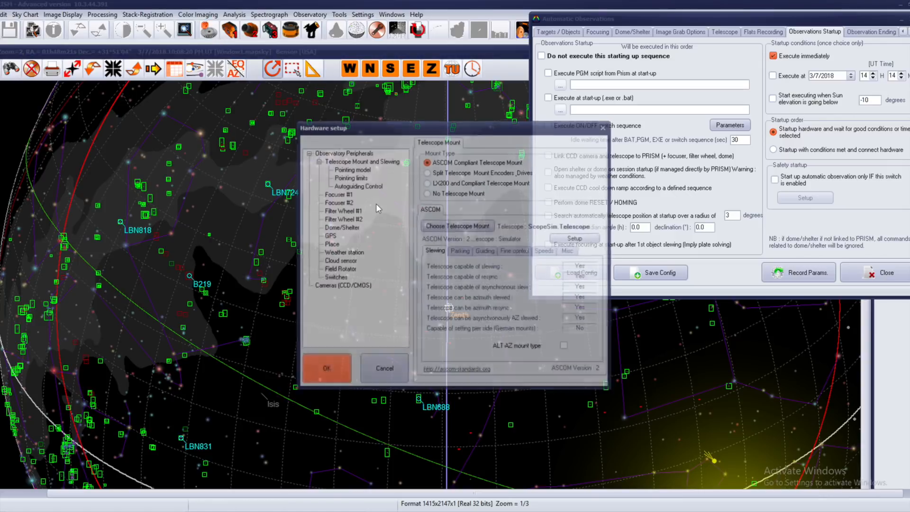
{"action": "left_click", "coordinate": [339, 278]}
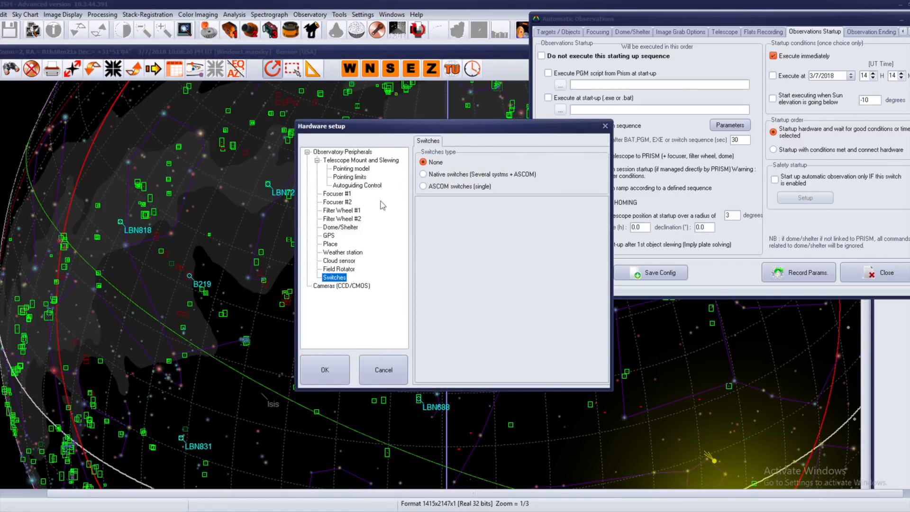
{"action": "left_click_drag", "start_coordinate": [359, 122], "coordinate": [199, 95]}
{"action": "left_click", "coordinate": [298, 148]}
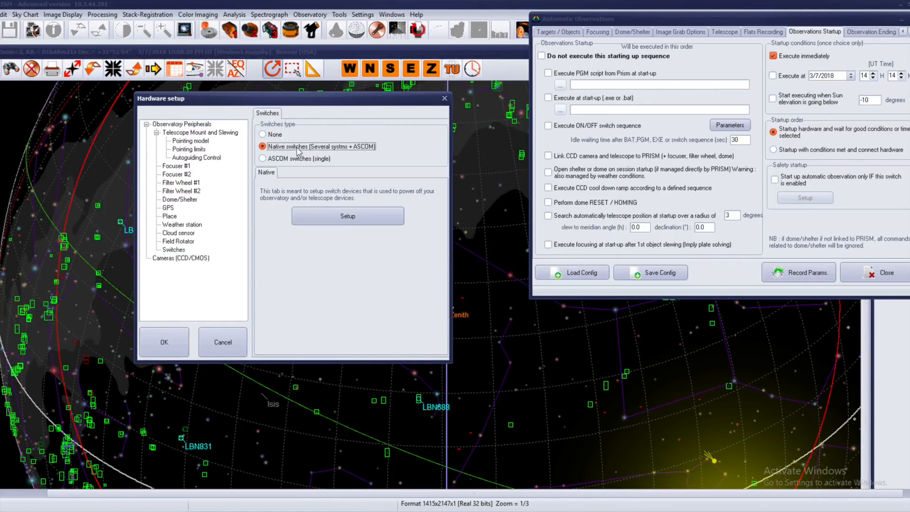
Step: Try the ASCOM switches interface in the native switches setup, cancel it, and set the switches type to ASCOM switches (single)
{"action": "left_click", "coordinate": [328, 214]}
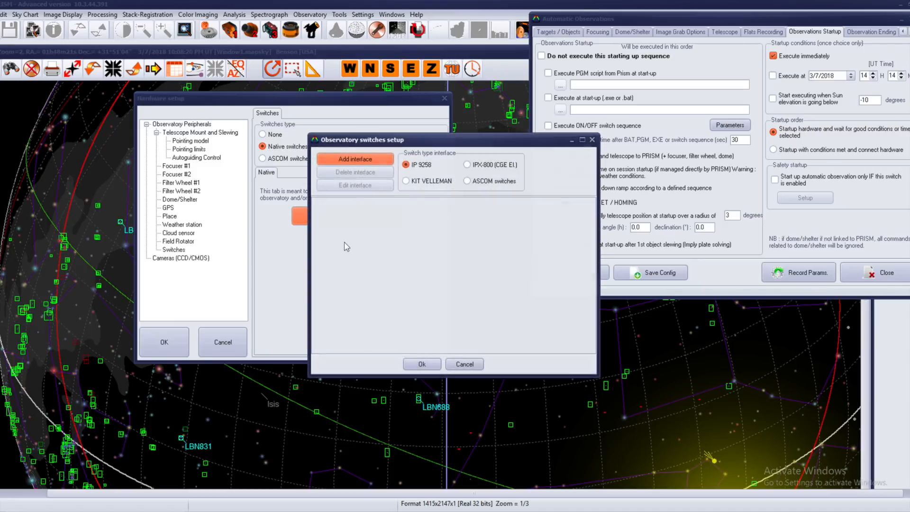
{"action": "left_click", "coordinate": [468, 182]}
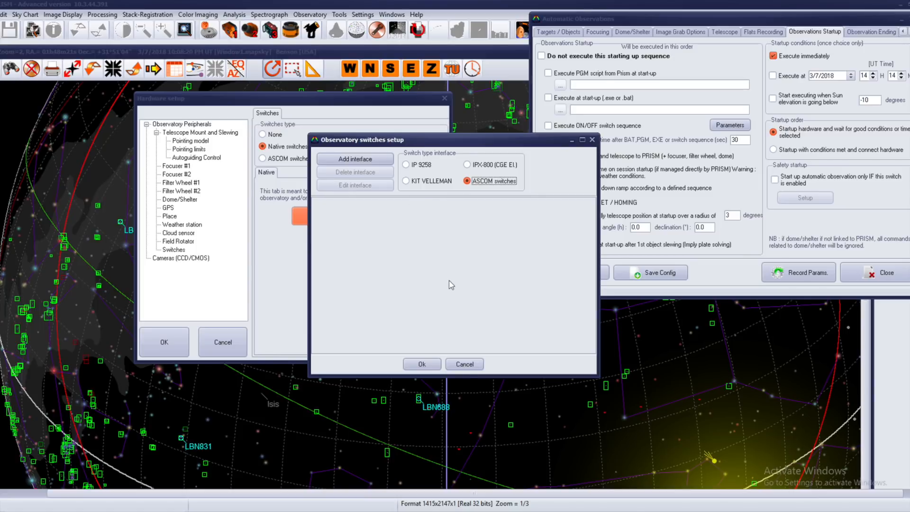
{"action": "left_click", "coordinate": [464, 364]}
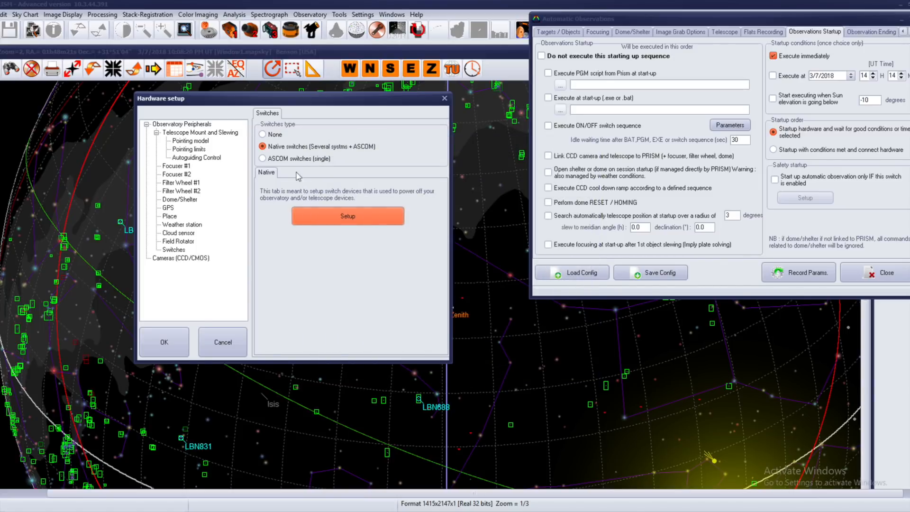
{"action": "left_click", "coordinate": [263, 158]}
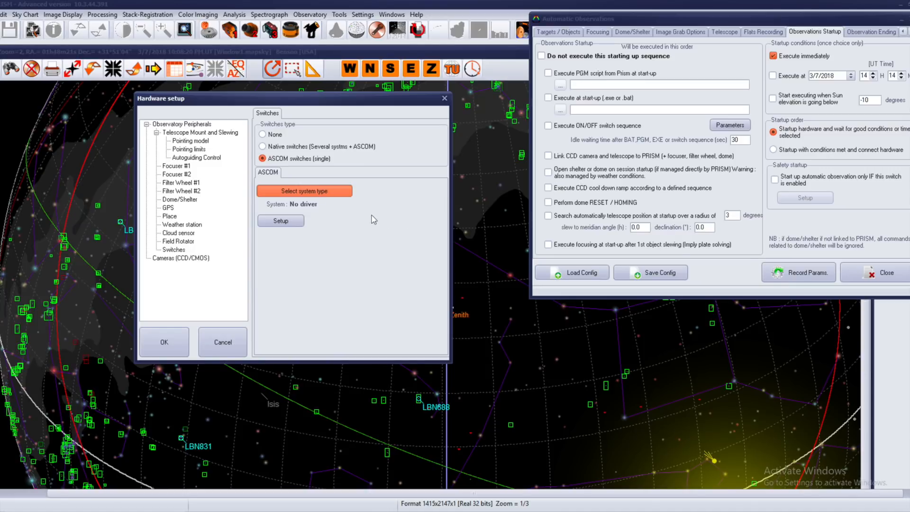
Step: Choose Simulator as the ASCOM switch driver and open its properties
{"action": "left_click", "coordinate": [446, 258]}
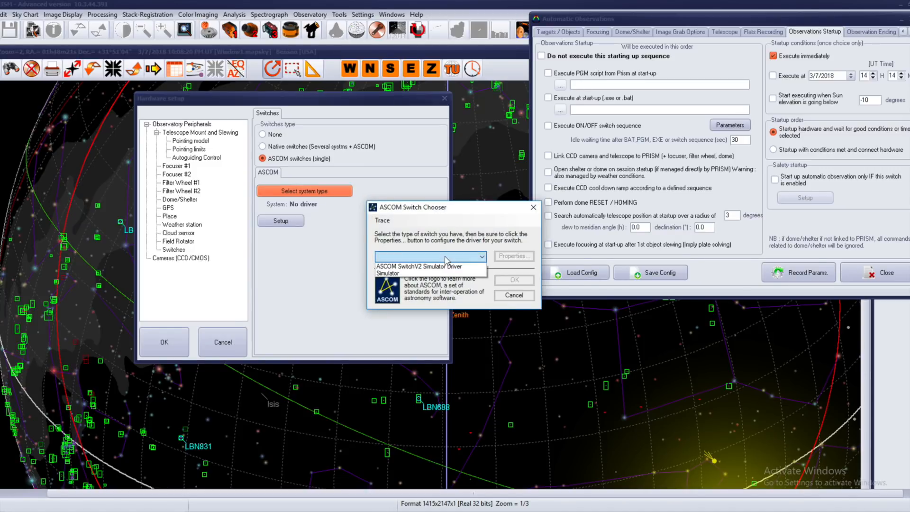
{"action": "left_click", "coordinate": [431, 274]}
{"action": "left_click", "coordinate": [514, 256]}
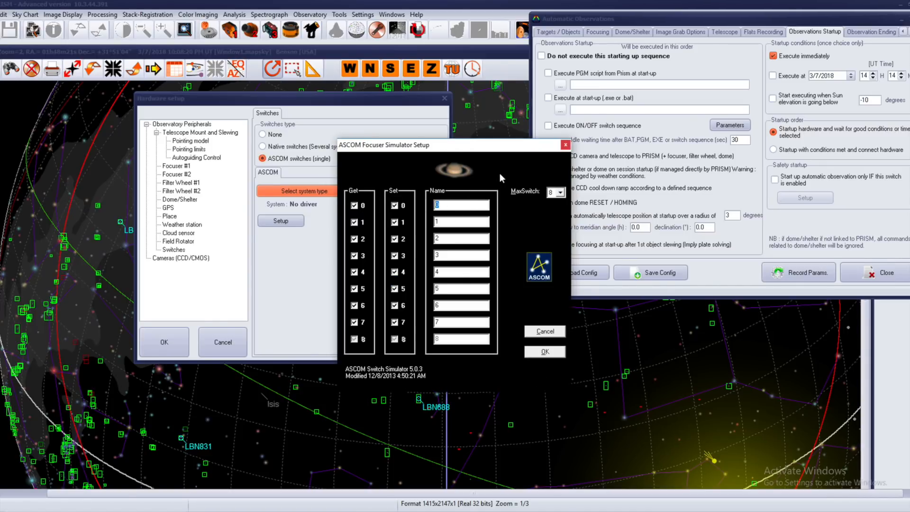
Step: Name the simulator's first three switches CCD, Focuser and Mount, and confirm the driver and the hardware setup
{"action": "type", "text": "CCD"}
{"action": "key", "text": "Tab"}
{"action": "left_click", "coordinate": [355, 223]}
{"action": "type", "text": "Focuser"}
{"action": "key", "text": "Tab"}
{"action": "type", "text": "Moun"}
{"action": "left_click", "coordinate": [550, 353]}
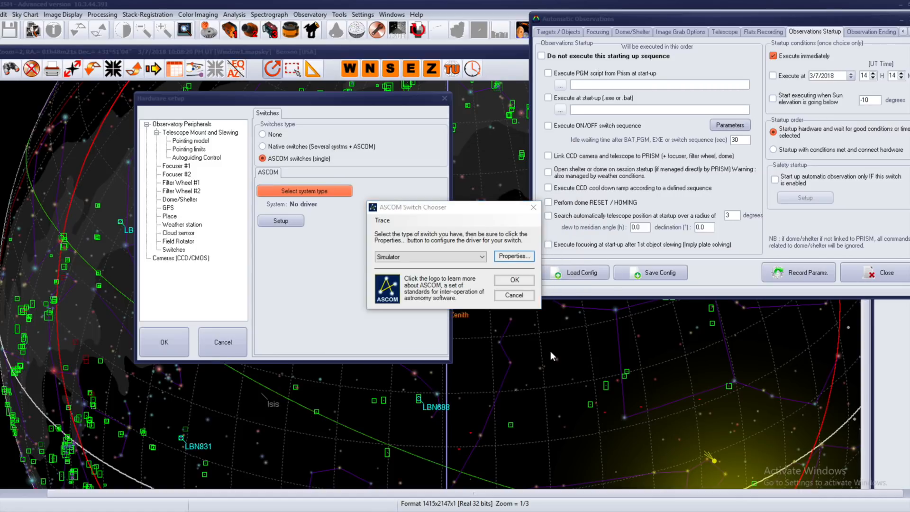
{"action": "left_click", "coordinate": [515, 280]}
{"action": "left_click", "coordinate": [169, 339]}
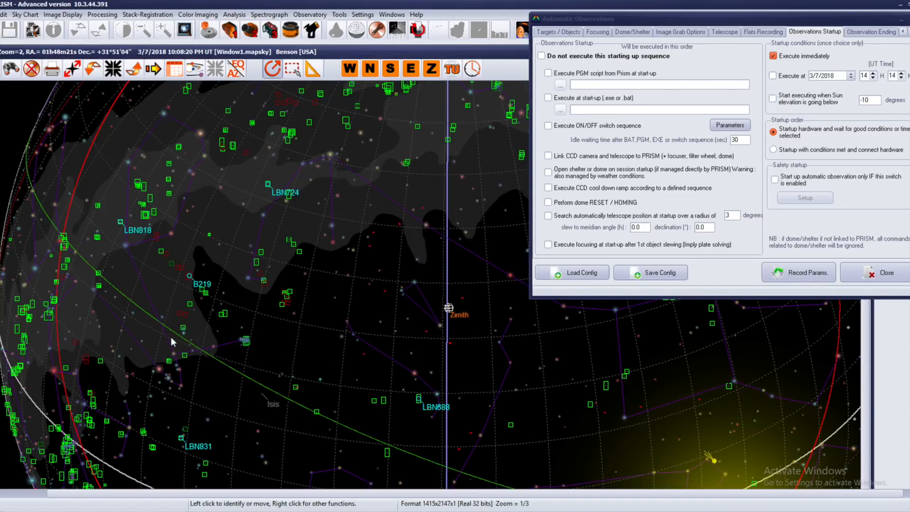
Step: Open the observatory switch control and place its window clear of the automatic observations settings
{"action": "left_click", "coordinate": [321, 16]}
{"action": "left_click", "coordinate": [356, 138]}
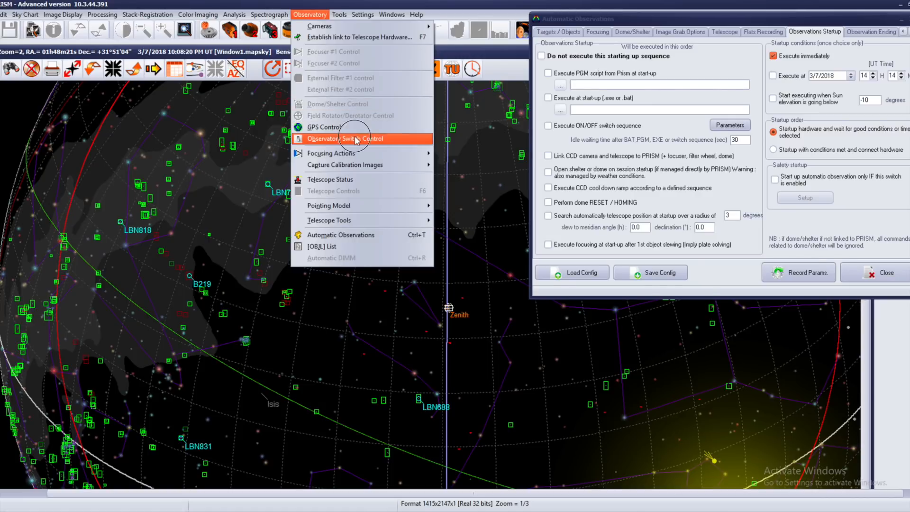
{"action": "left_click_drag", "start_coordinate": [458, 170], "coordinate": [360, 151]}
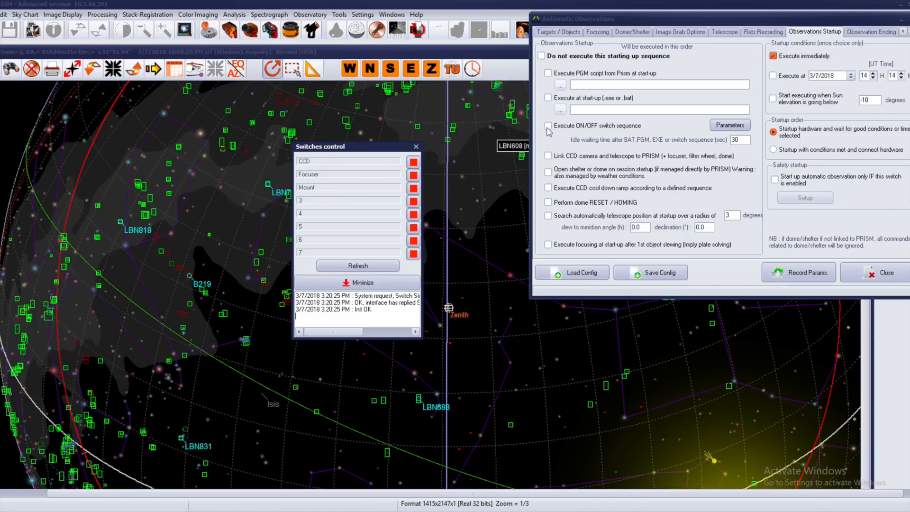
Step: In the ON/OFF switch sequence parameters, add an action that powers on the Mount switch with a 60-second delay
{"action": "left_click", "coordinate": [734, 127]}
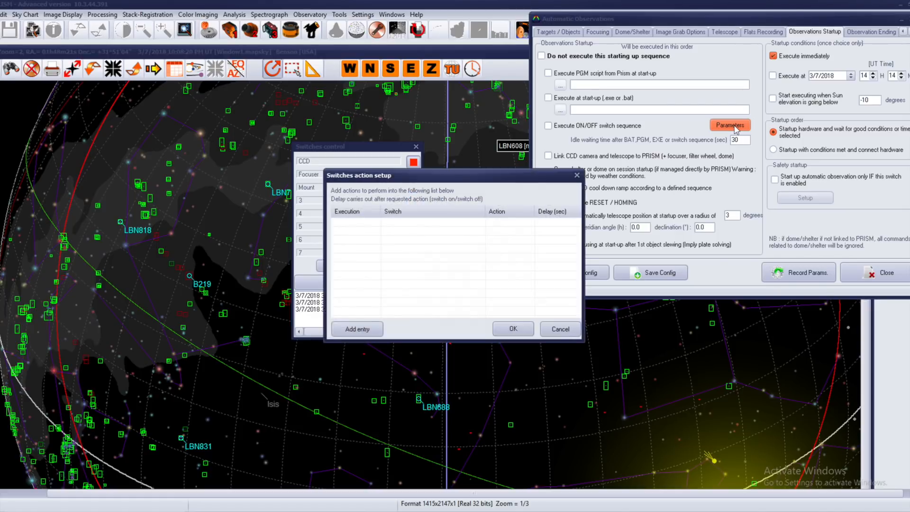
{"action": "left_click_drag", "start_coordinate": [451, 179], "coordinate": [560, 183]}
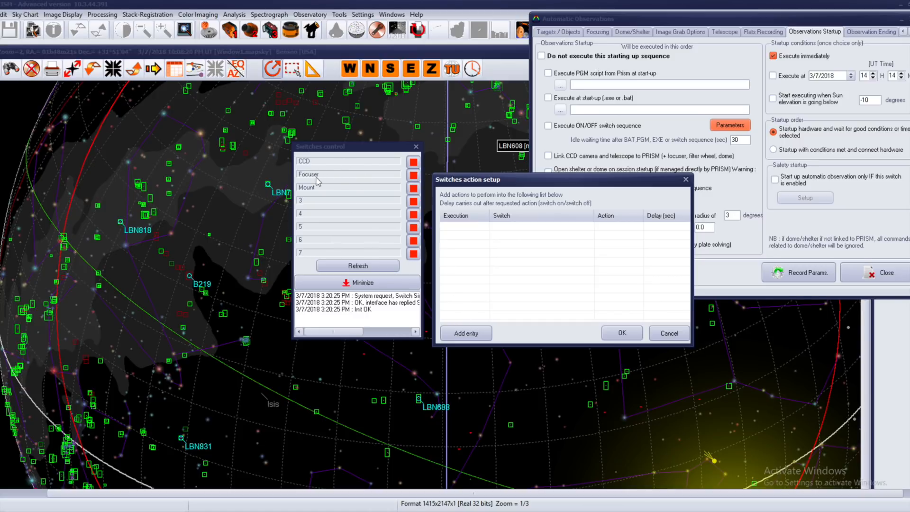
{"action": "left_click", "coordinate": [470, 334]}
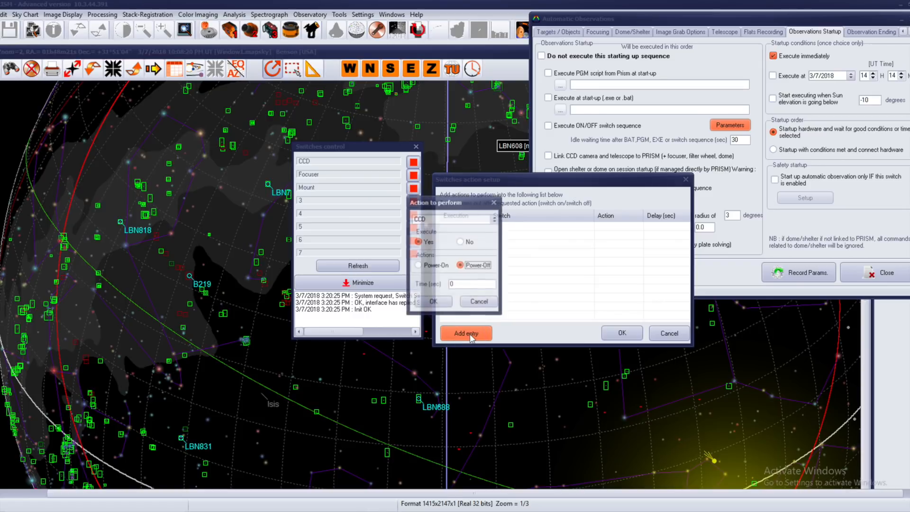
{"action": "left_click", "coordinate": [495, 219]}
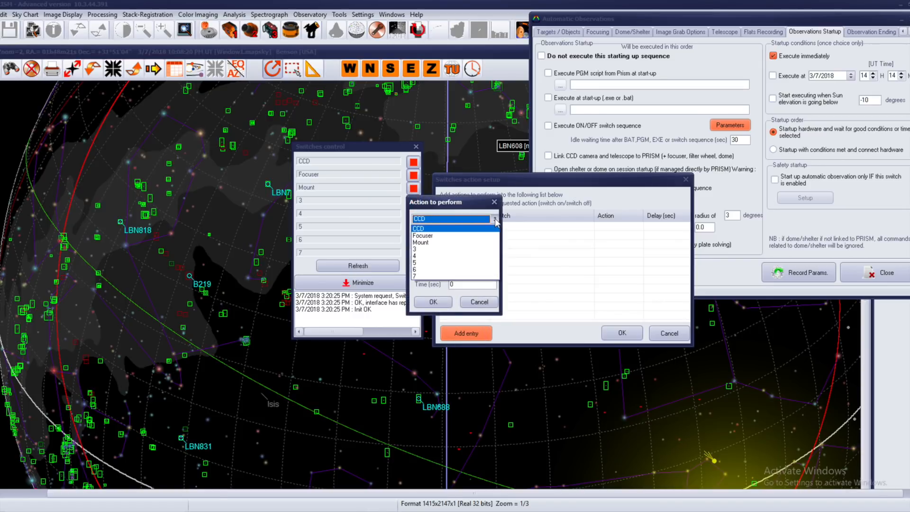
{"action": "left_click", "coordinate": [467, 242]}
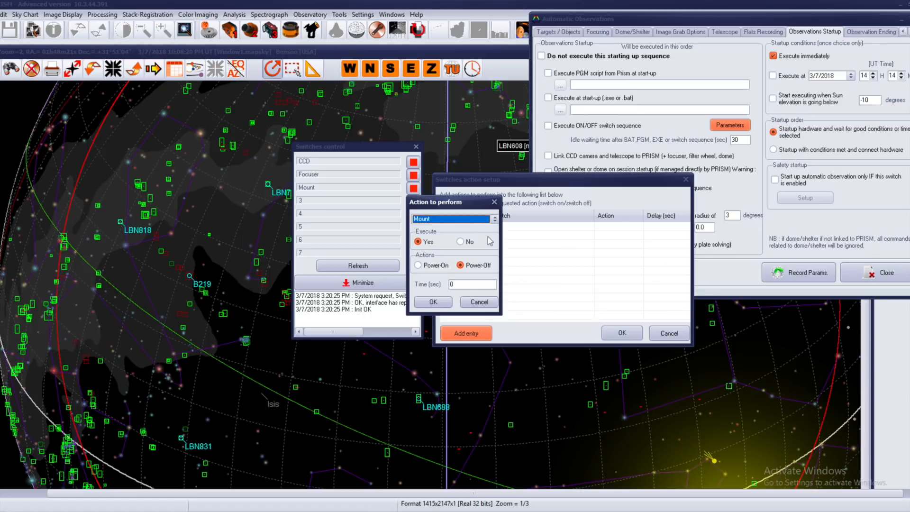
{"action": "left_click", "coordinate": [418, 265]}
{"action": "key", "text": "Tab"}
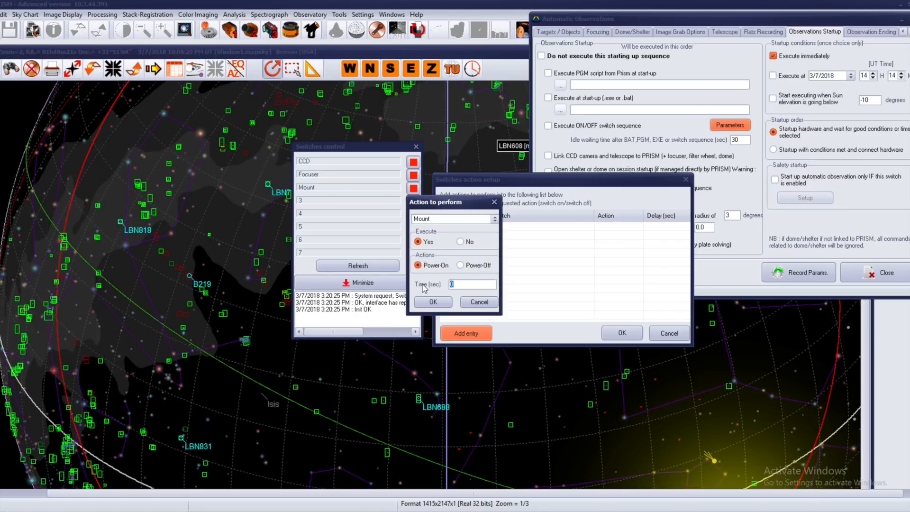
{"action": "type", "text": "6"}
{"action": "left_click", "coordinate": [432, 302]}
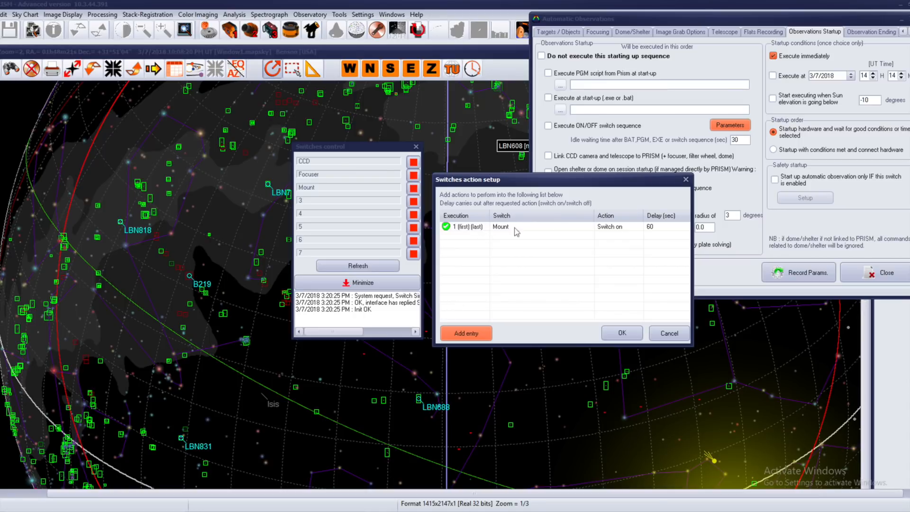
Step: Add a second switch action that powers on the CCD with a 30-second delay
{"action": "left_click", "coordinate": [470, 335]}
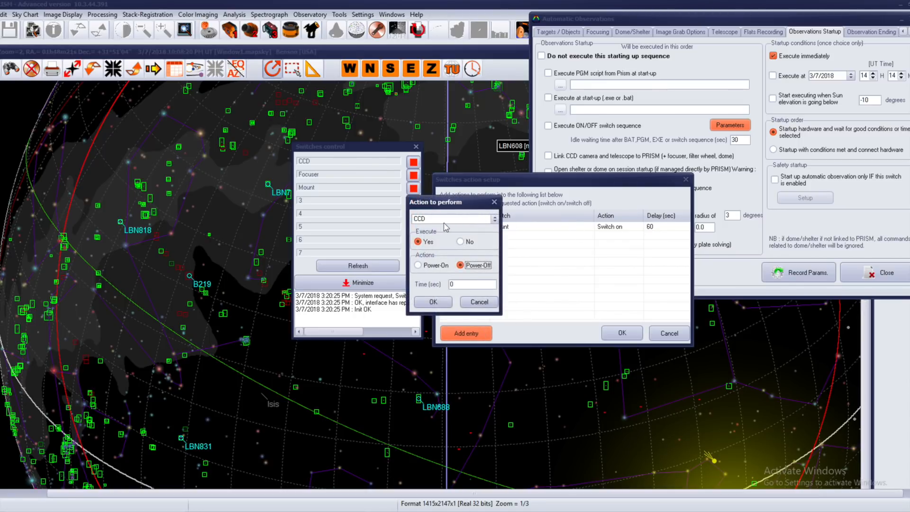
{"action": "left_click", "coordinate": [428, 265]}
{"action": "double_click", "coordinate": [464, 285]}
{"action": "type", "text": "30"}
{"action": "left_click", "coordinate": [433, 302]}
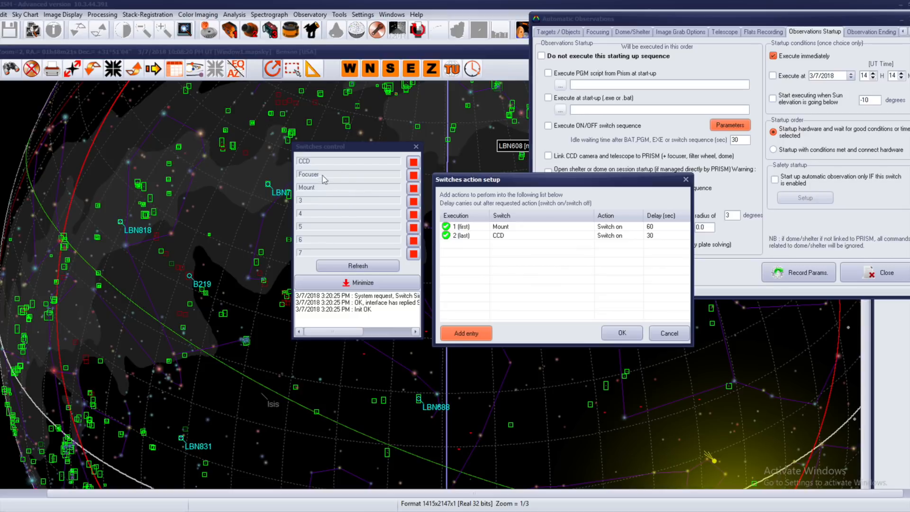
Step: Add a third switch action that powers on the Focuser with a 30-second delay, and accept the switch sequence
{"action": "left_click", "coordinate": [481, 336]}
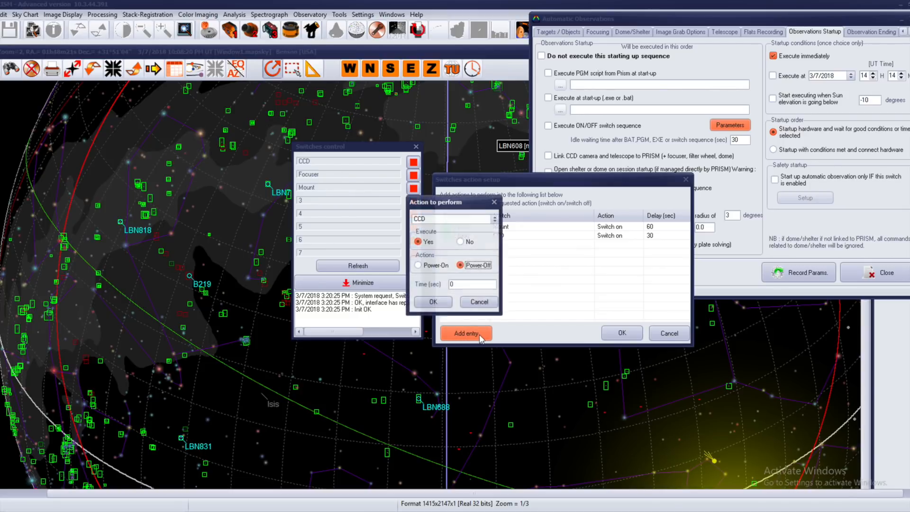
{"action": "left_click", "coordinate": [448, 219]}
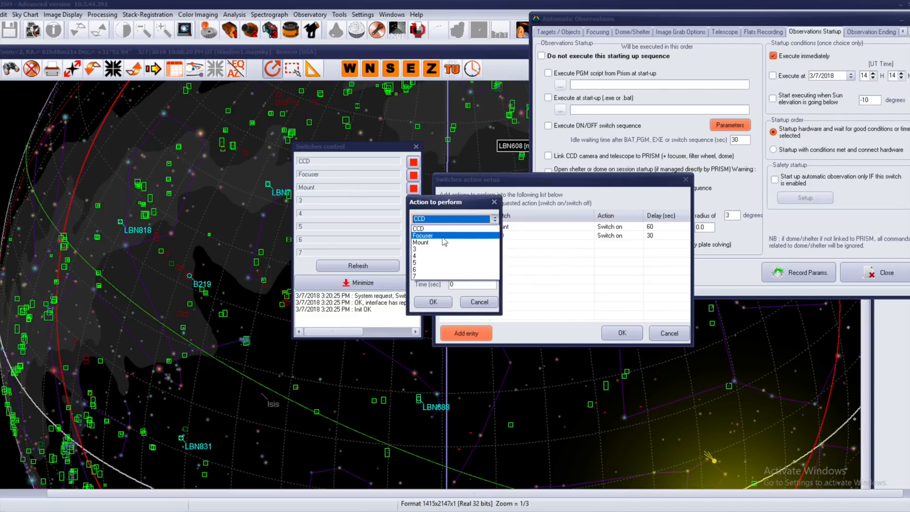
{"action": "left_click", "coordinate": [444, 236]}
{"action": "left_click", "coordinate": [430, 266]}
{"action": "double_click", "coordinate": [470, 284]}
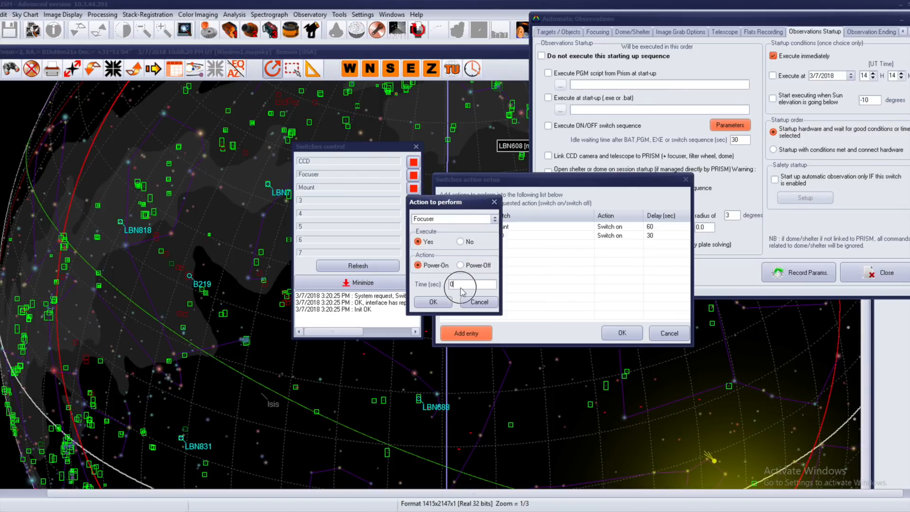
{"action": "type", "text": "30"}
{"action": "left_click", "coordinate": [433, 302]}
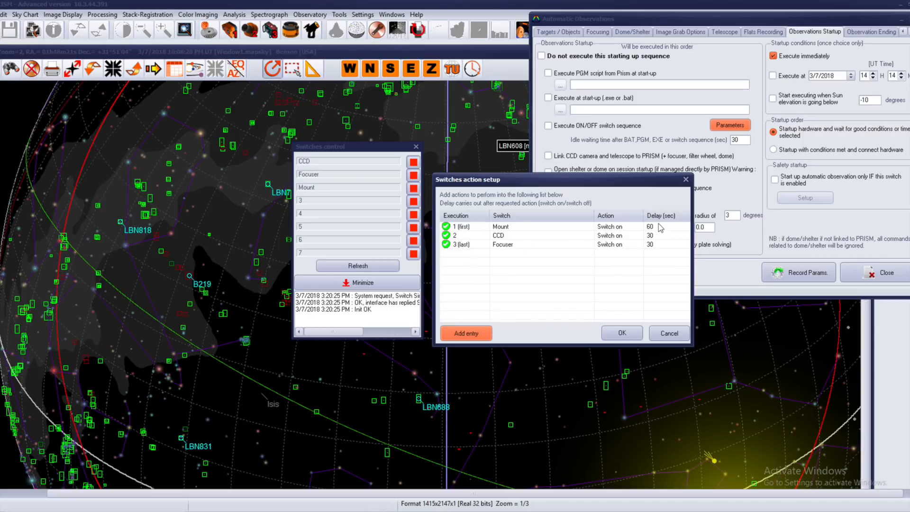
{"action": "left_click", "coordinate": [628, 334]}
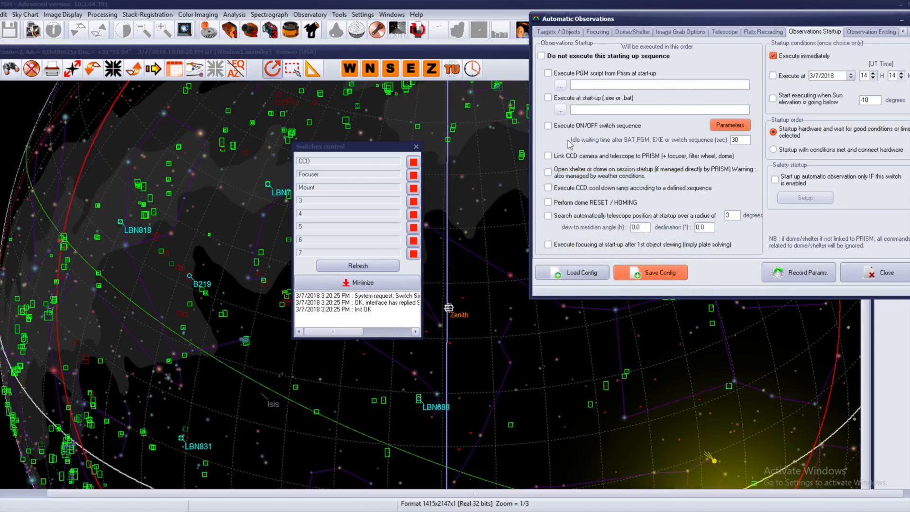
Step: Enable execution of the ON/OFF switch sequence at startup and minimize the switches control
{"action": "left_click", "coordinate": [549, 126]}
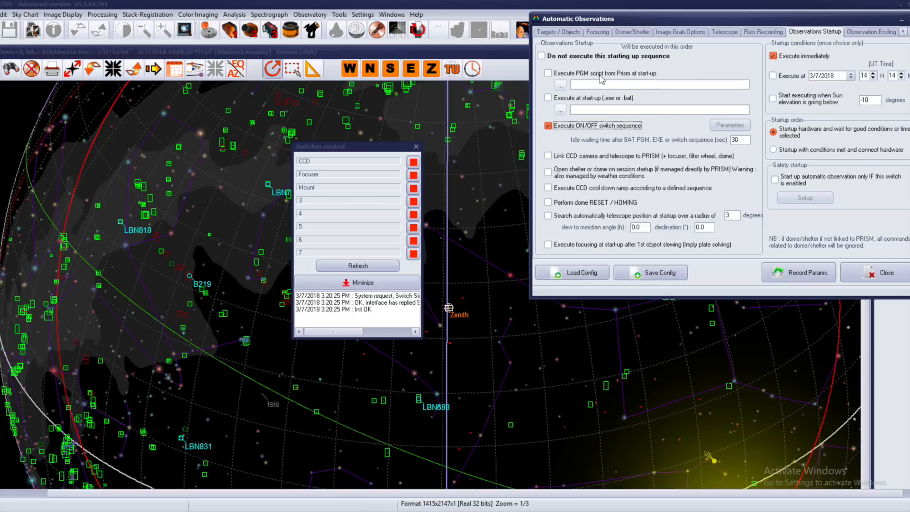
{"action": "left_click", "coordinate": [737, 140]}
{"action": "double_click", "coordinate": [737, 141]}
{"action": "left_click", "coordinate": [359, 283]}
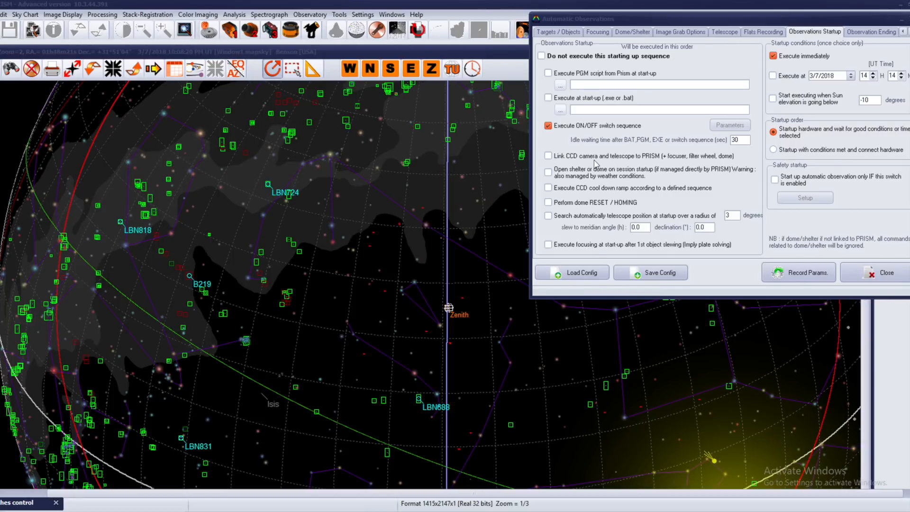
Step: Enable linking the CCD camera and telescope and opening the shelter or dome at session startup, checking the dome/shelter settings
{"action": "left_click", "coordinate": [549, 158]}
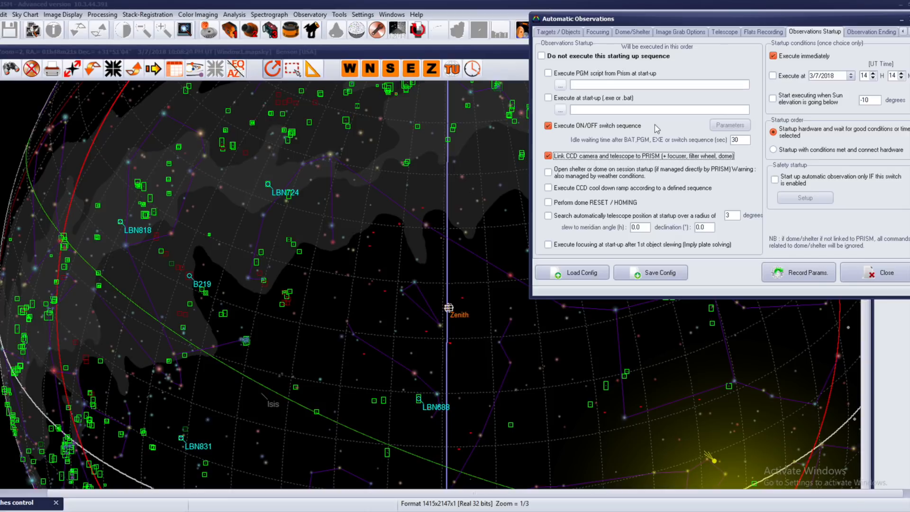
{"action": "left_click", "coordinate": [548, 172]}
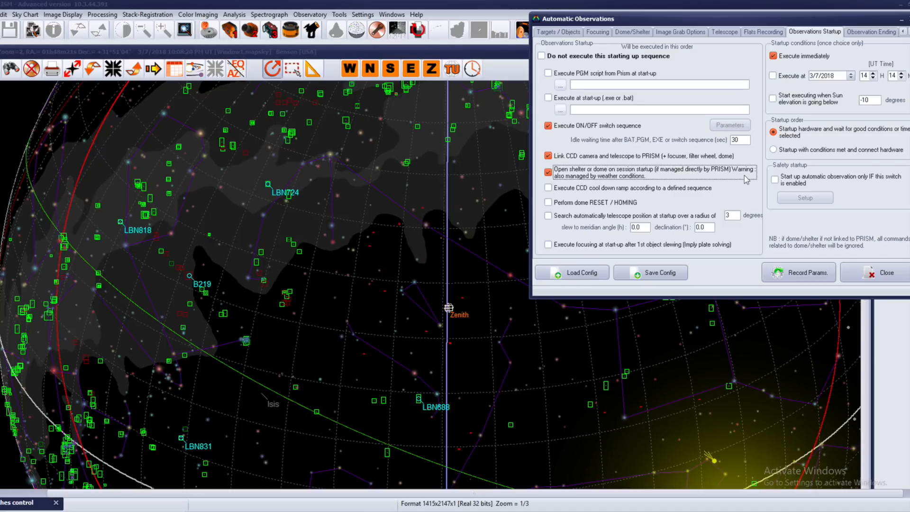
{"action": "left_click", "coordinate": [631, 32]}
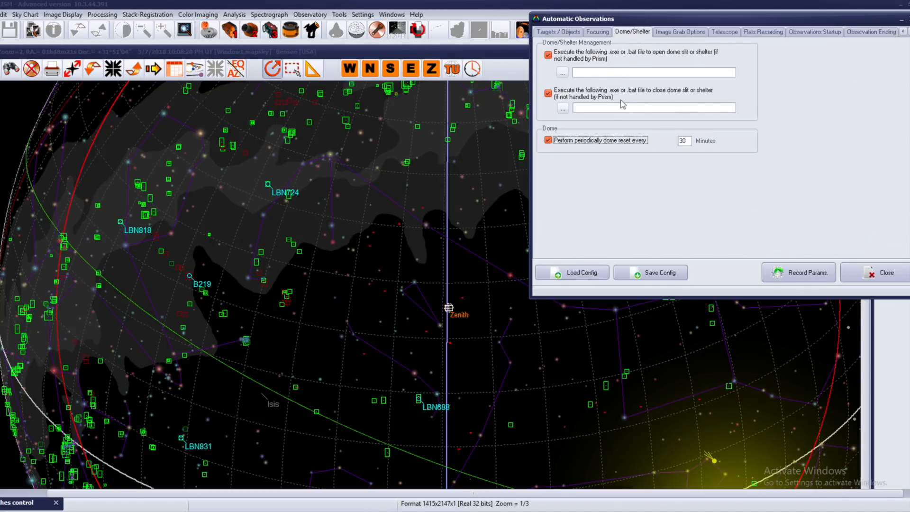
{"action": "left_click", "coordinate": [831, 34]}
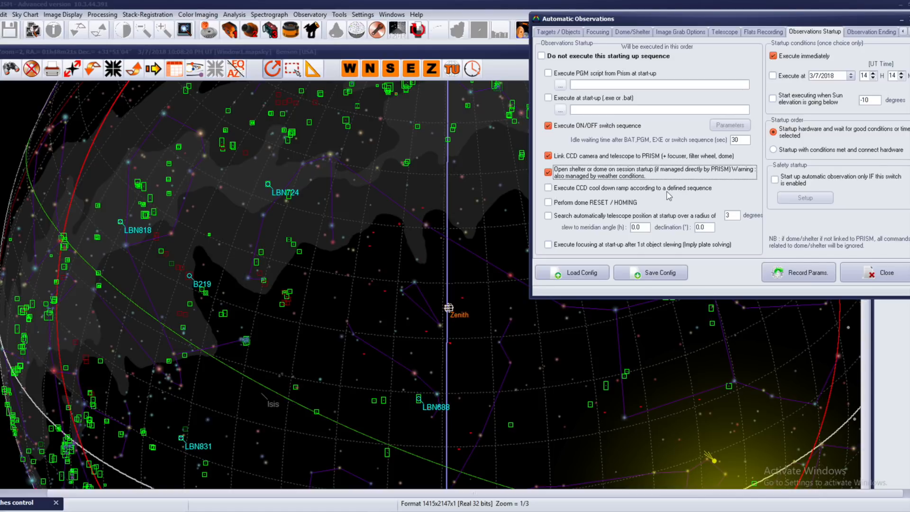
Step: Open the cool-down/warm-up sequence editor from the main camera's temperature settings and review its warm-up and cooling parameters
{"action": "left_click", "coordinate": [230, 32]}
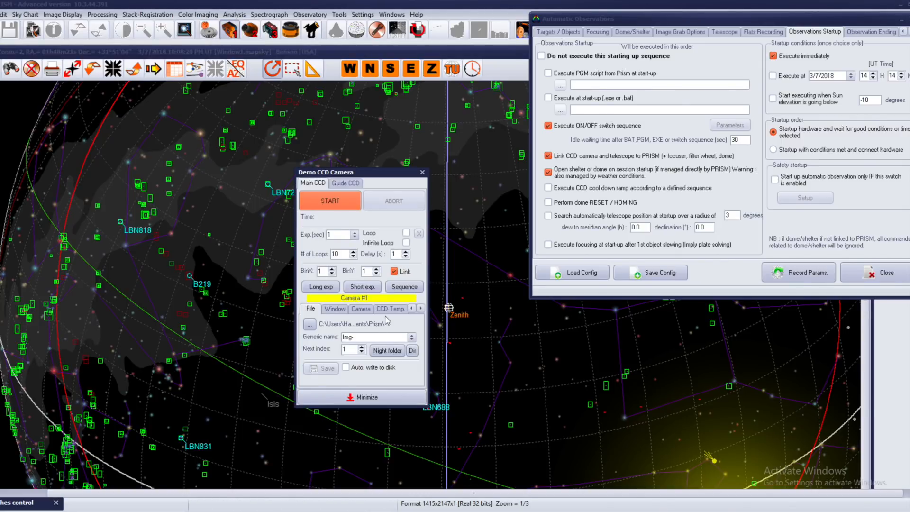
{"action": "left_click", "coordinate": [389, 310]}
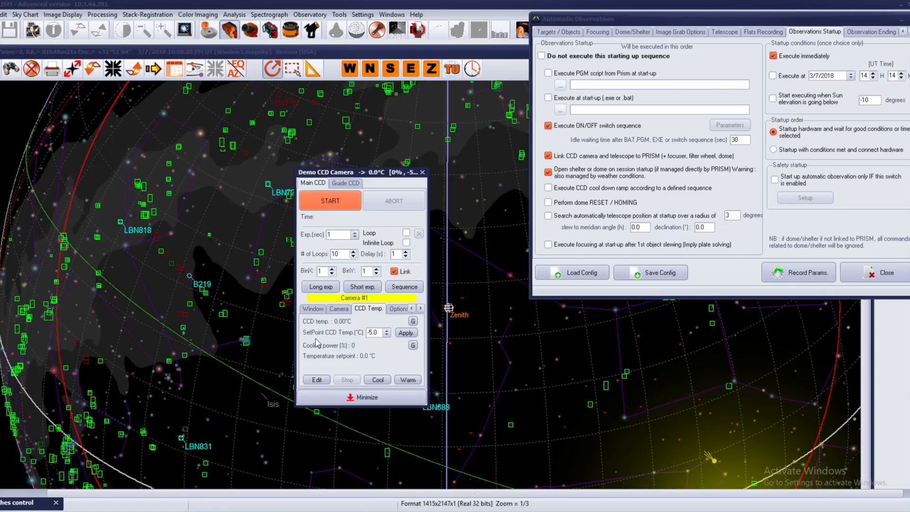
{"action": "left_click", "coordinate": [317, 379]}
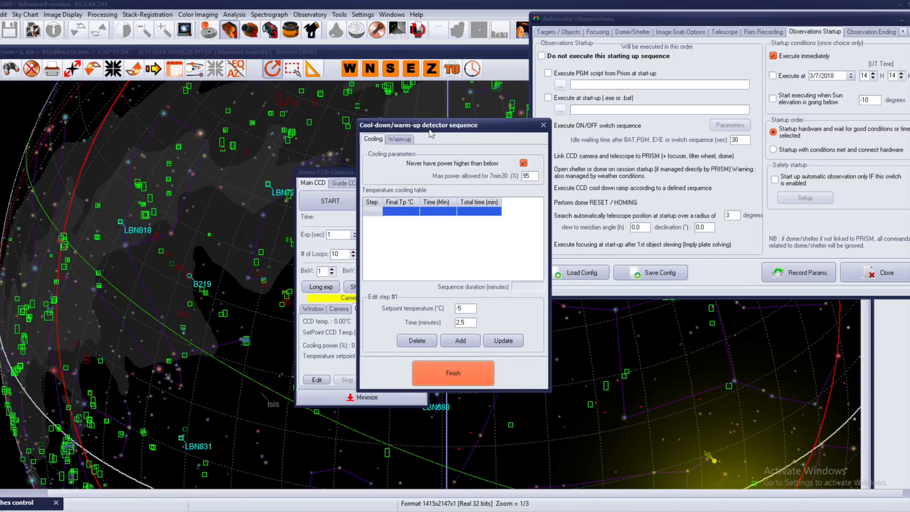
{"action": "left_click", "coordinate": [365, 137]}
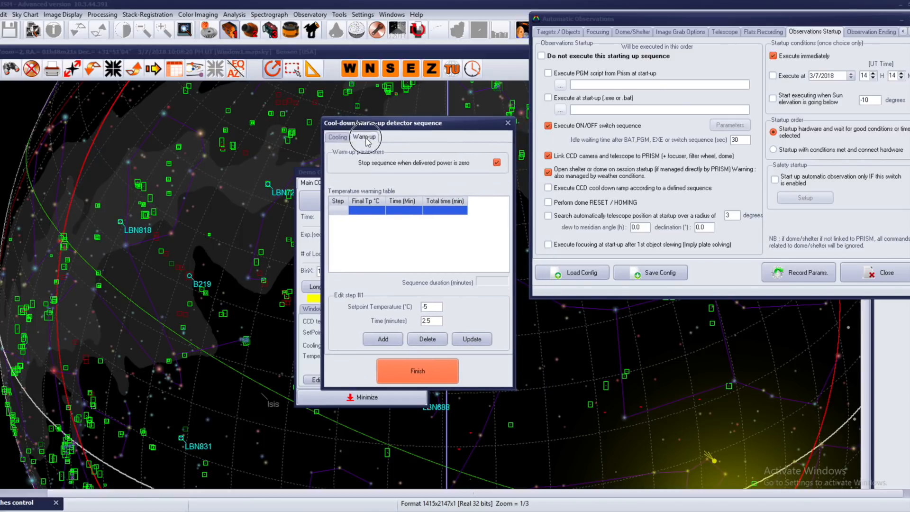
{"action": "left_click", "coordinate": [340, 137]}
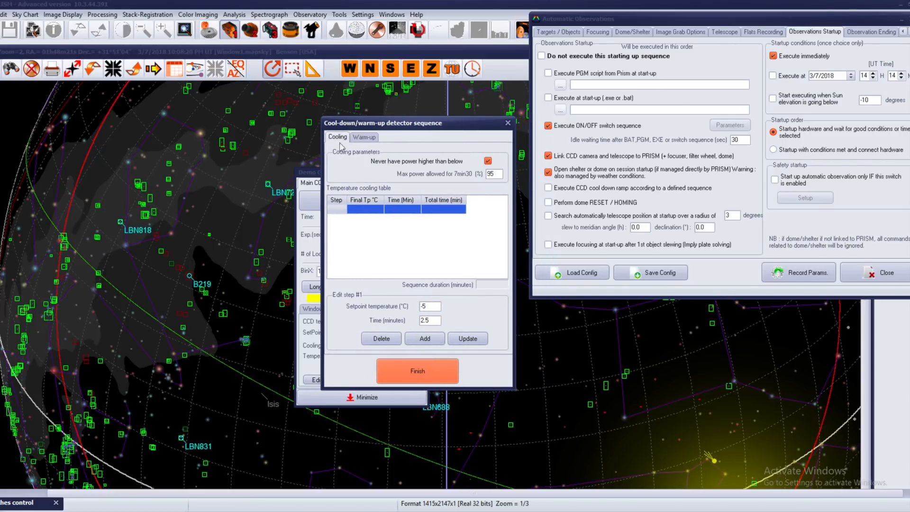
Step: Add a cooling step with a setpoint of -20 °C over 10 minutes and finish the cool-down sequence
{"action": "left_click", "coordinate": [441, 306]}
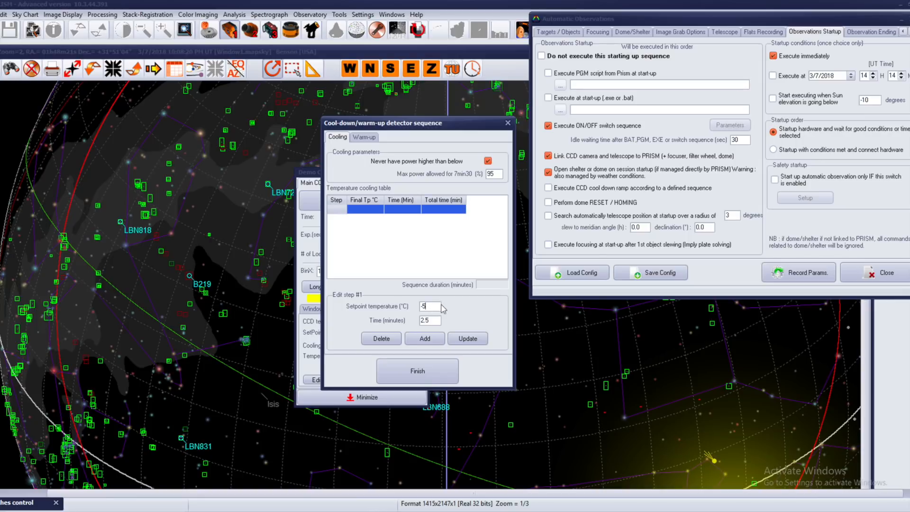
{"action": "type", "text": "20"}
{"action": "key", "text": "Tab"}
{"action": "type", "text": "10"}
{"action": "left_click", "coordinate": [419, 339]}
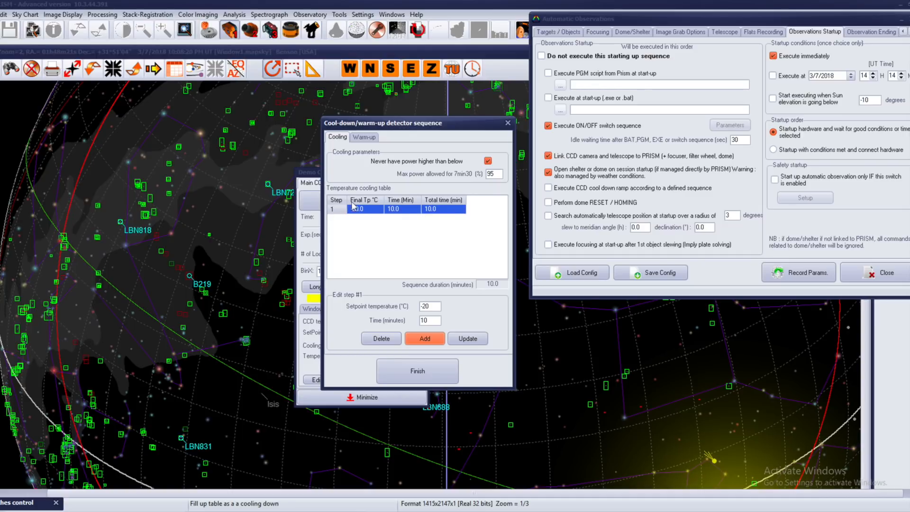
{"action": "left_click", "coordinate": [419, 373]}
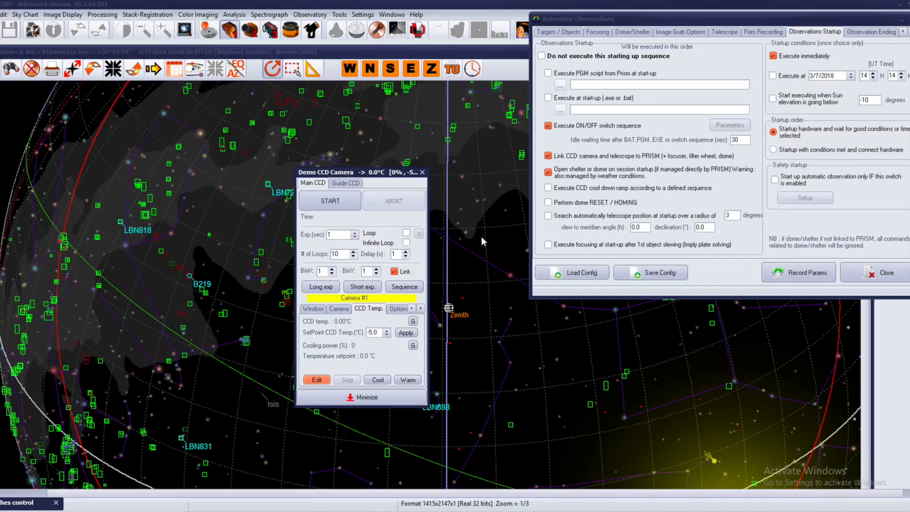
Step: Check the camera's warm-up sequence, then enable the CCD cool-down ramp and dome RESET / HOMING for the observation startup
{"action": "left_click", "coordinate": [317, 380]}
{"action": "left_click", "coordinate": [411, 140]}
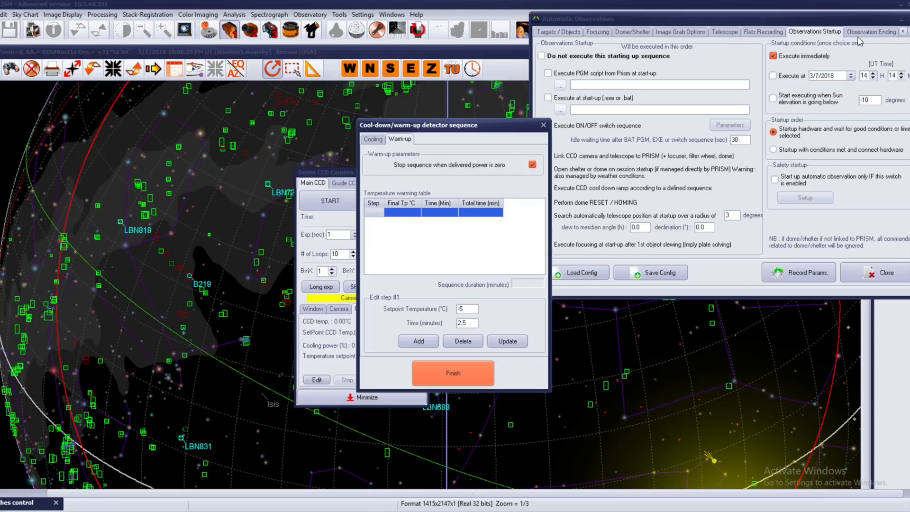
{"action": "left_click", "coordinate": [544, 125]}
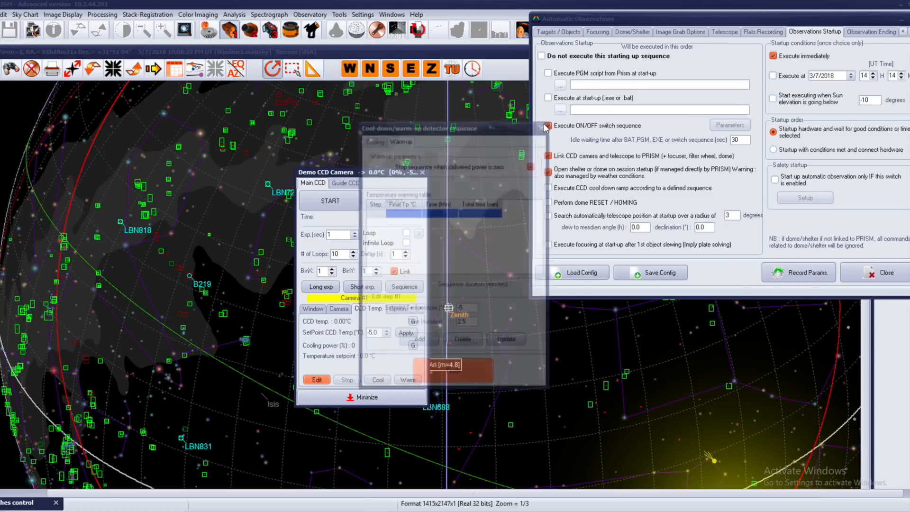
{"action": "left_click", "coordinate": [549, 188]}
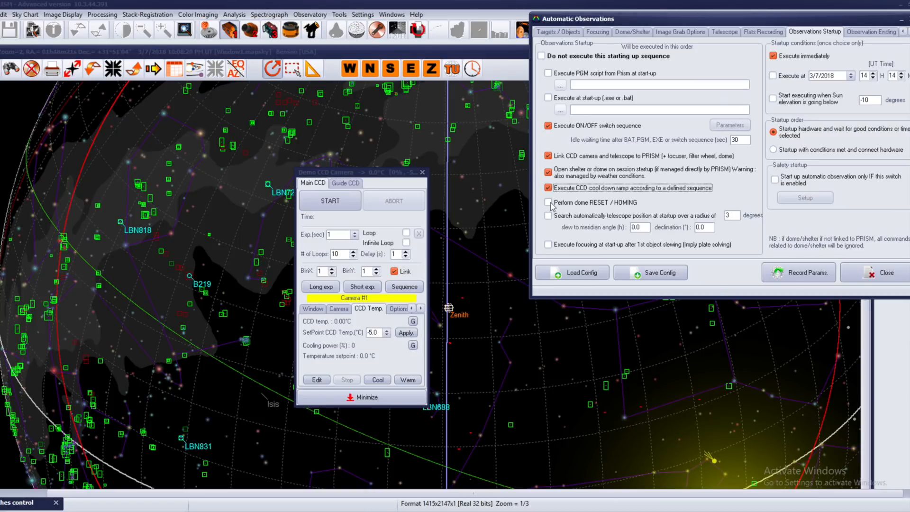
{"action": "left_click", "coordinate": [549, 202]}
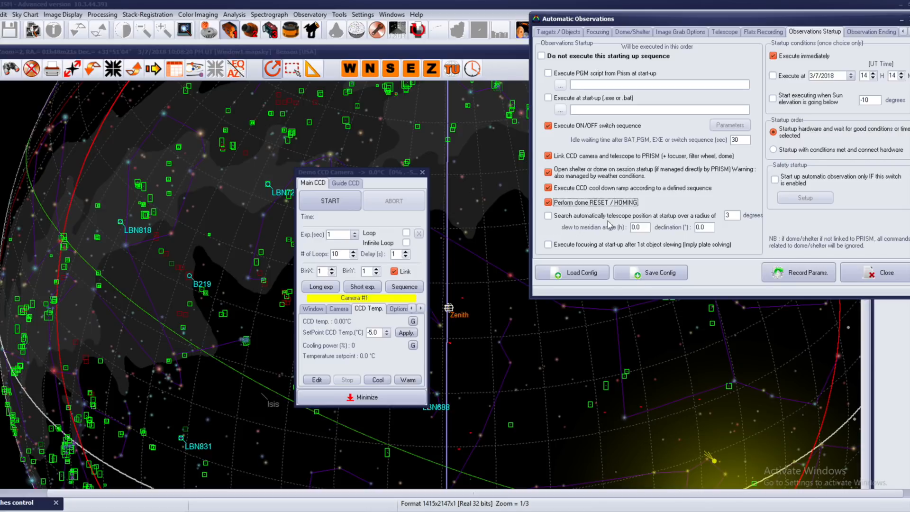
Step: Close the CCD camera window and enable the automatic telescope position search at startup
{"action": "double_click", "coordinate": [731, 215]}
{"action": "left_click", "coordinate": [423, 172]}
{"action": "left_click", "coordinate": [432, 274]}
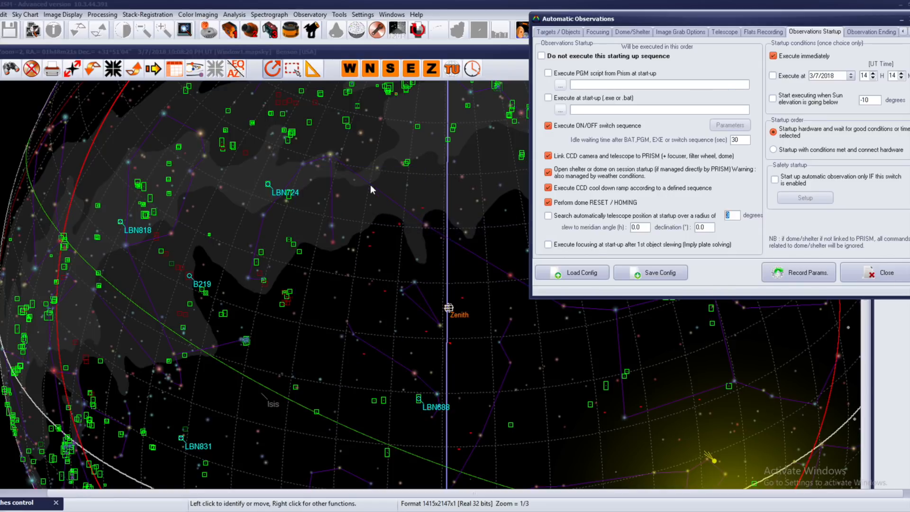
{"action": "scroll", "coordinate": [251, 147], "scroll_direction": "down", "scroll_amount": 1}
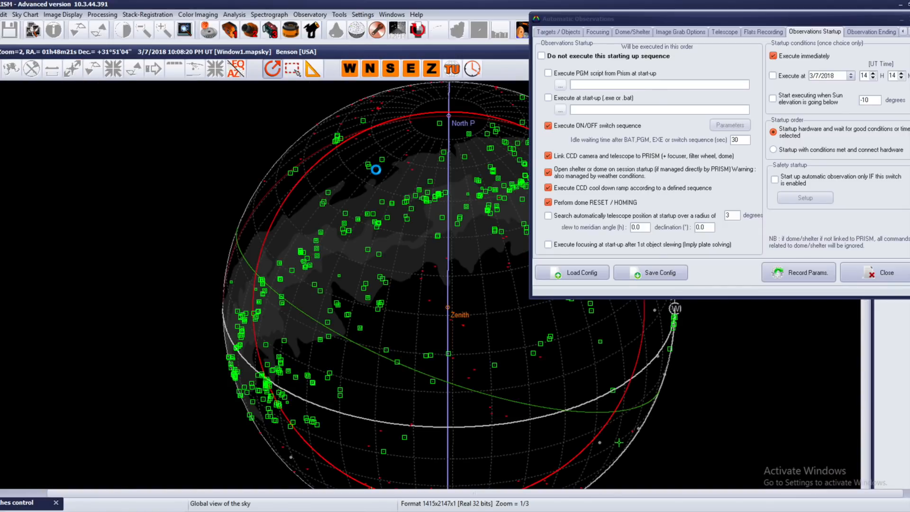
{"action": "left_click_drag", "start_coordinate": [671, 21], "coordinate": [702, 16]}
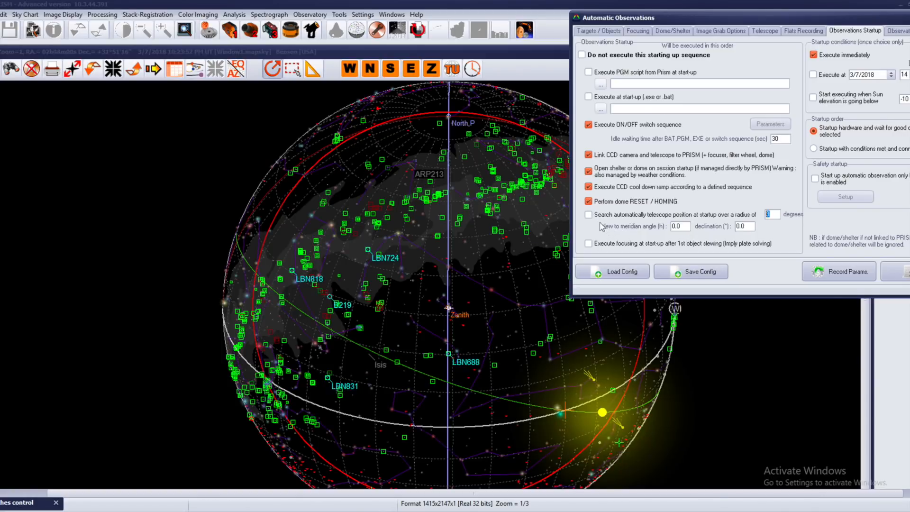
{"action": "left_click", "coordinate": [589, 215]}
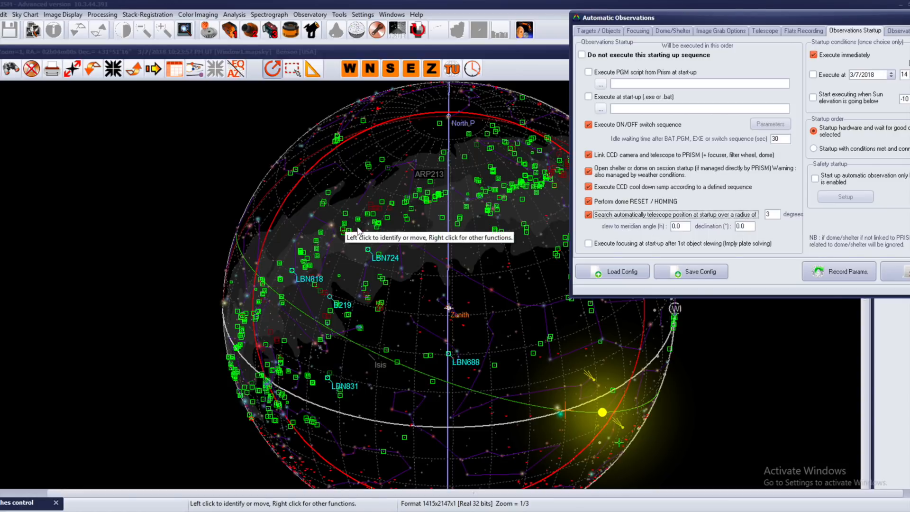
{"action": "left_click_drag", "start_coordinate": [365, 227], "coordinate": [361, 227]}
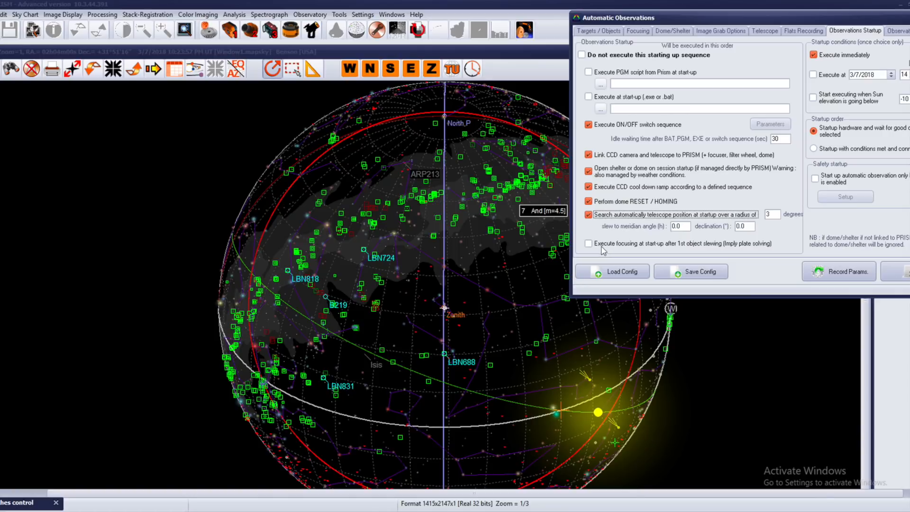
Step: Check the first object, LBN688, in the target list and return to the observation startup options
{"action": "left_click", "coordinate": [615, 34]}
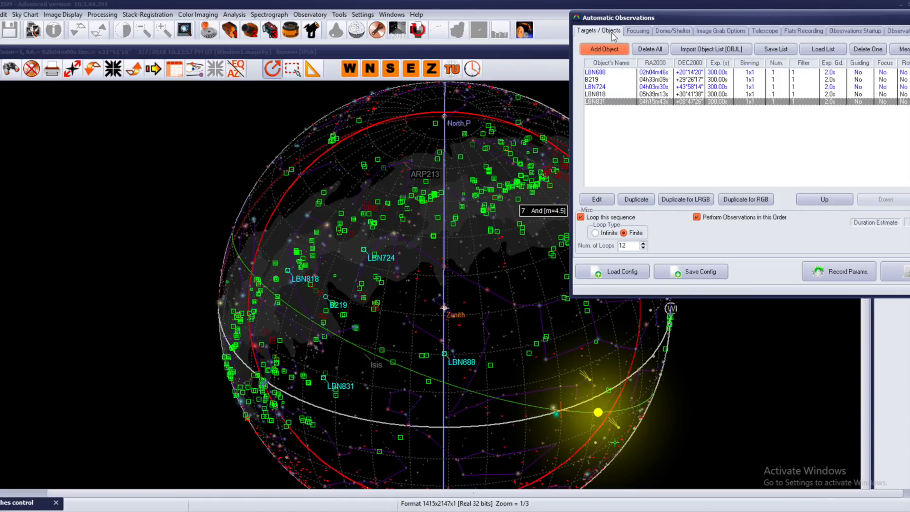
{"action": "left_click", "coordinate": [613, 71]}
{"action": "left_click_drag", "start_coordinate": [637, 19], "coordinate": [560, 20]}
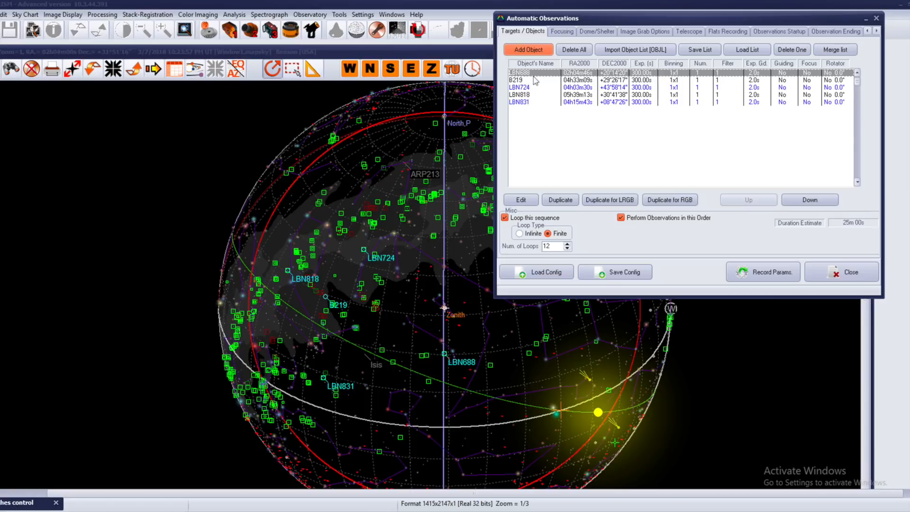
{"action": "left_click", "coordinate": [782, 29]}
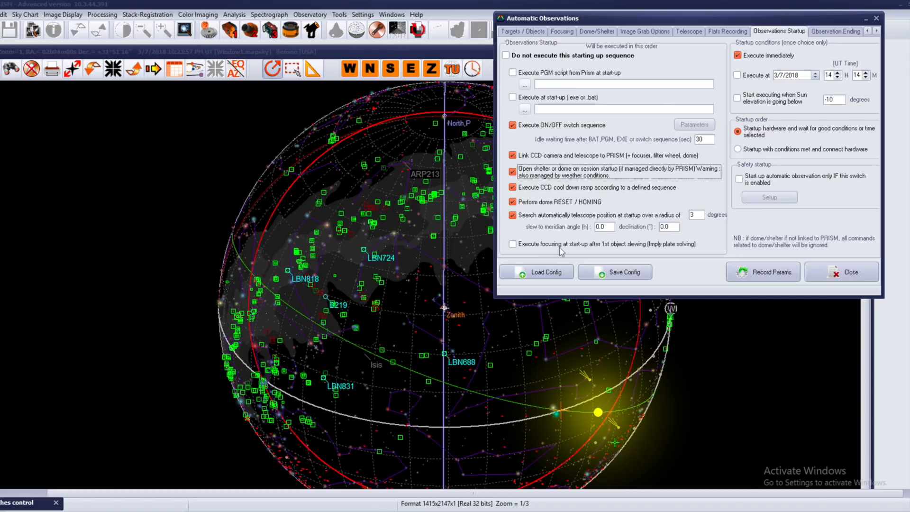
{"action": "left_click_drag", "start_coordinate": [667, 19], "coordinate": [658, 20]}
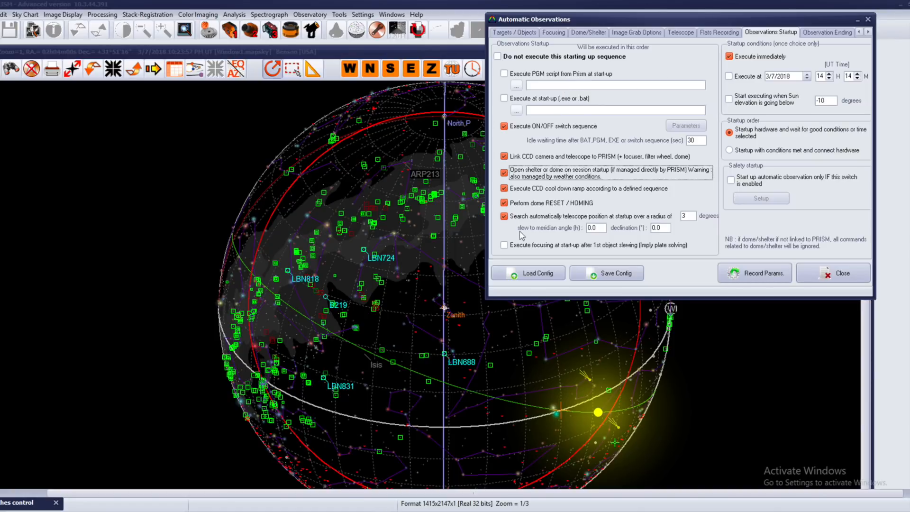
Step: Set the startup condition to start executing when the Sun elevation goes below -15 degrees
{"action": "left_click", "coordinate": [730, 76]}
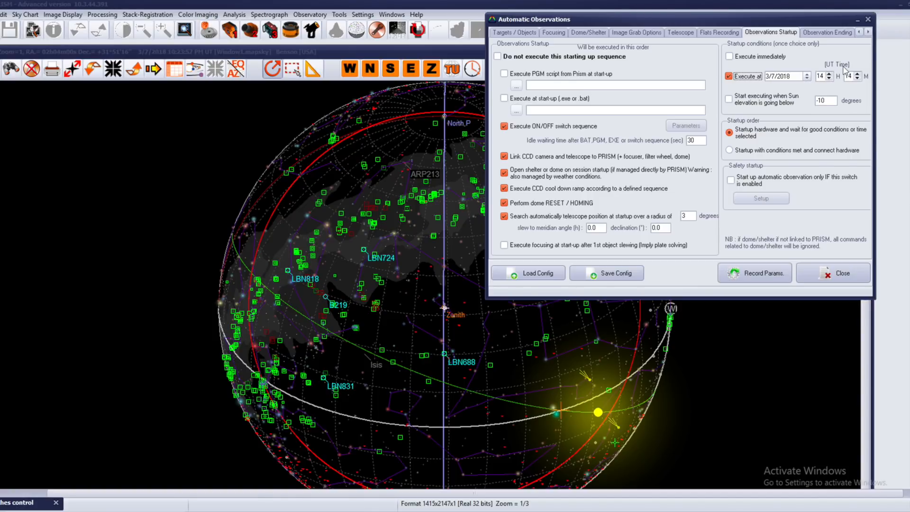
{"action": "left_click", "coordinate": [729, 99]}
{"action": "left_click", "coordinate": [832, 101]}
{"action": "type", "text": "5"}
{"action": "double_click", "coordinate": [818, 101]}
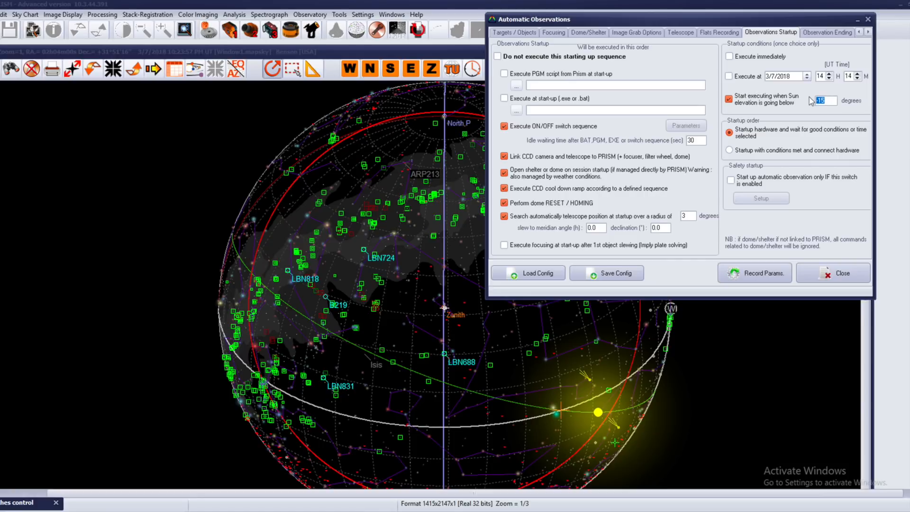
Step: Select startup with conditions met and connect hardware, and switch the start condition to execution at a set date and time
{"action": "left_click", "coordinate": [738, 150]}
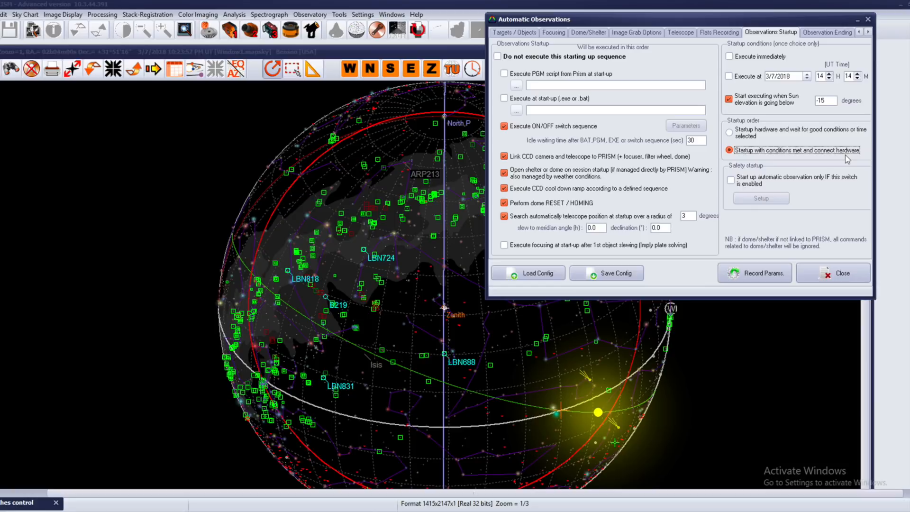
{"action": "double_click", "coordinate": [829, 100]}
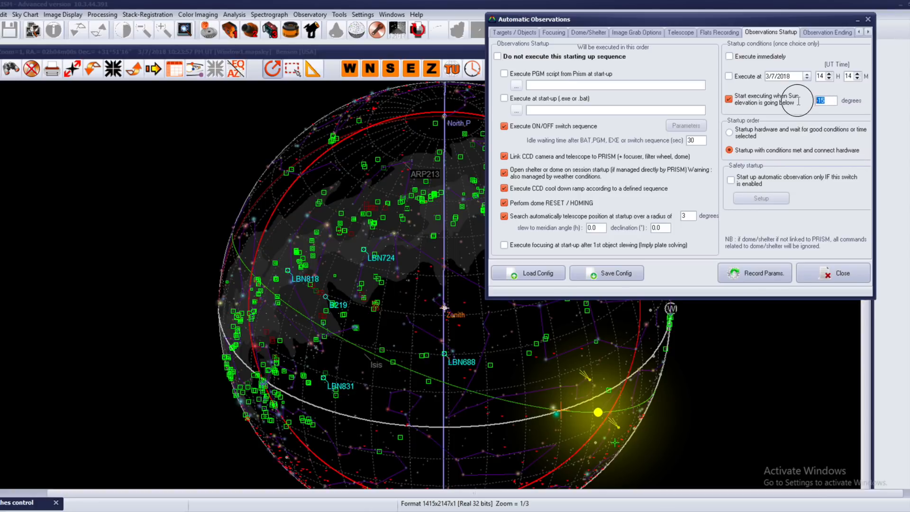
{"action": "left_click", "coordinate": [729, 77]}
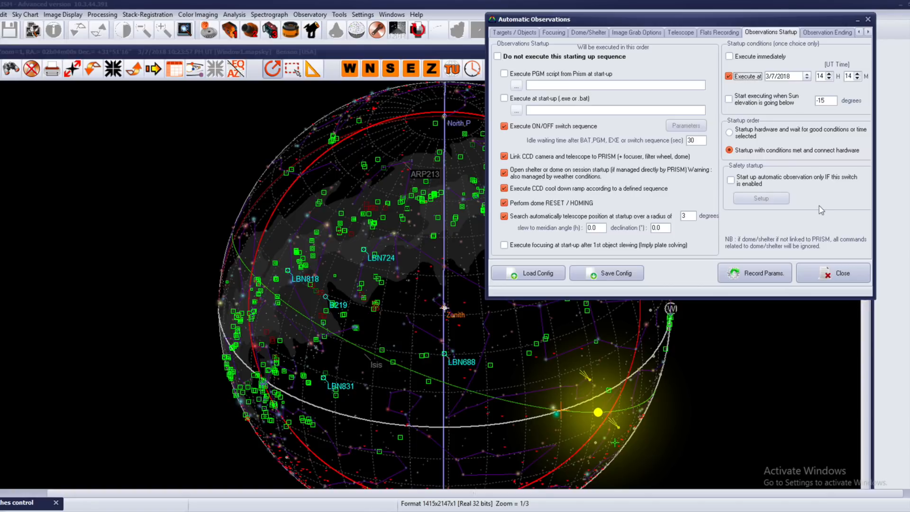
Step: Enable the safety startup switch condition and assign Switch Simulator as its ASCOM system type
{"action": "left_click", "coordinate": [730, 181]}
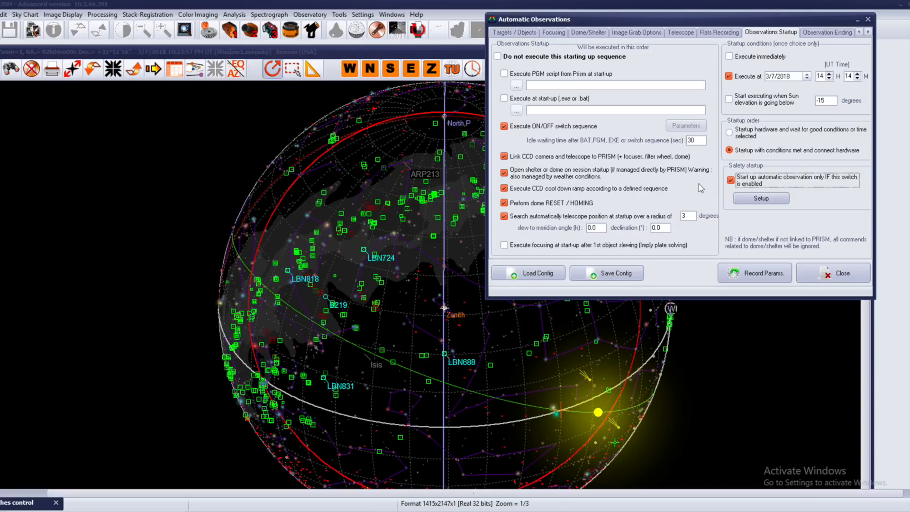
{"action": "left_click", "coordinate": [761, 198]}
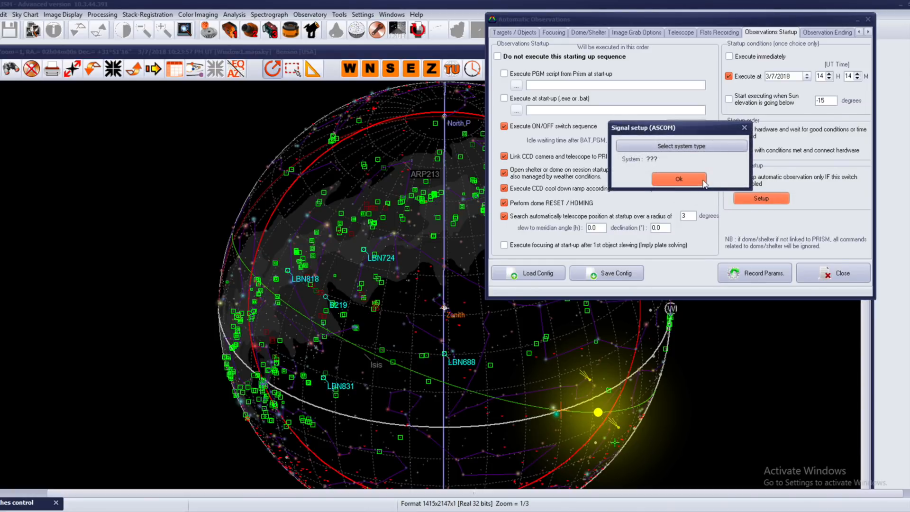
{"action": "left_click", "coordinate": [681, 146]}
{"action": "left_click", "coordinate": [464, 256]}
{"action": "left_click", "coordinate": [429, 273]}
{"action": "left_click", "coordinate": [515, 281]}
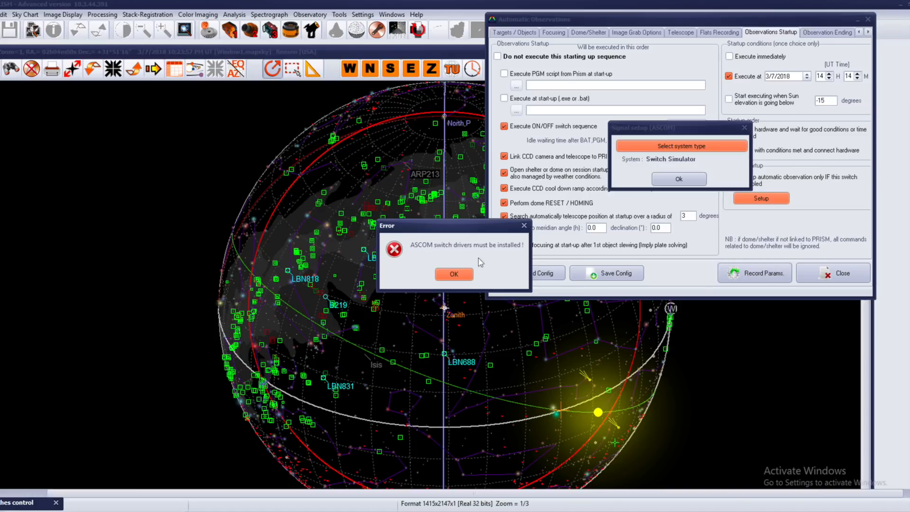
{"action": "left_click", "coordinate": [449, 276]}
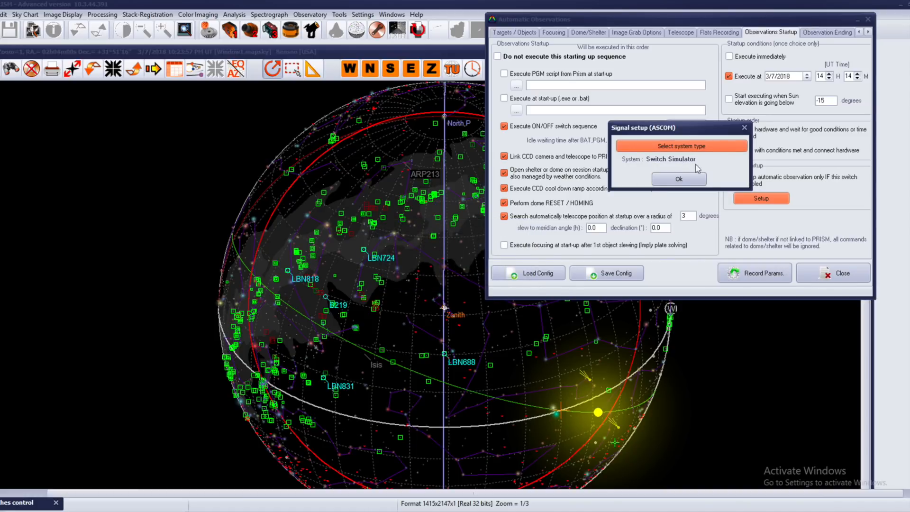
{"action": "left_click", "coordinate": [683, 178]}
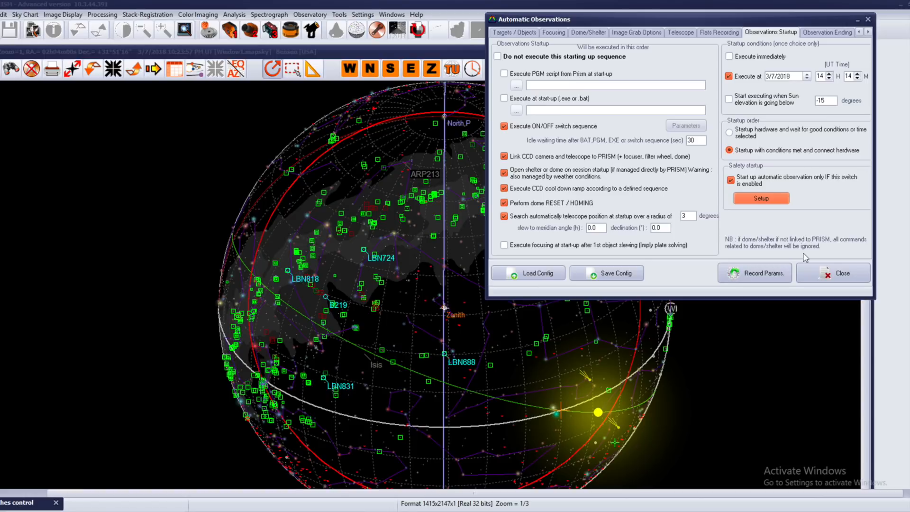
Step: Enable the use of cloud sensor data to pause and resume observations in the image grab options
{"action": "left_click", "coordinate": [637, 32]}
{"action": "left_click", "coordinate": [608, 239]}
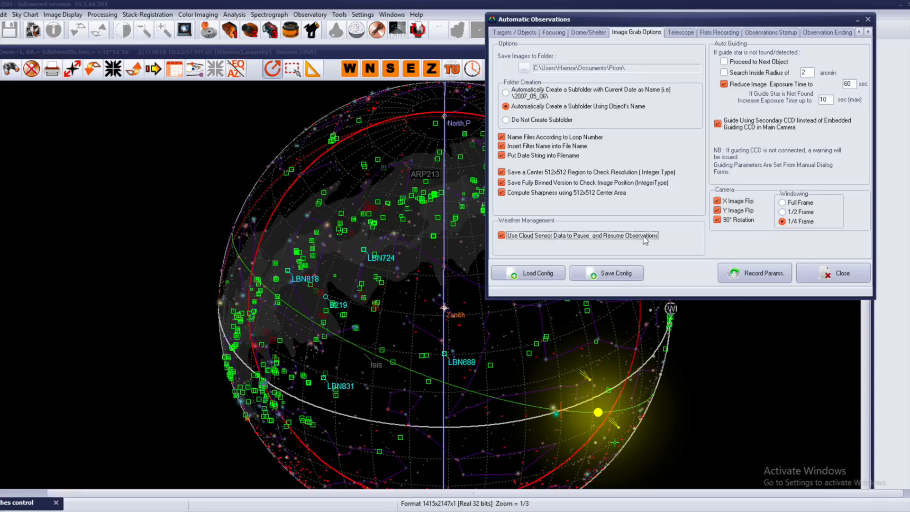
{"action": "left_click", "coordinate": [772, 33]}
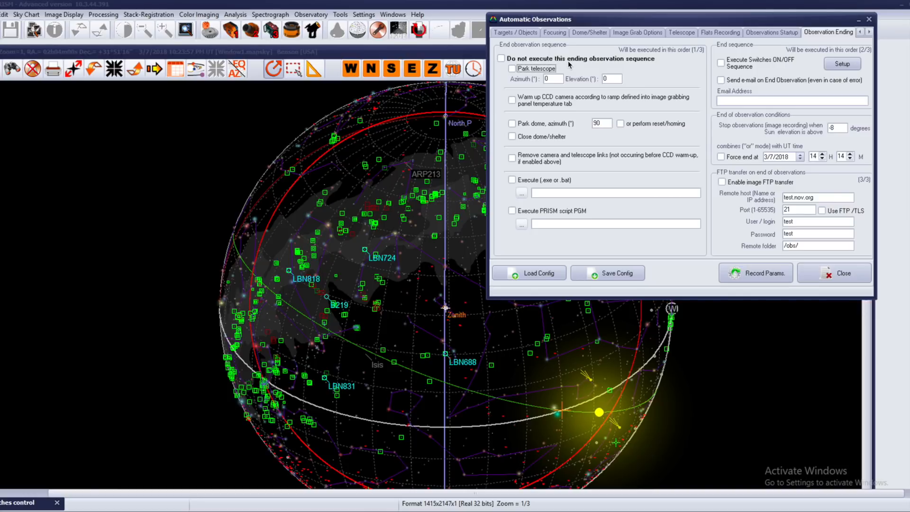
Step: In the ending sequence, enable telescope parking at azimuth 90° and the CCD camera warm-up ramp
{"action": "left_click", "coordinate": [501, 58]}
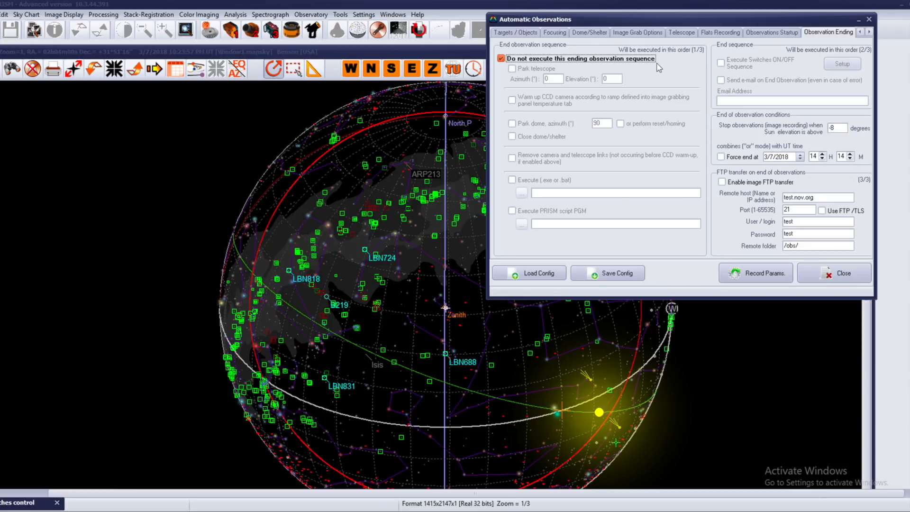
{"action": "left_click", "coordinate": [642, 60]}
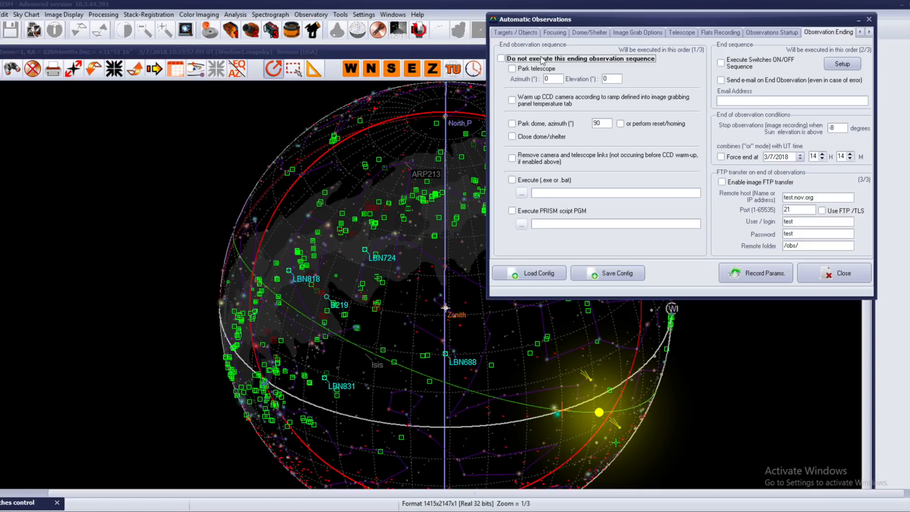
{"action": "left_click", "coordinate": [525, 69]}
{"action": "key", "text": "Tab"}
{"action": "type", "text": "90"}
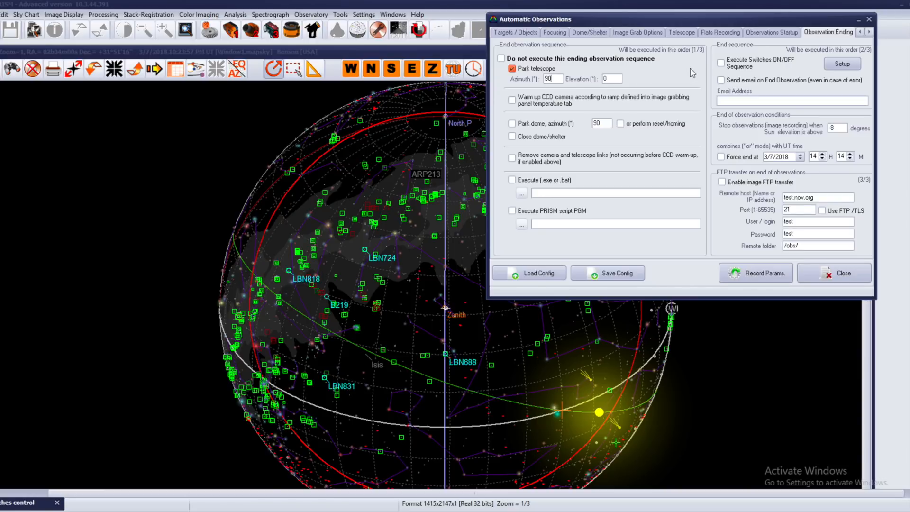
{"action": "left_click", "coordinate": [513, 100]}
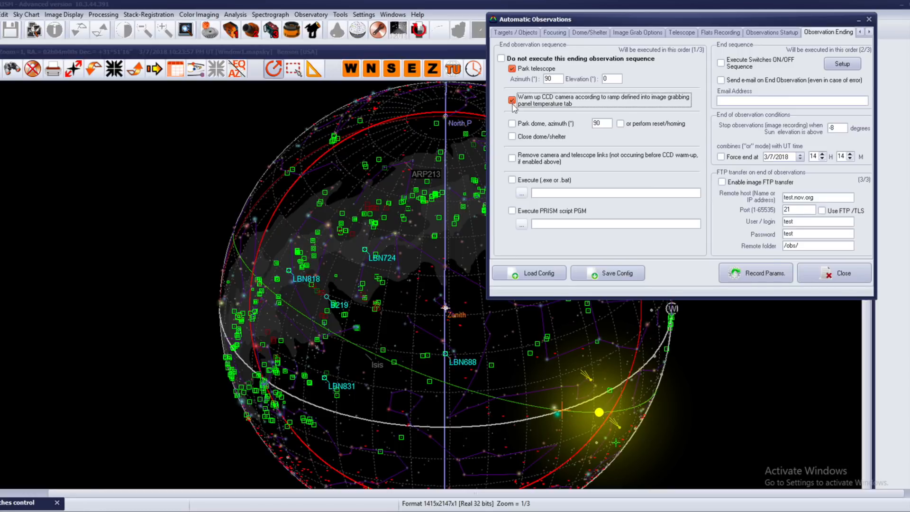
Step: Enable dome parking at azimuth 90°, dome/shelter closing and removal of the camera and telescope links in the ending sequence
{"action": "left_click", "coordinate": [513, 124]}
{"action": "key", "text": "Tab"}
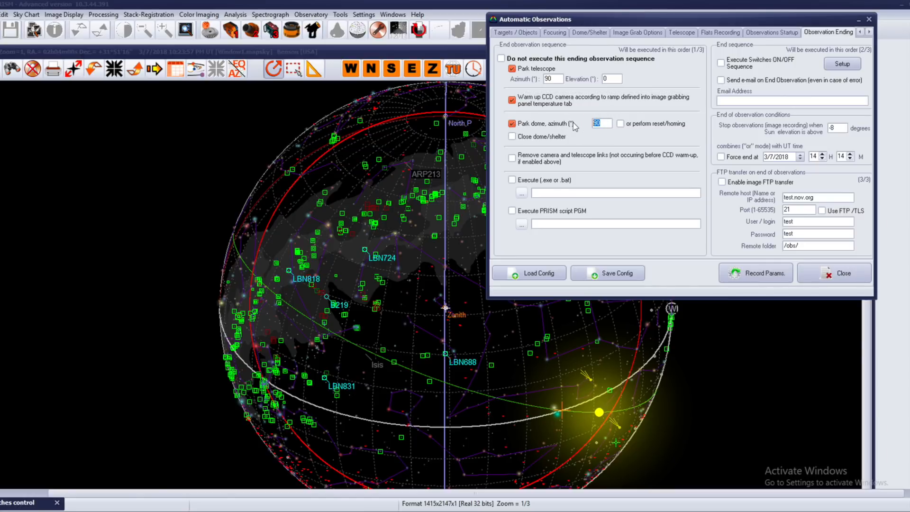
{"action": "left_click", "coordinate": [619, 124]}
{"action": "left_click", "coordinate": [536, 125]}
{"action": "double_click", "coordinate": [608, 124]}
{"action": "left_click", "coordinate": [512, 137]}
{"action": "left_click", "coordinate": [513, 159]}
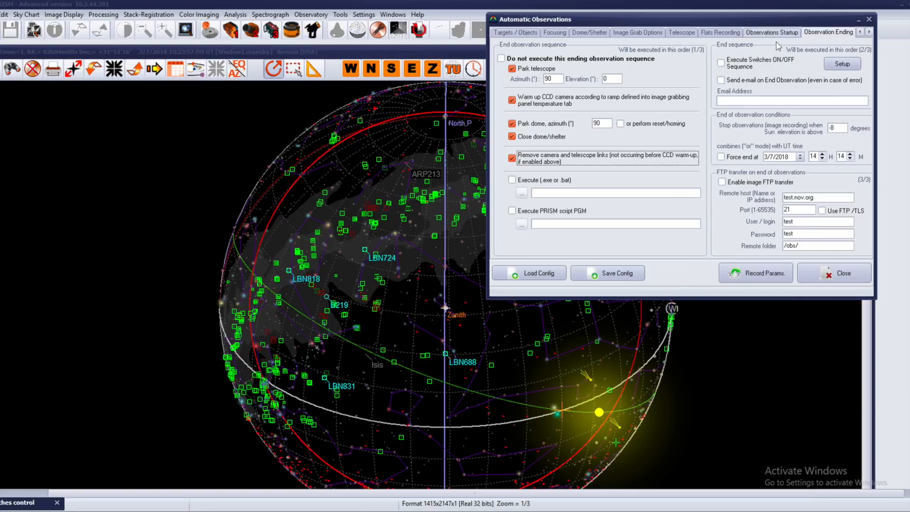
Step: Add a Power-Off action for the CCD switch to the end-of-observation switch sequence
{"action": "left_click", "coordinate": [843, 64]}
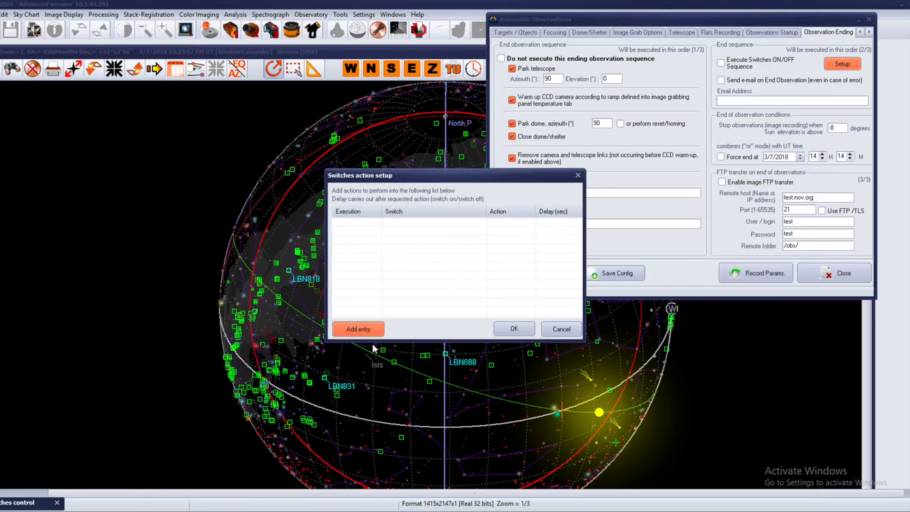
{"action": "left_click", "coordinate": [359, 329]}
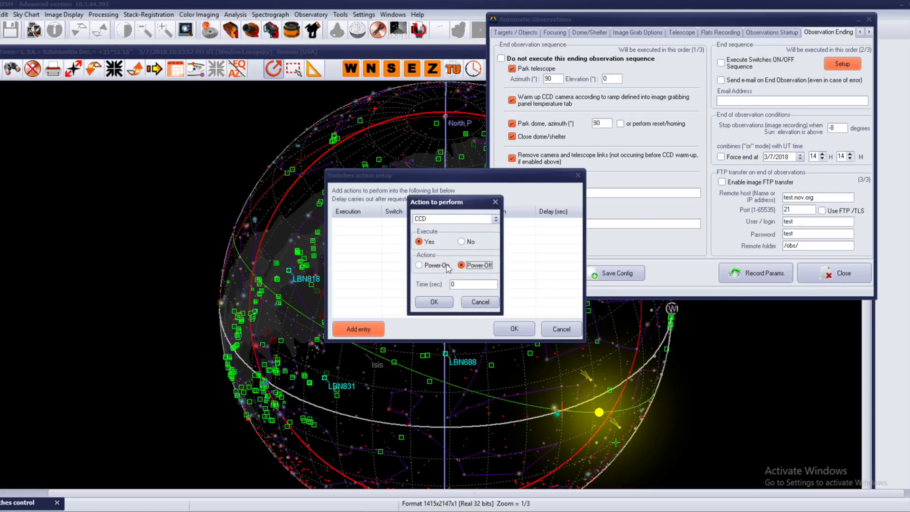
{"action": "left_click", "coordinate": [434, 302]}
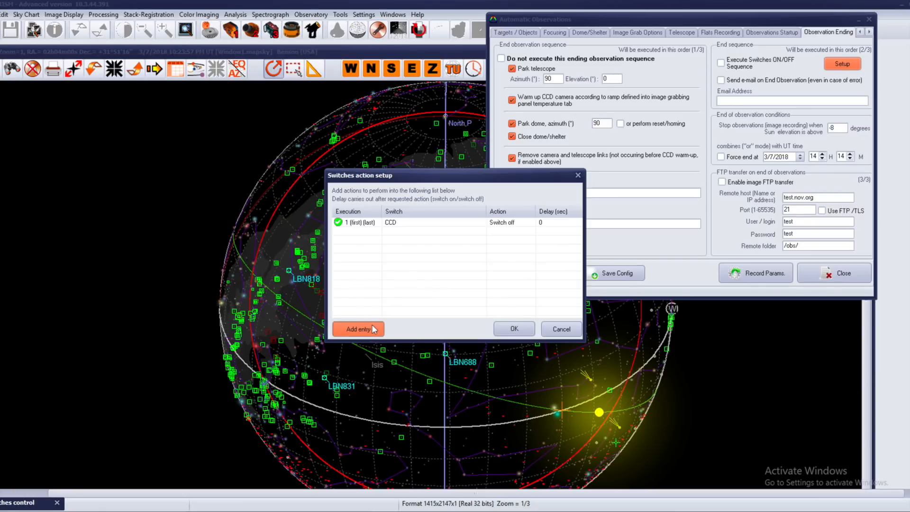
Step: Add a Power-Off action for the Focuser switch with a 10-second delay to the ending switch sequence
{"action": "left_click", "coordinate": [339, 328]}
{"action": "left_click", "coordinate": [425, 221]}
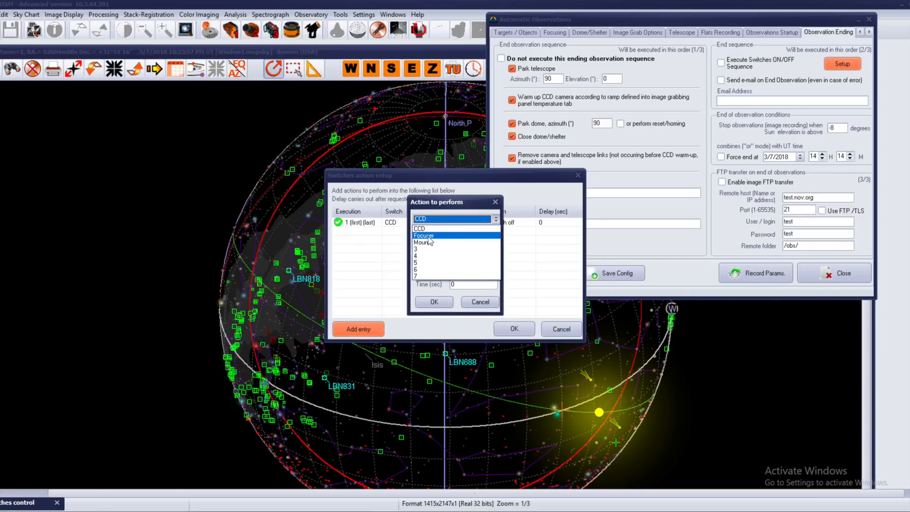
{"action": "left_click", "coordinate": [446, 236]}
{"action": "left_click_drag", "start_coordinate": [462, 287], "coordinate": [430, 289]}
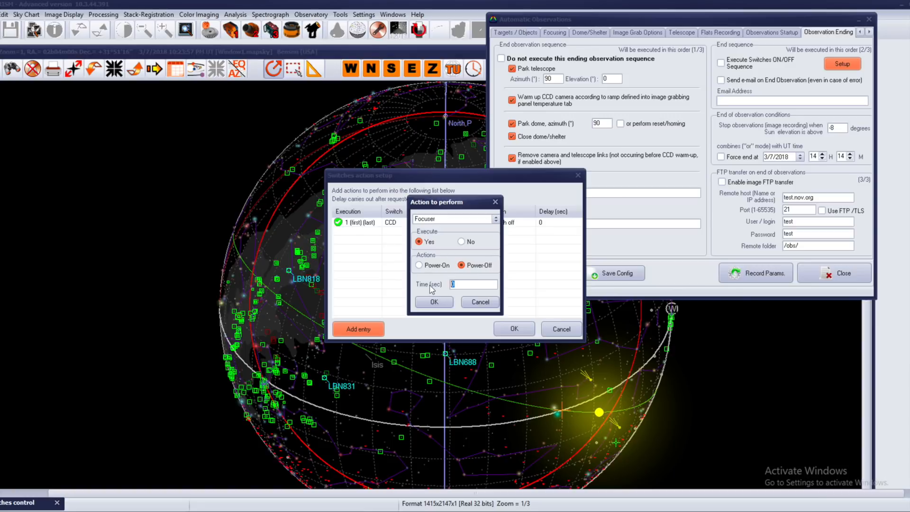
{"action": "left_click", "coordinate": [434, 302]}
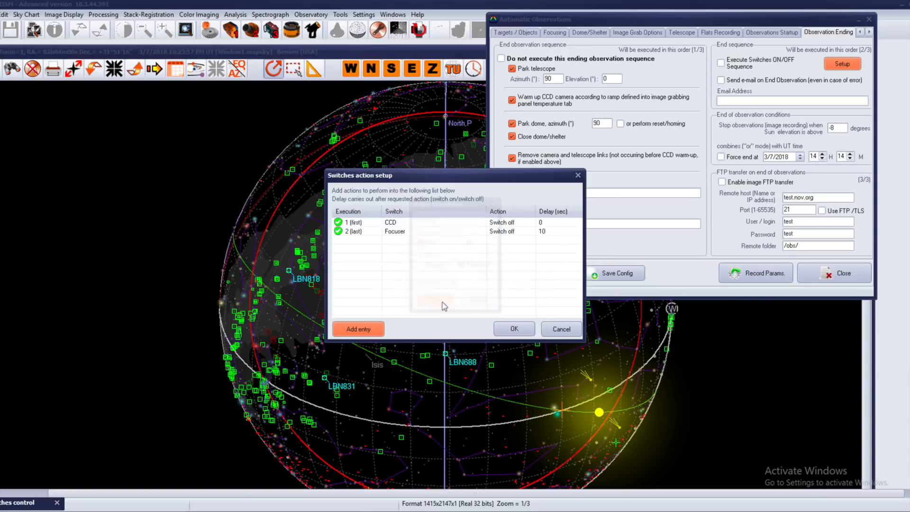
Step: Add a Power-Off action for the Mount switch with a 10-second delay and enable the switches ON/OFF sequence at observation end
{"action": "left_click", "coordinate": [359, 329]}
{"action": "left_click", "coordinate": [450, 219]}
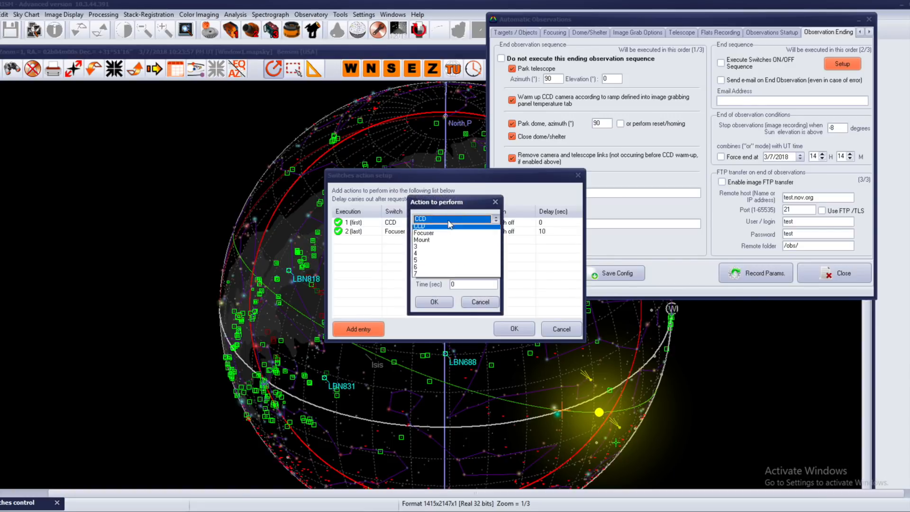
{"action": "left_click", "coordinate": [443, 245]}
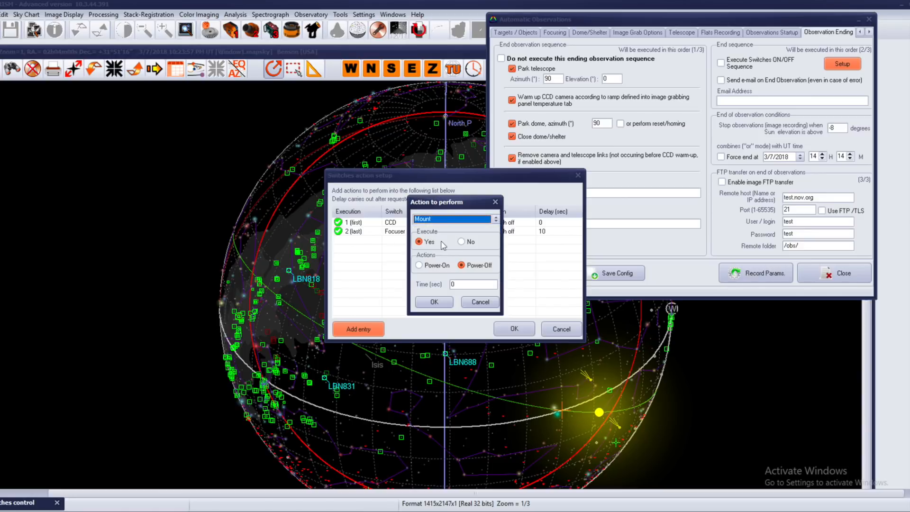
{"action": "double_click", "coordinate": [459, 283]}
{"action": "type", "text": "10"}
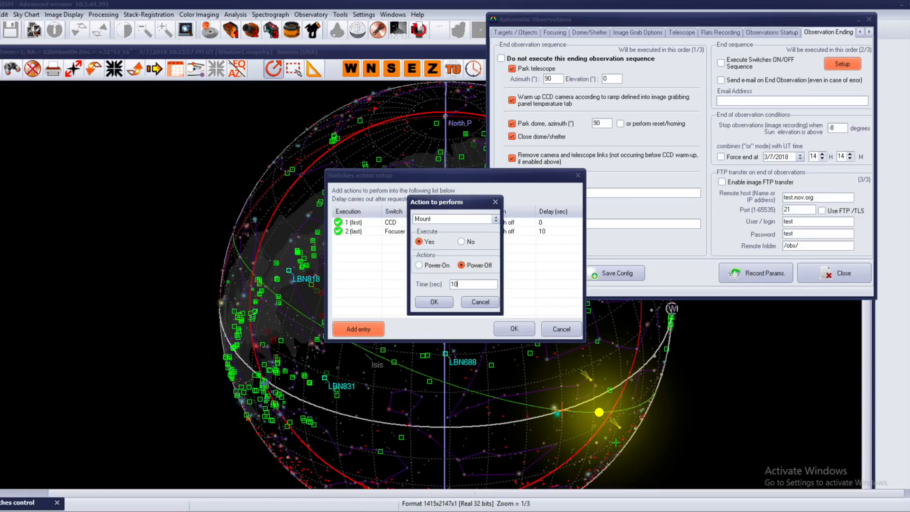
{"action": "left_click", "coordinate": [434, 302]}
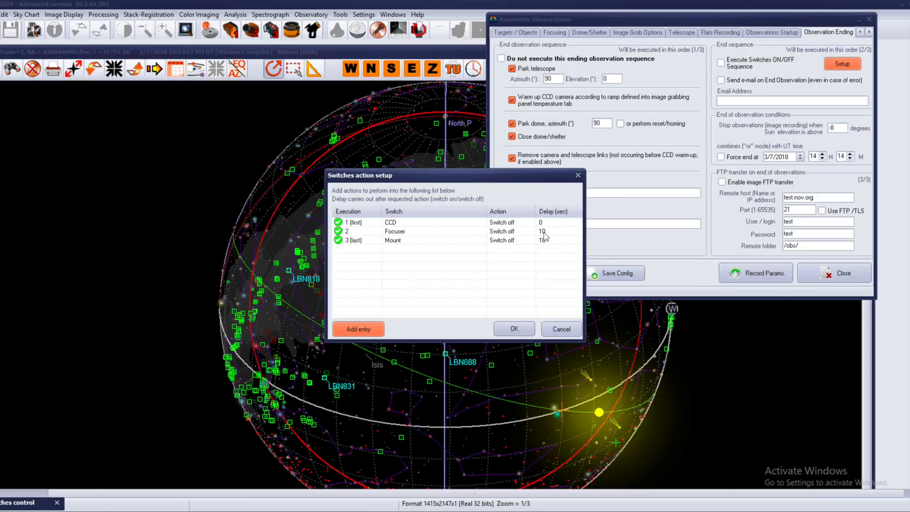
{"action": "left_click", "coordinate": [514, 329]}
{"action": "left_click", "coordinate": [722, 63]}
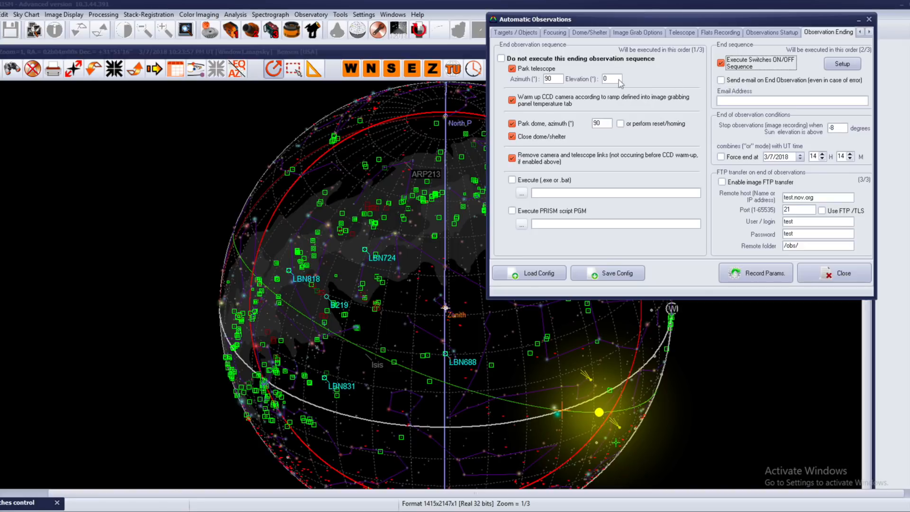
Step: Review the Internet and e-mail server options in the software settings
{"action": "left_click", "coordinate": [371, 17]}
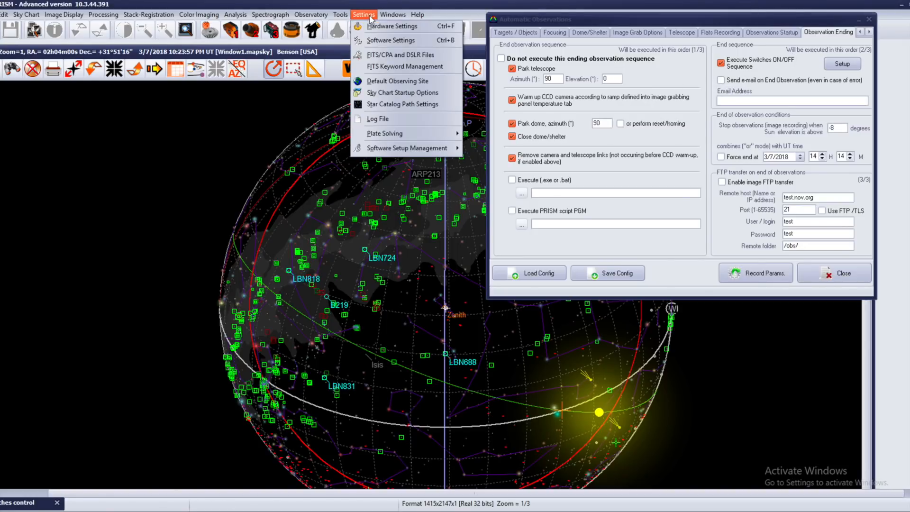
{"action": "left_click", "coordinate": [406, 41]}
{"action": "left_click_drag", "start_coordinate": [423, 118], "coordinate": [315, 102]}
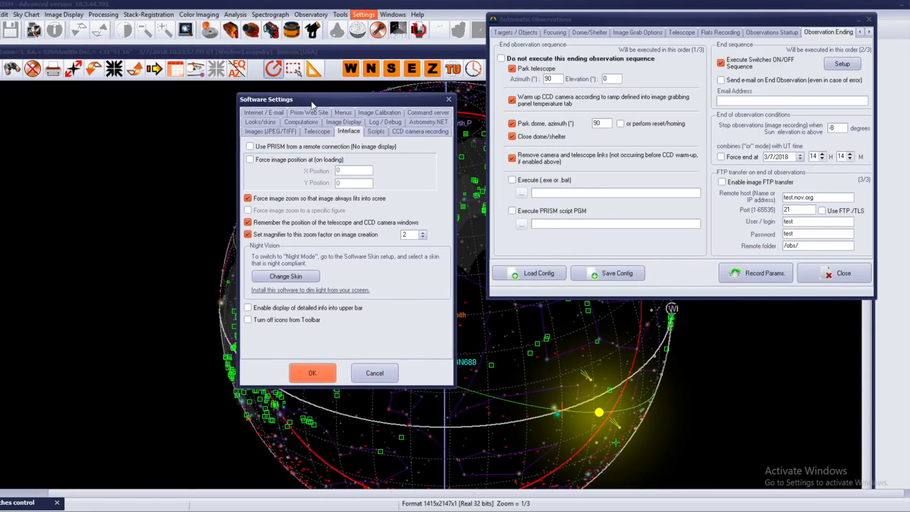
{"action": "left_click", "coordinate": [282, 112]}
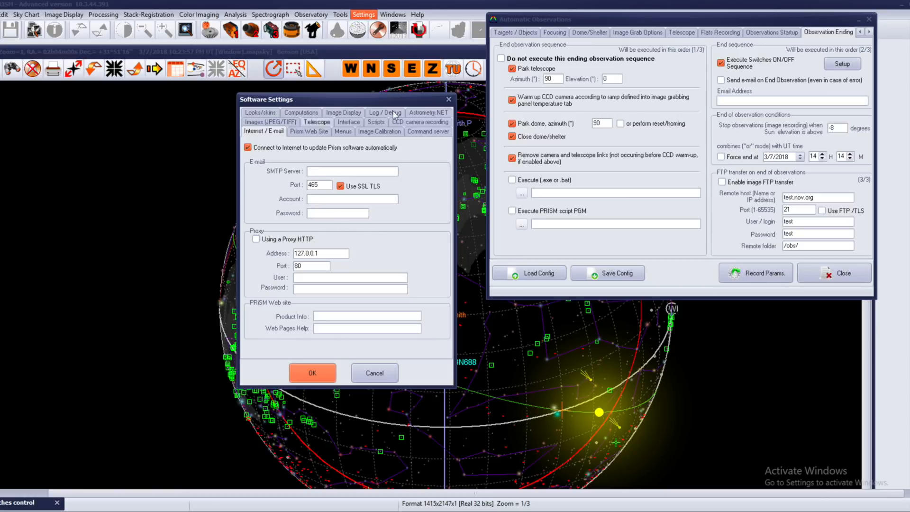
{"action": "left_click", "coordinate": [312, 373]}
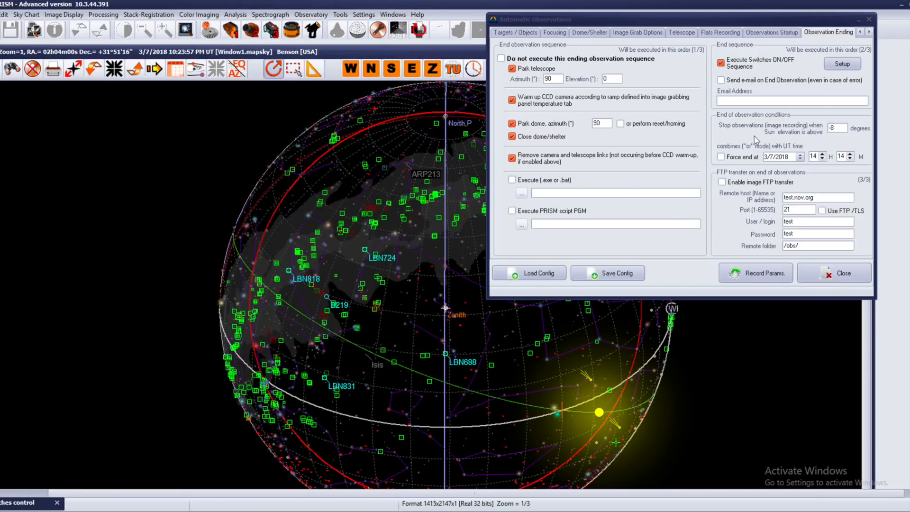
Step: Set the Sun elevation limit for stopping observations to -15 degrees and enable the forced end time
{"action": "left_click", "coordinate": [736, 101]}
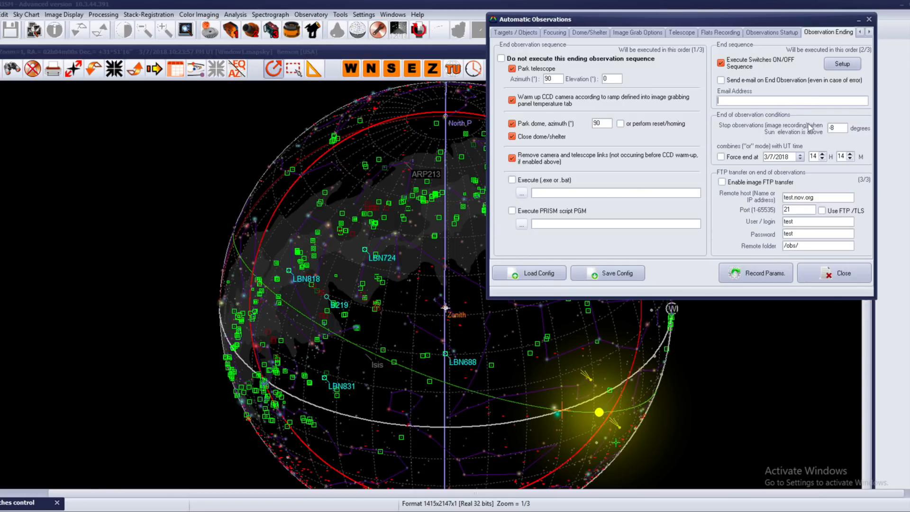
{"action": "key", "text": "Tab"}
{"action": "type", "text": "-1"}
{"action": "left_click", "coordinate": [722, 158]}
Step: Check the image saving folder in the image grab options and enable FTP/TLS for the end-of-observation transfer
{"action": "left_click", "coordinate": [633, 34]}
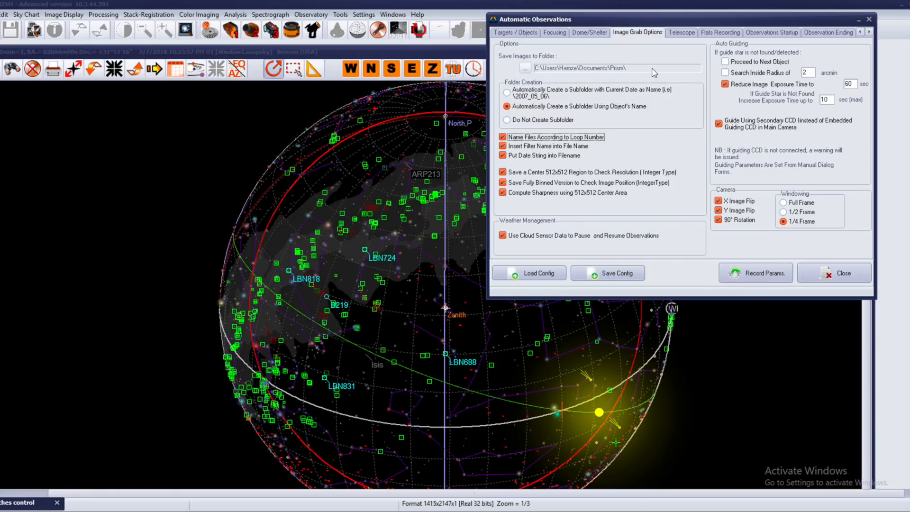
{"action": "left_click", "coordinate": [832, 33]}
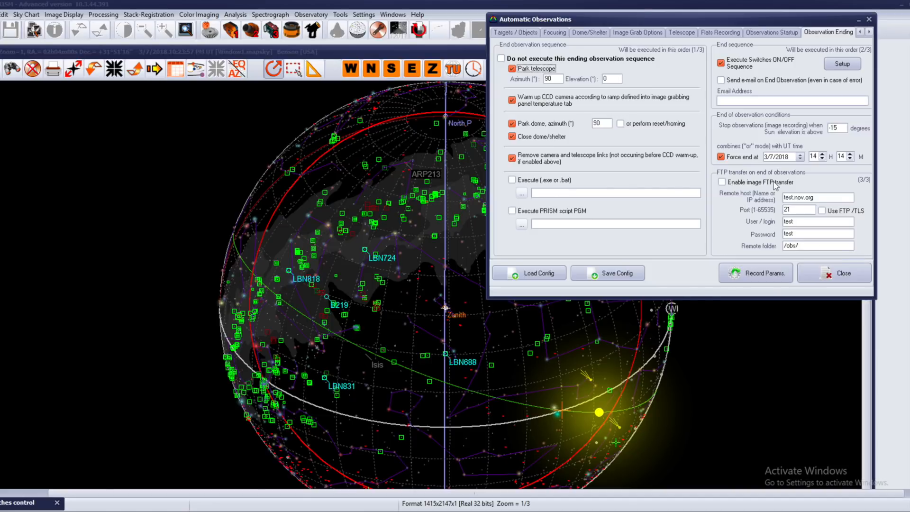
{"action": "left_click", "coordinate": [822, 210]}
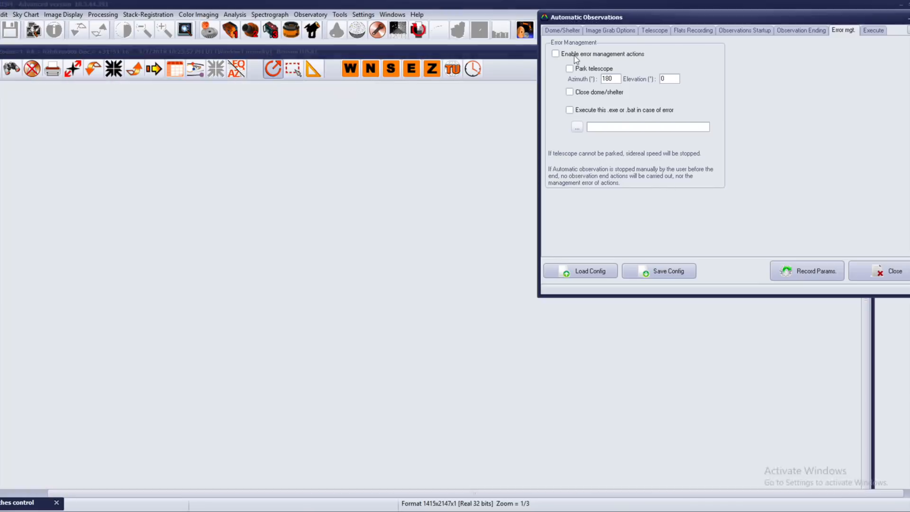
Step: Enable error management with telescope parking at azimuth 90°, dome/shelter closing and execution of an .exe or .bat file
{"action": "left_click", "coordinate": [555, 54]}
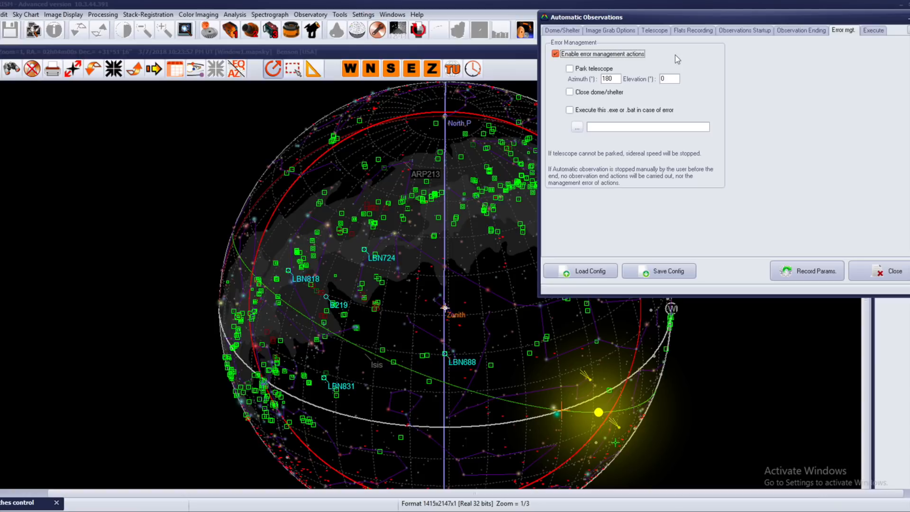
{"action": "left_click", "coordinate": [570, 69]}
{"action": "key", "text": "Tab"}
{"action": "type", "text": "90"}
{"action": "left_click", "coordinate": [570, 93]}
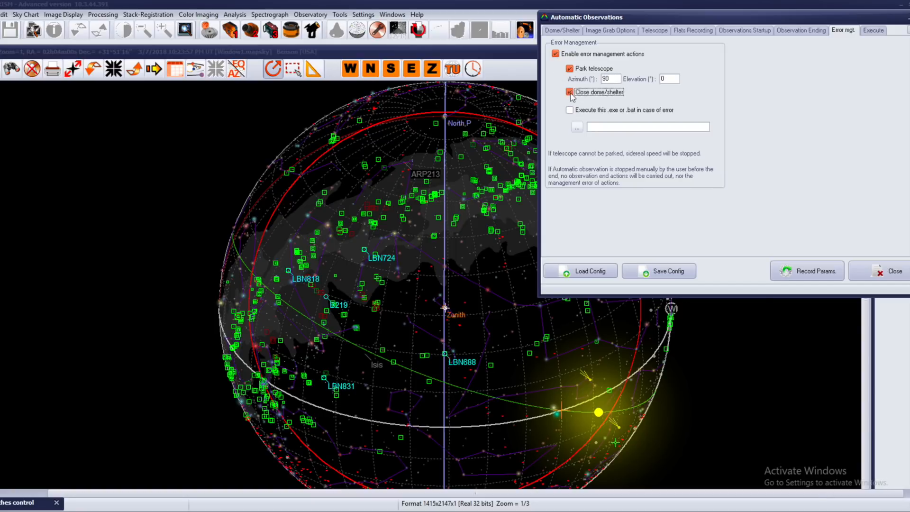
{"action": "left_click", "coordinate": [570, 111]}
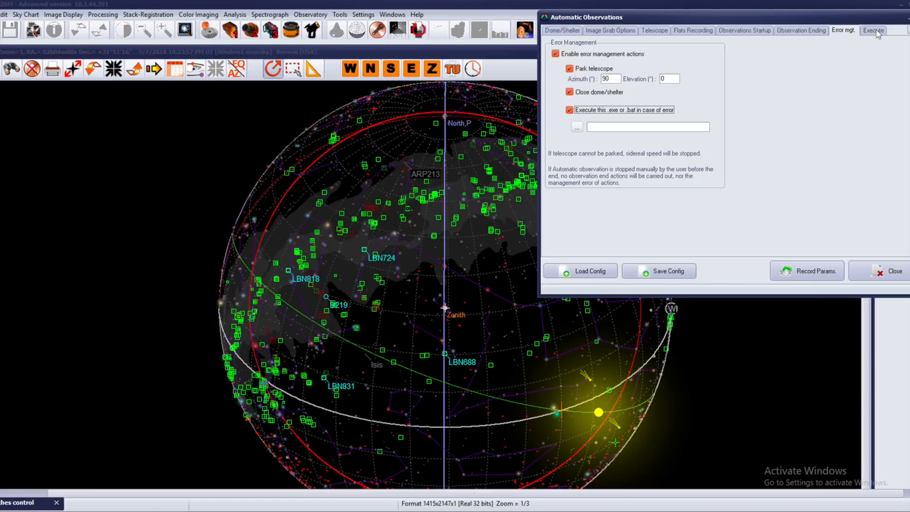
Step: Open the log folder from the execution page and look through the Prism documents folder
{"action": "left_click", "coordinate": [878, 31]}
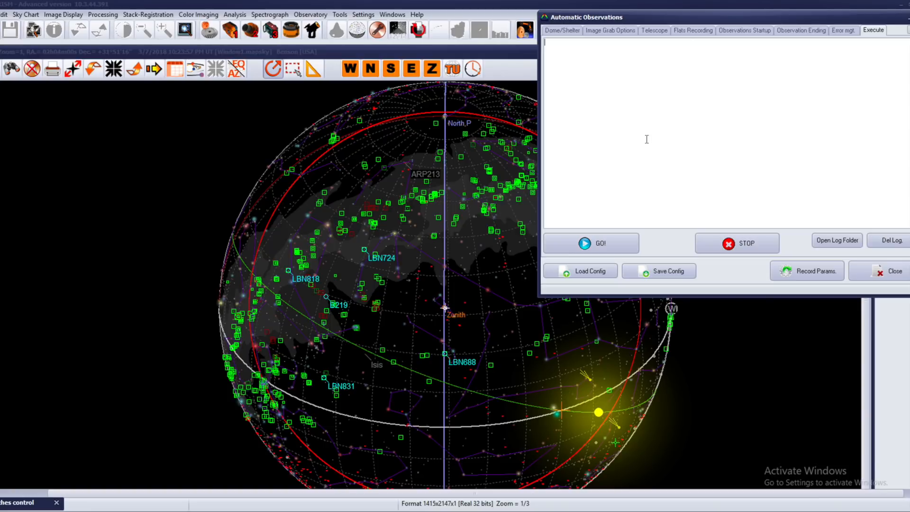
{"action": "left_click", "coordinate": [851, 244]}
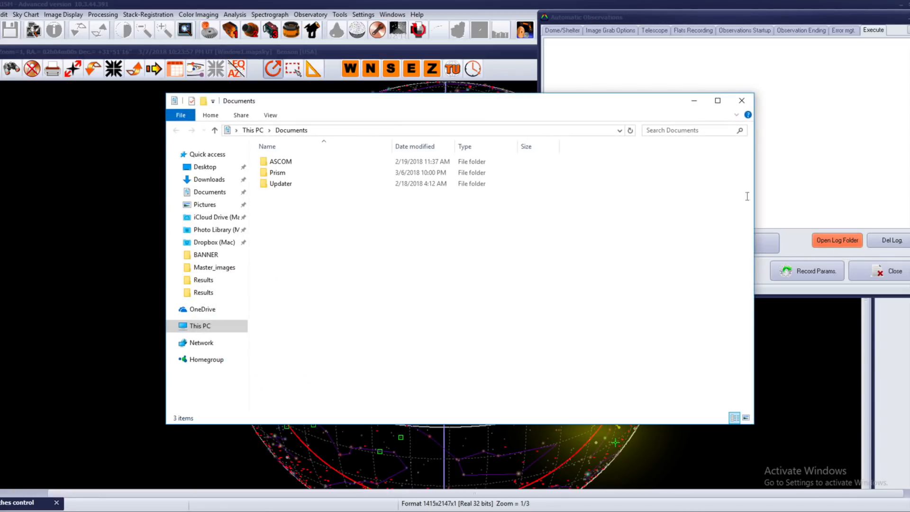
{"action": "left_click", "coordinate": [337, 173]}
{"action": "double_click", "coordinate": [337, 173]}
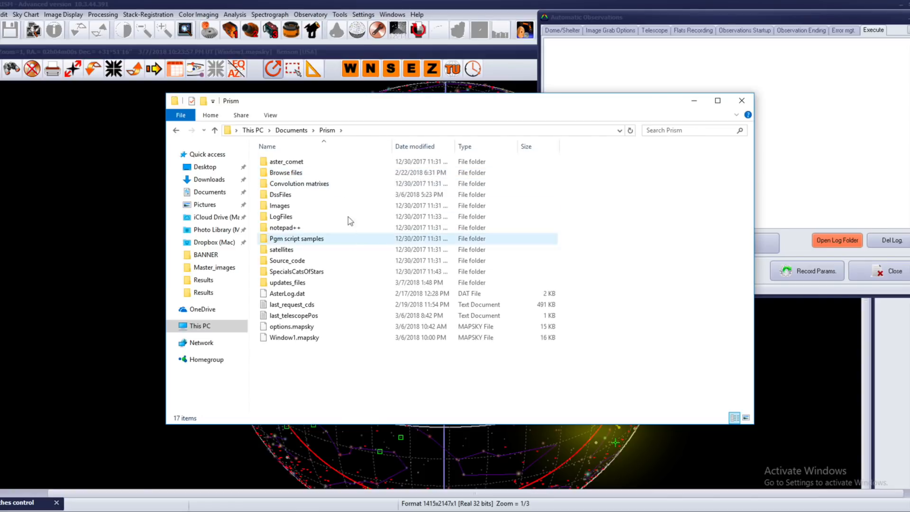
{"action": "left_click", "coordinate": [742, 100]}
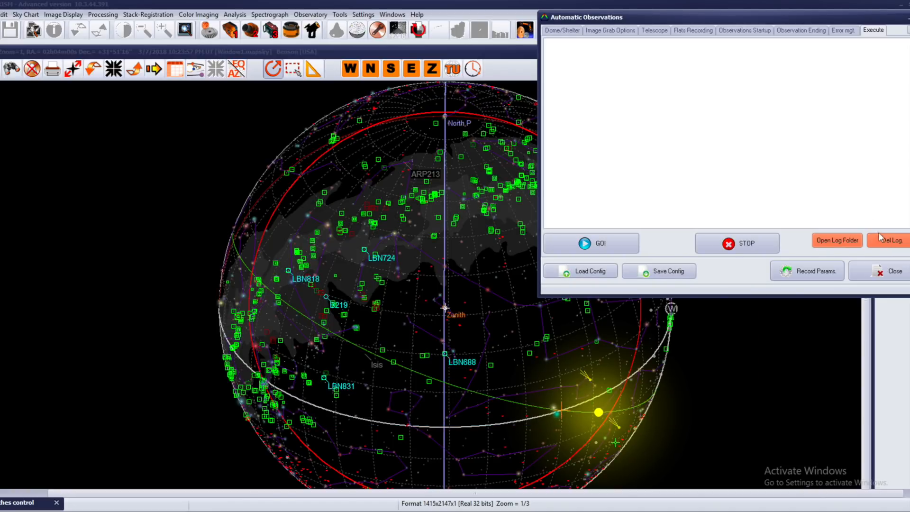